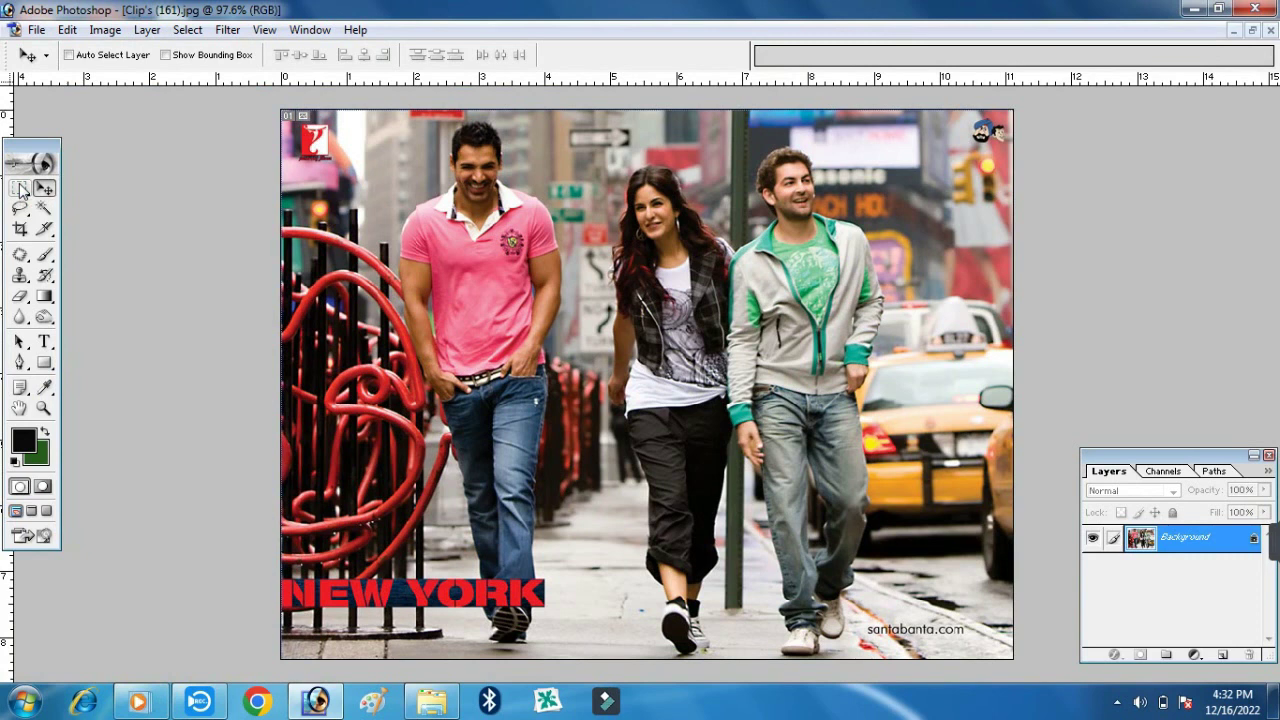
Copy the left man's head to a new layer and move it onto the other man
click(20, 188)
mouse_move(413, 122)
mouse_down()
mouse_move(526, 205)
mouse_move(563, 193)
mouse_move(468, 185)
mouse_up()
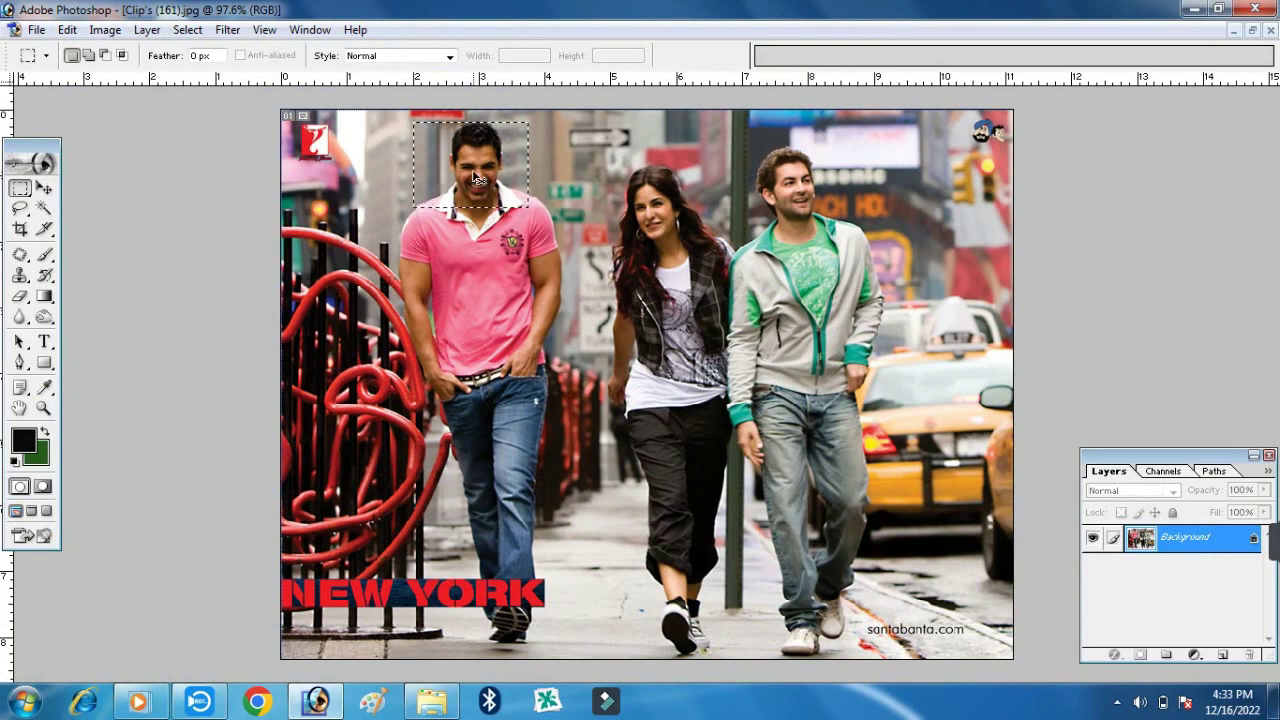
key(ctrl+j)
key(v)
drag(477, 178, 815, 197)
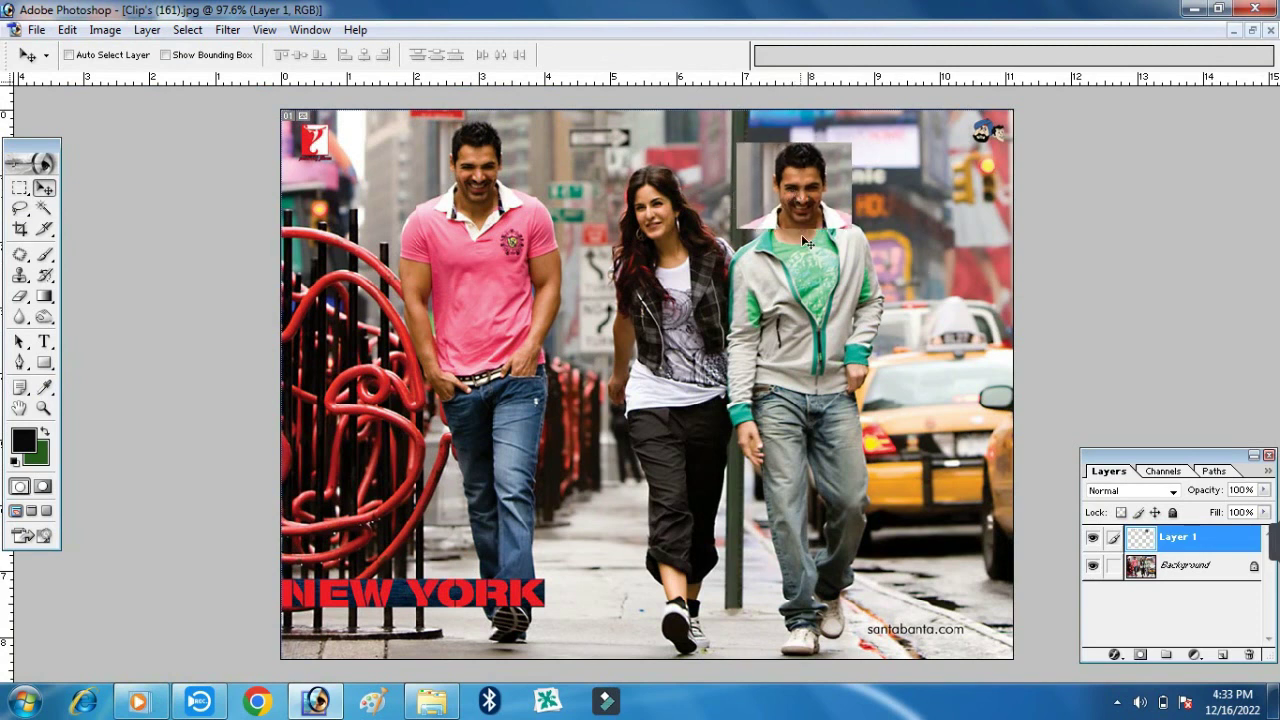
On the Background layer, select the woman's face with an elliptical marquee
right_click(680, 256)
click(700, 253)
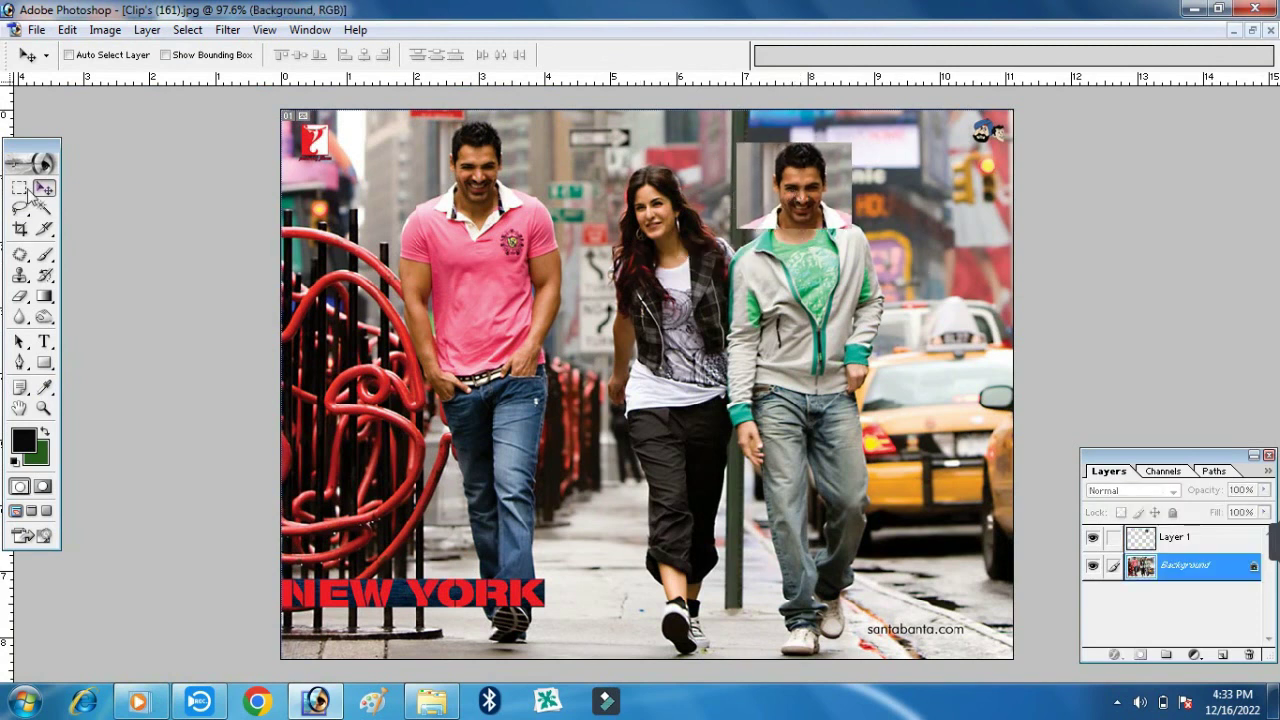
drag(24, 192, 125, 212)
click(110, 206)
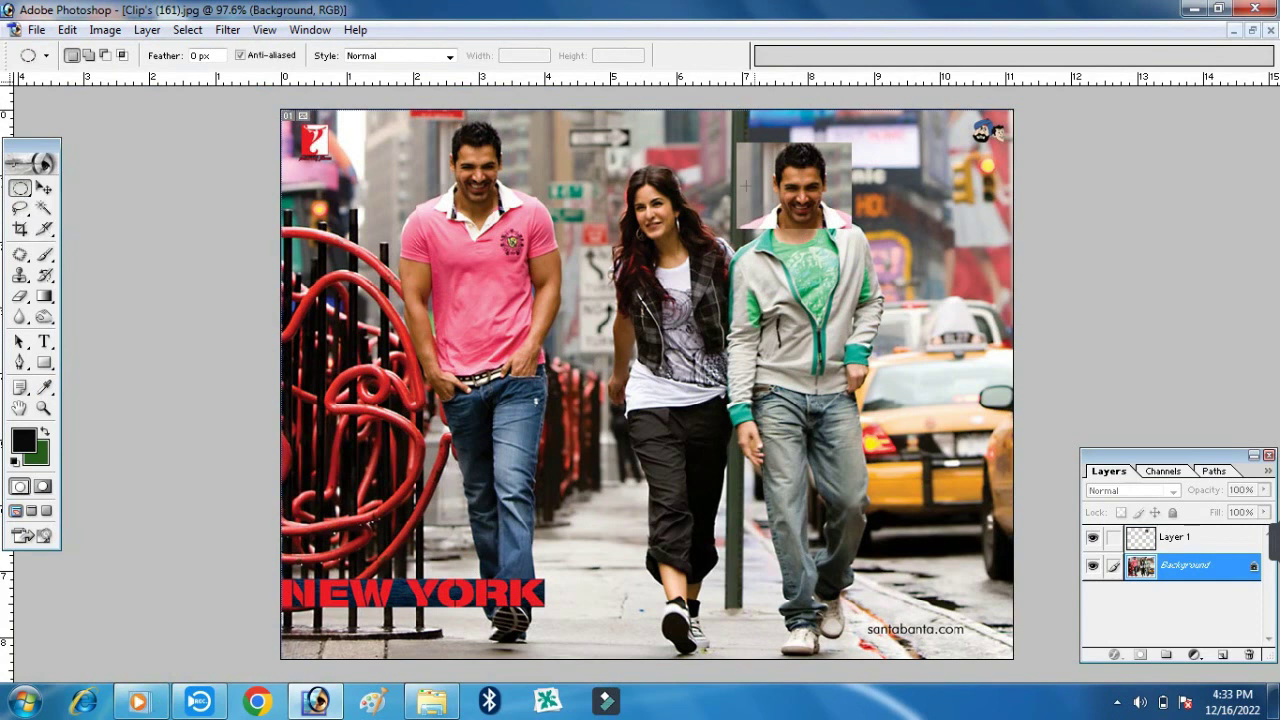
drag(617, 185, 694, 241)
mouse_move(437, 183)
mouse_down()
mouse_move(776, 612)
mouse_move(828, 636)
mouse_up()
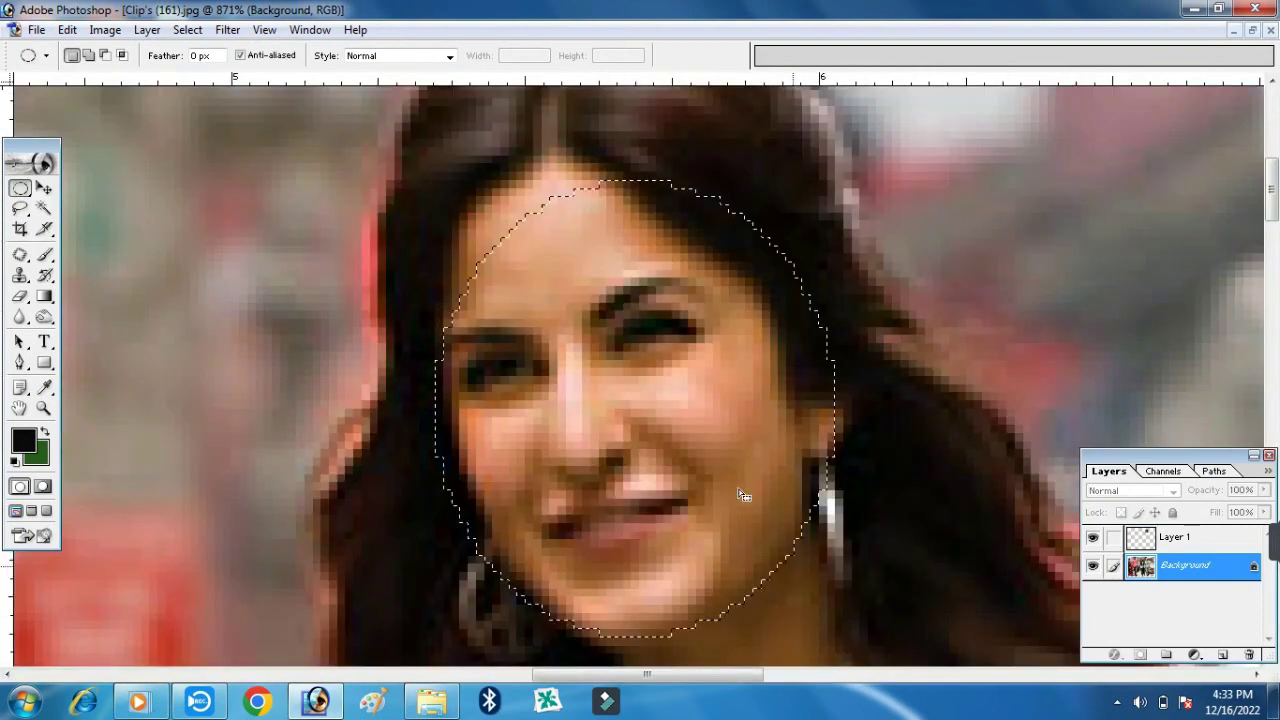
key(ctrl+0)
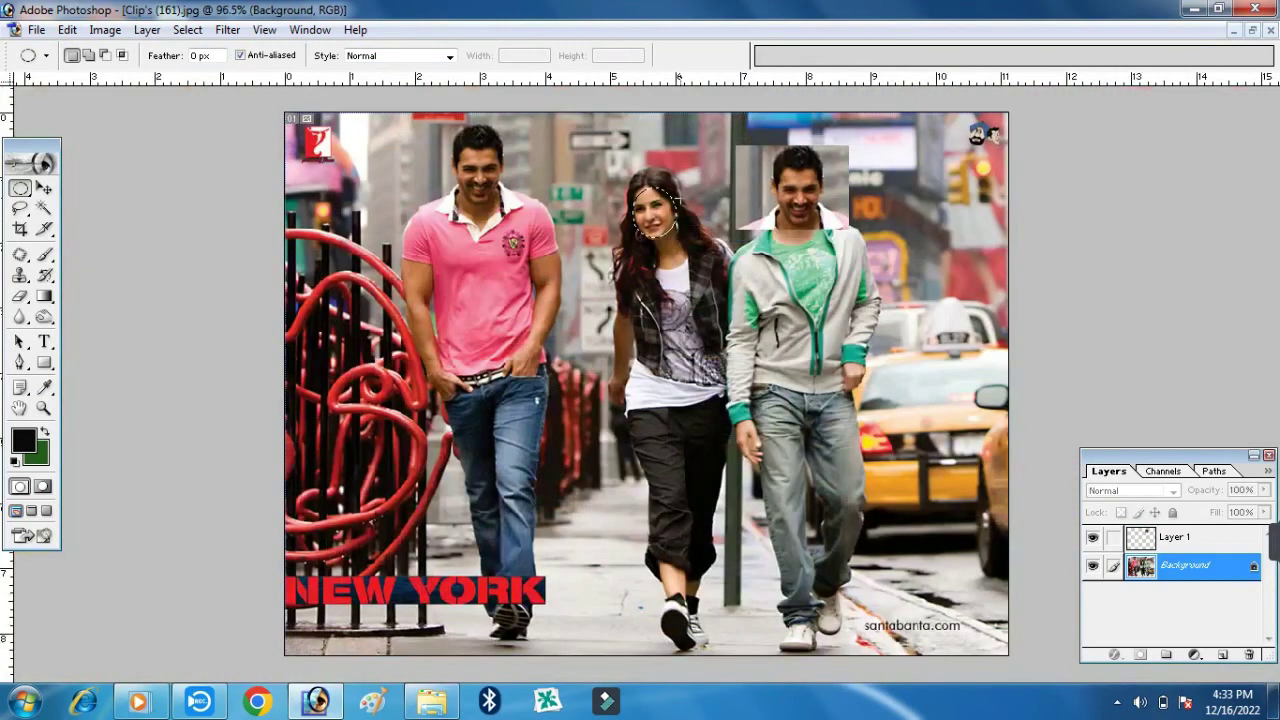
Copy the woman's face to a new layer, place it over the left man's face and resize it
key(ctrl+j)
key(ctrl+j)
key(v)
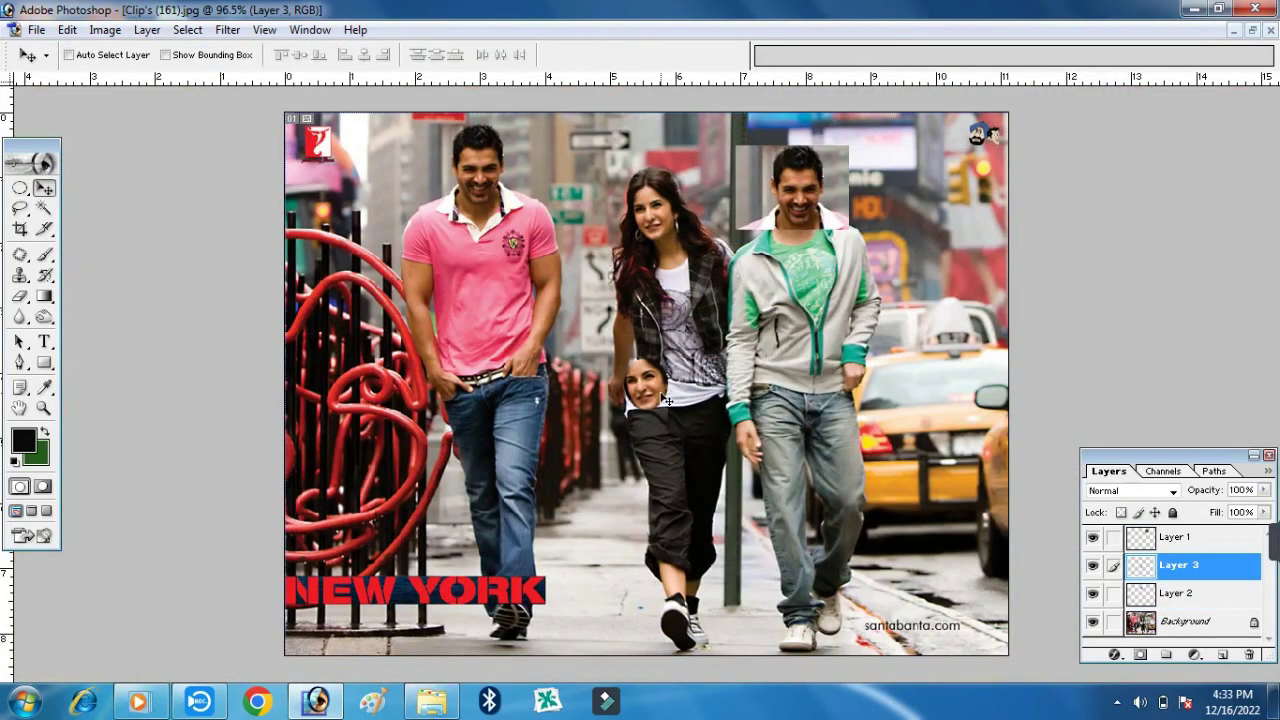
drag(650, 385, 475, 175)
key(ctrl+t)
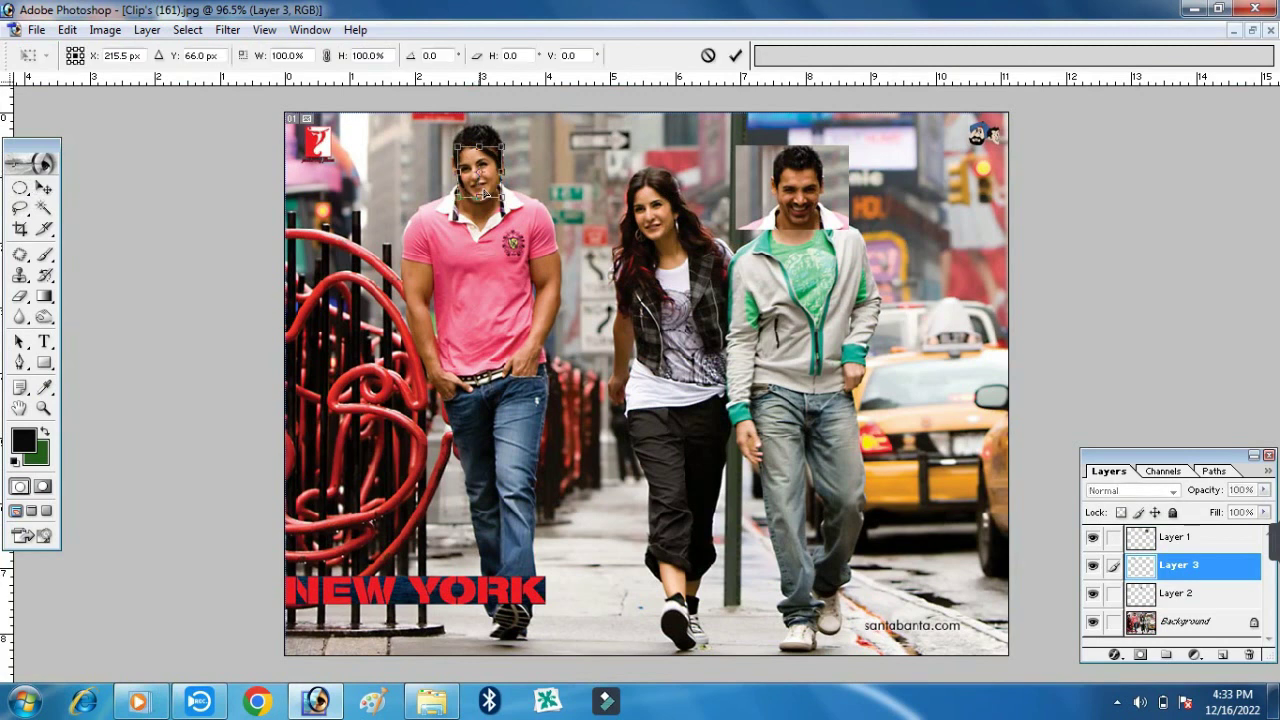
right_click(483, 178)
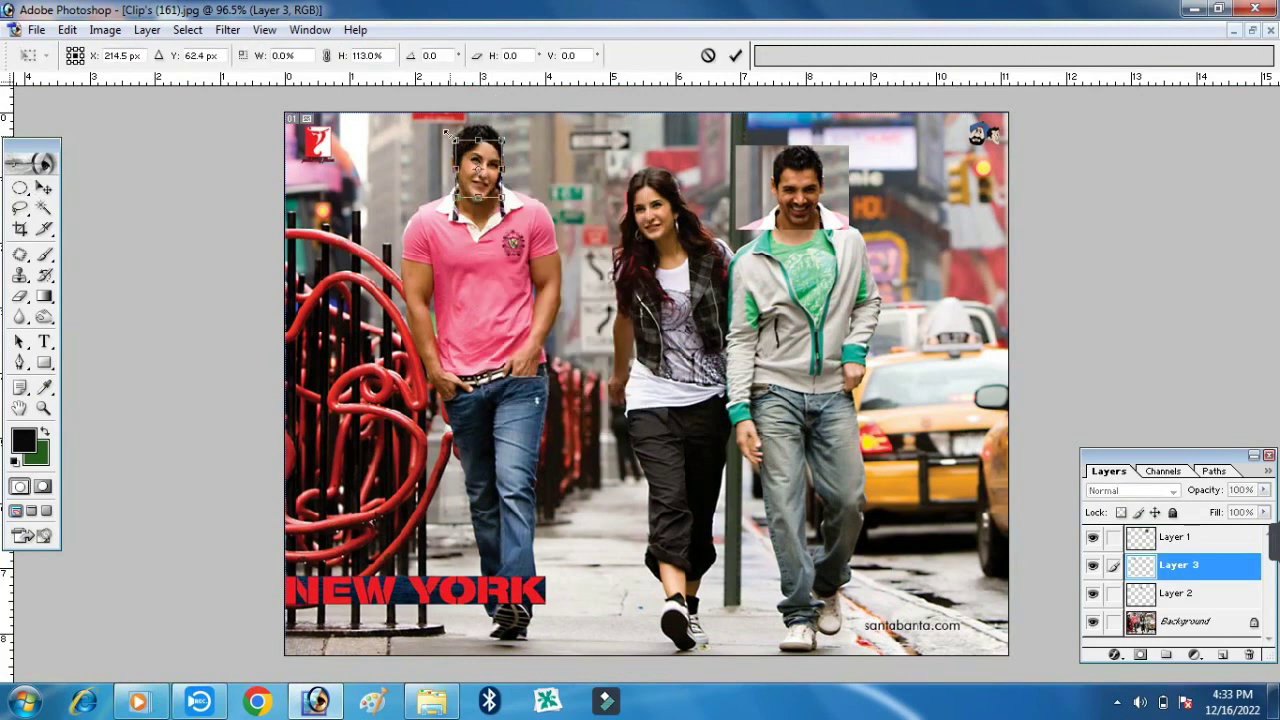
key(Return)
Revert the photo to its original faces and try an elliptical selection around the left man
right_click(590, 164)
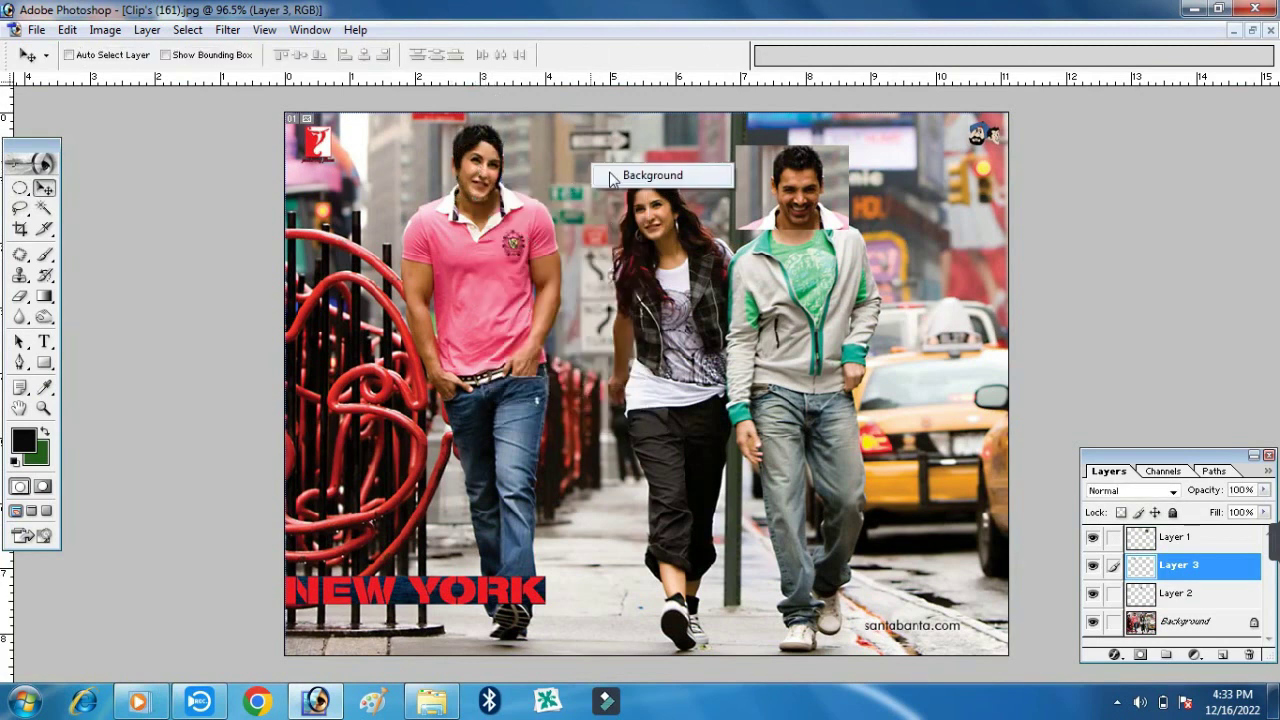
click(610, 177)
key(F12)
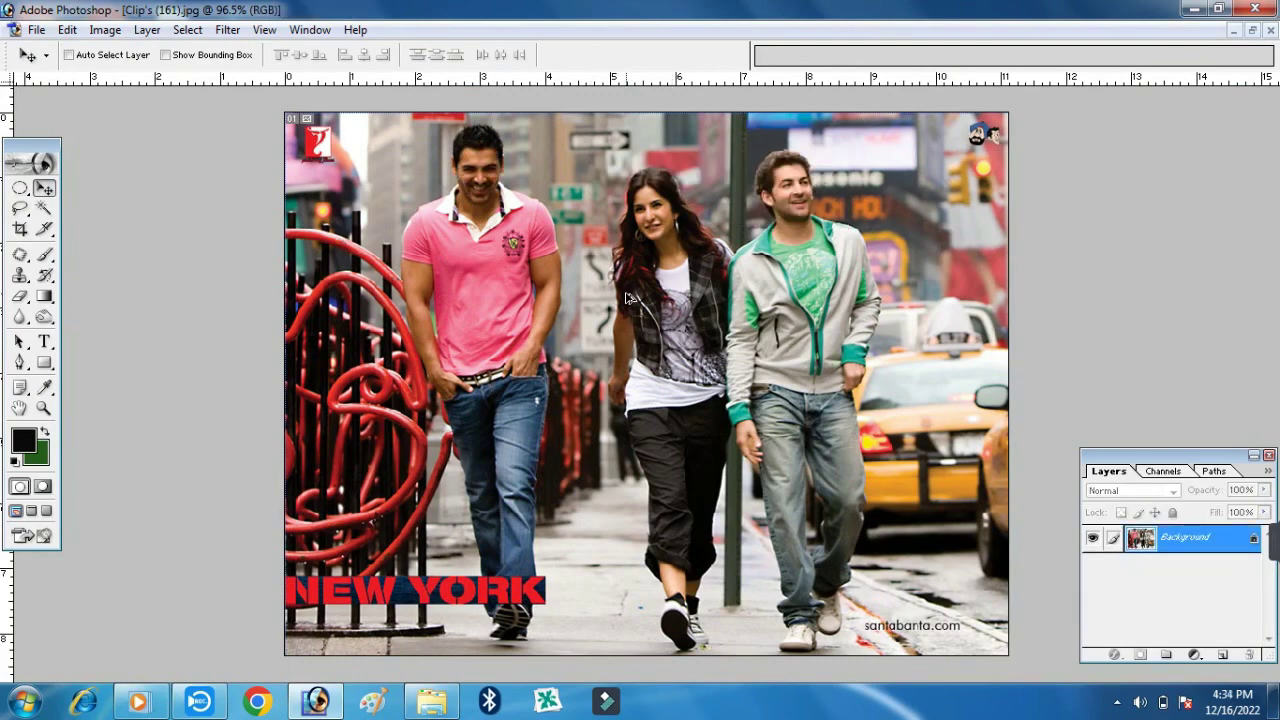
key(m)
drag(392, 121, 545, 641)
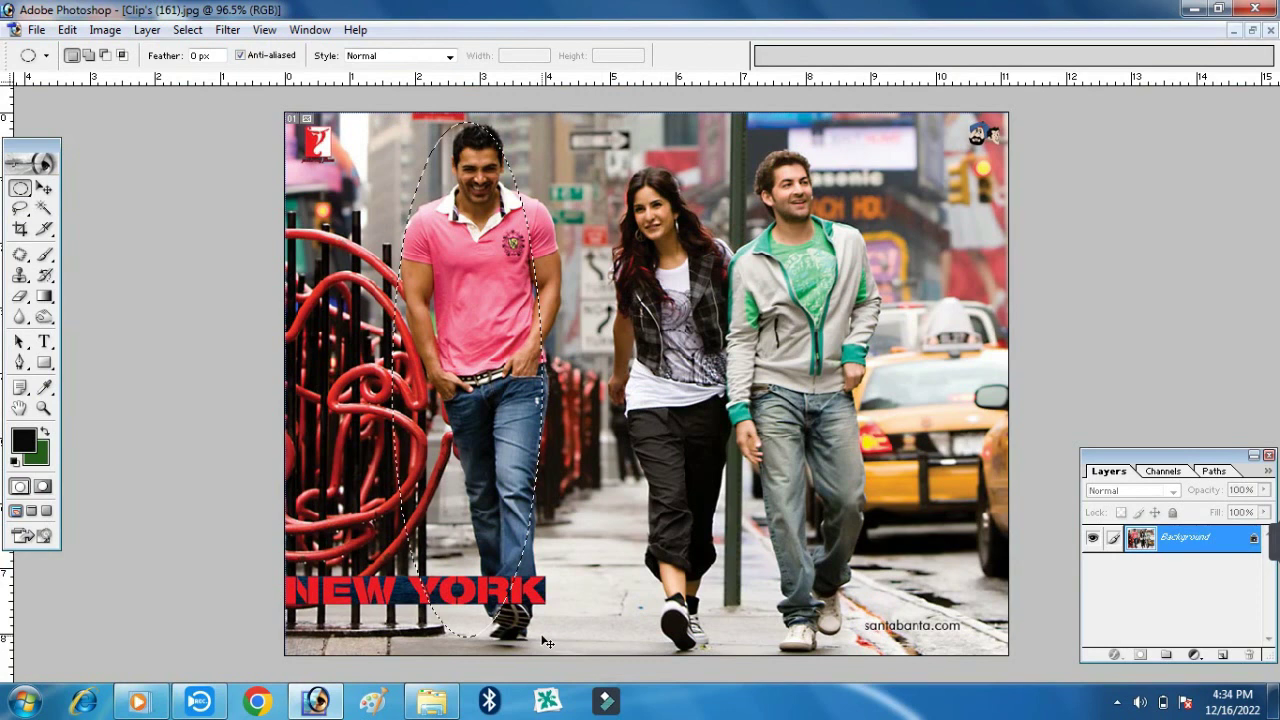
click(540, 618)
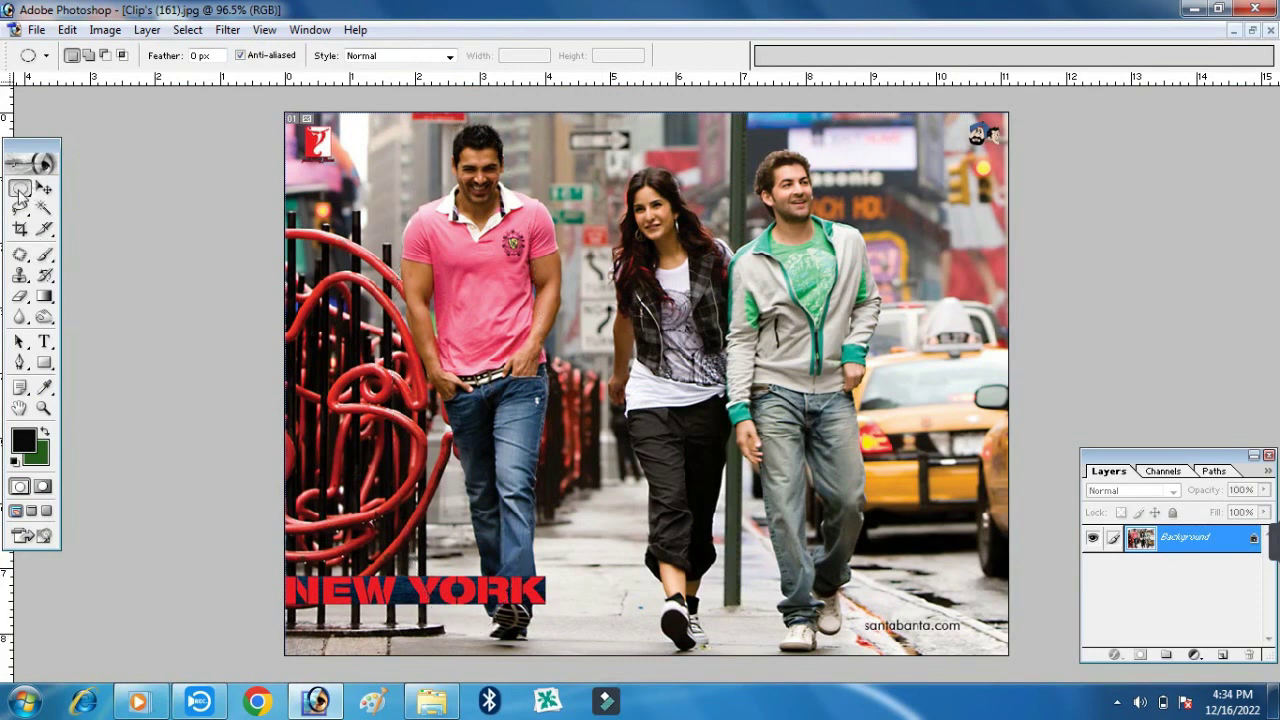
Select the man in pink with a rectangular marquee, then clear the selection
right_click(19, 190)
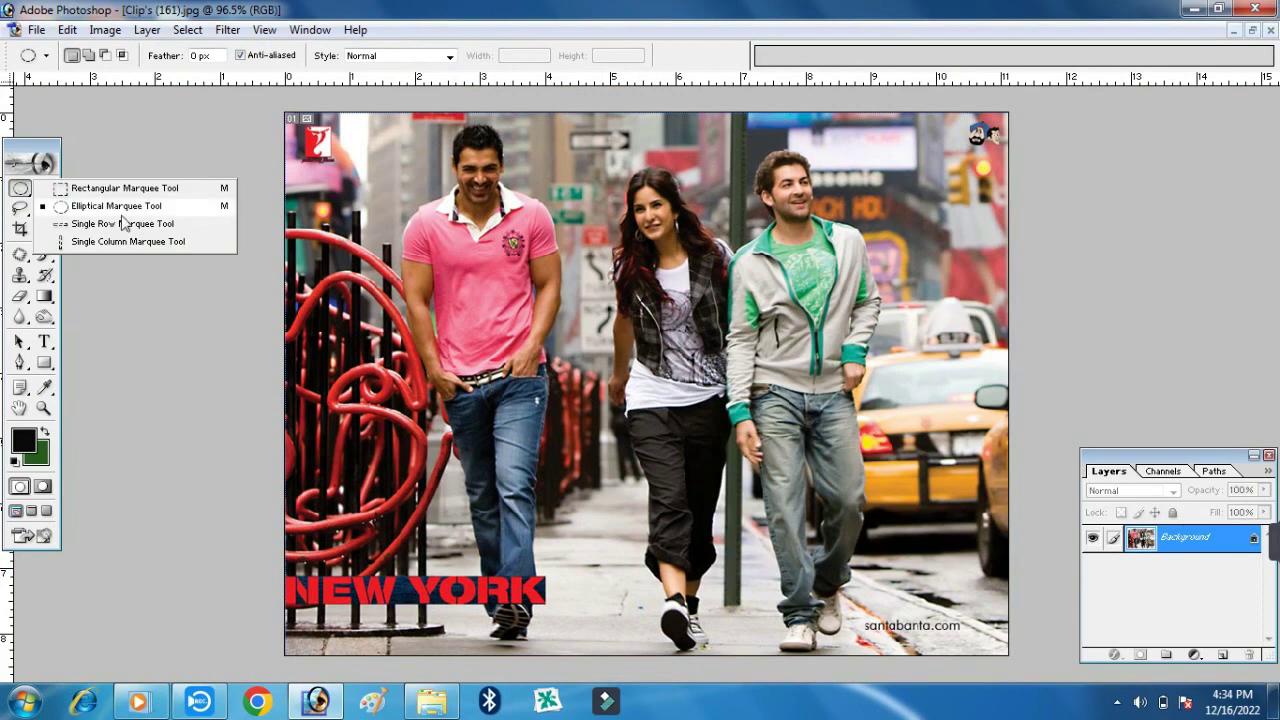
click(74, 189)
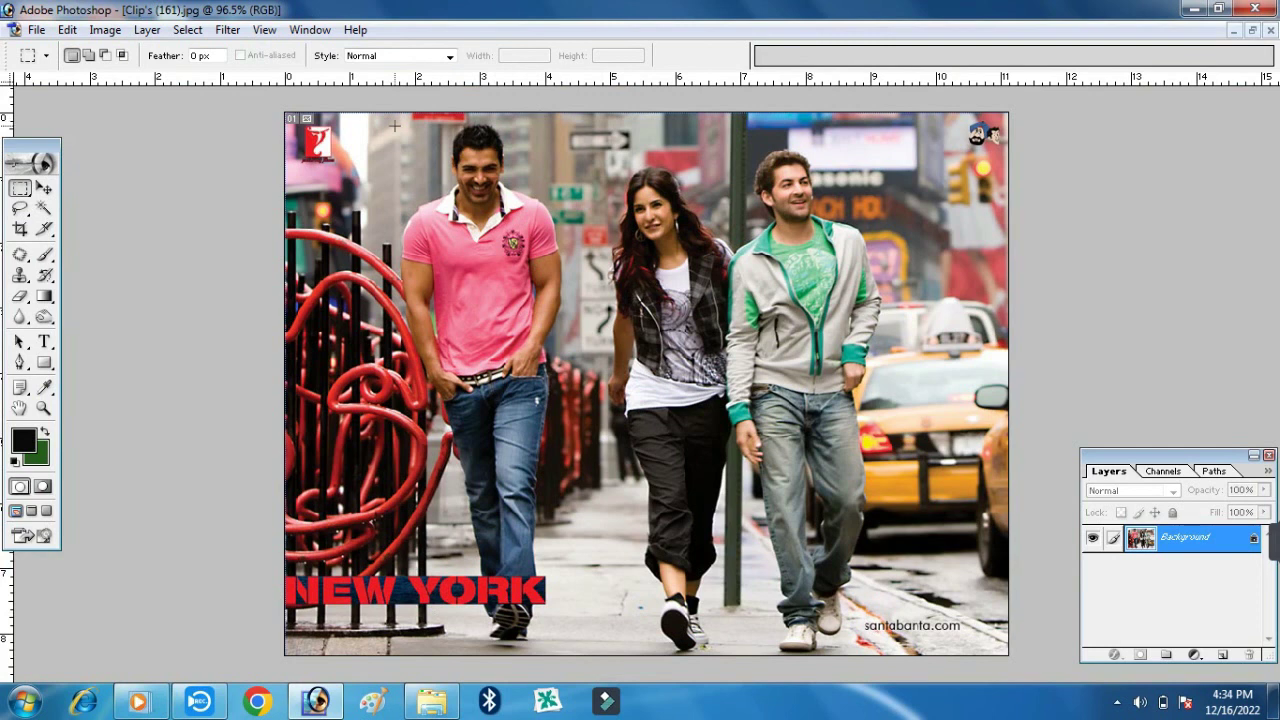
mouse_move(393, 124)
mouse_down()
mouse_move(545, 642)
mouse_move(568, 644)
mouse_up()
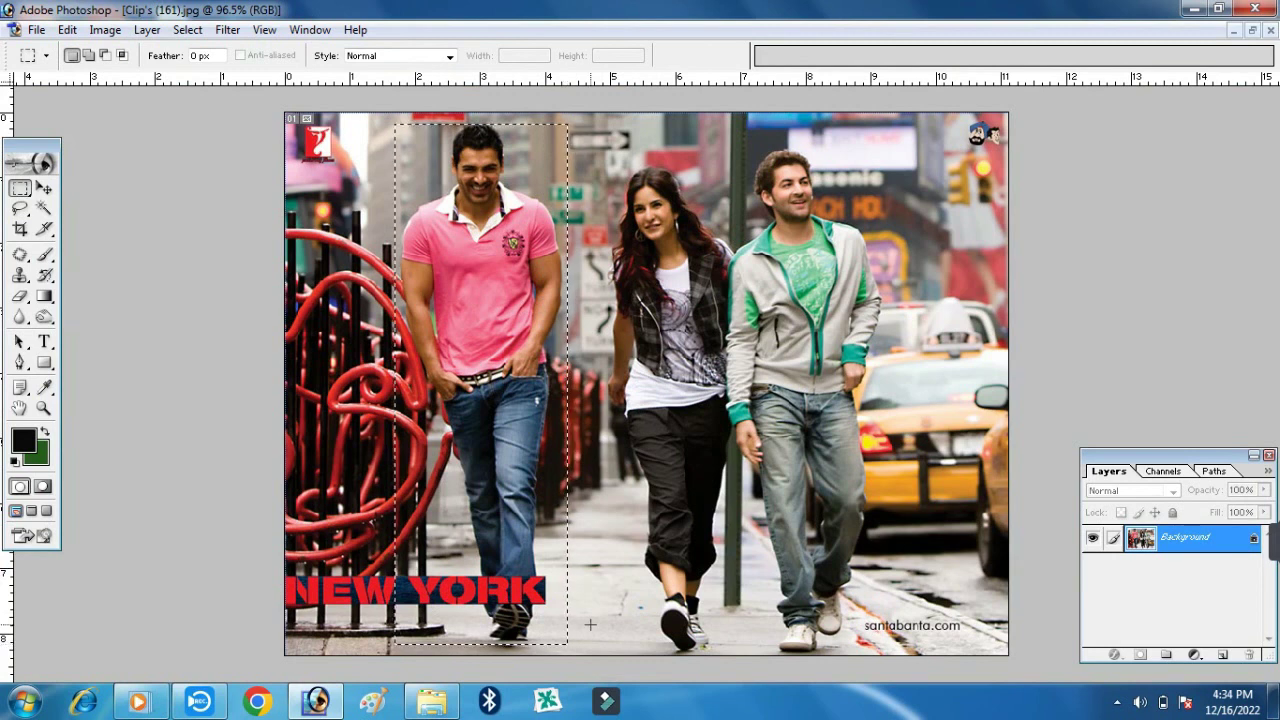
click(295, 545)
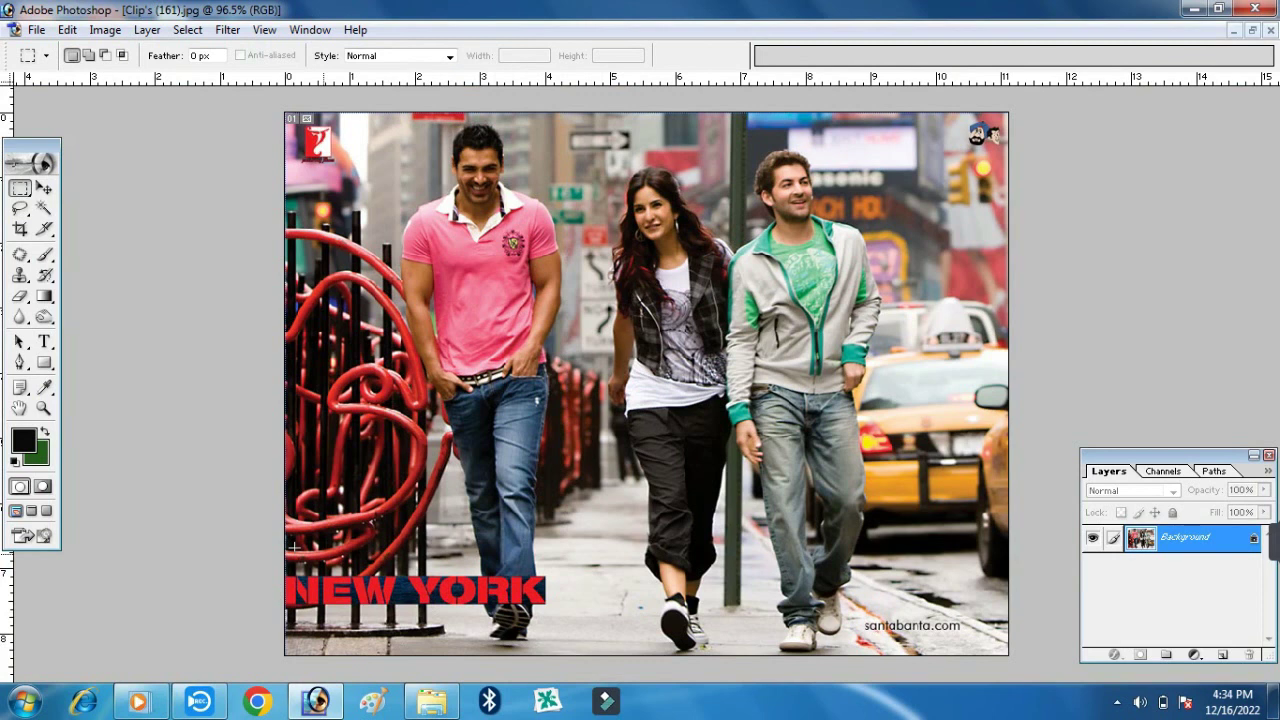
Duplicate the NEW YORK strip onto new layers and move the copy to the photo's middle
drag(288, 554, 573, 624)
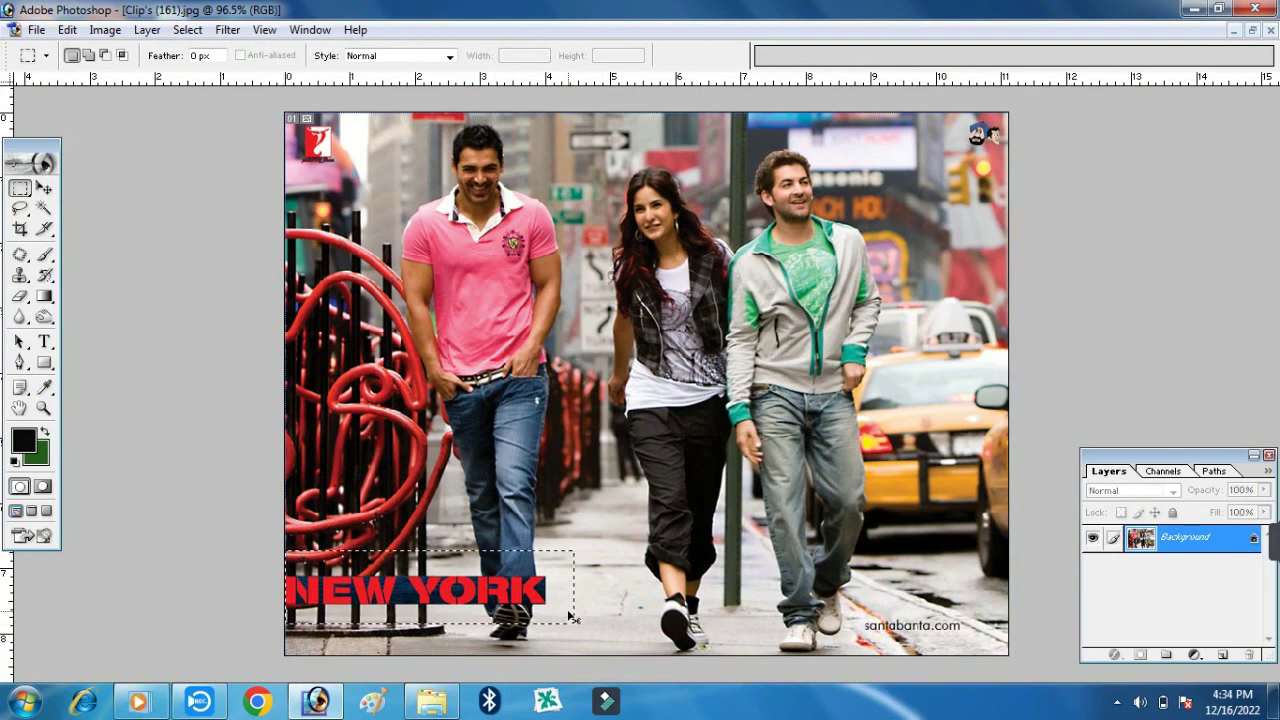
key(ctrl+j)
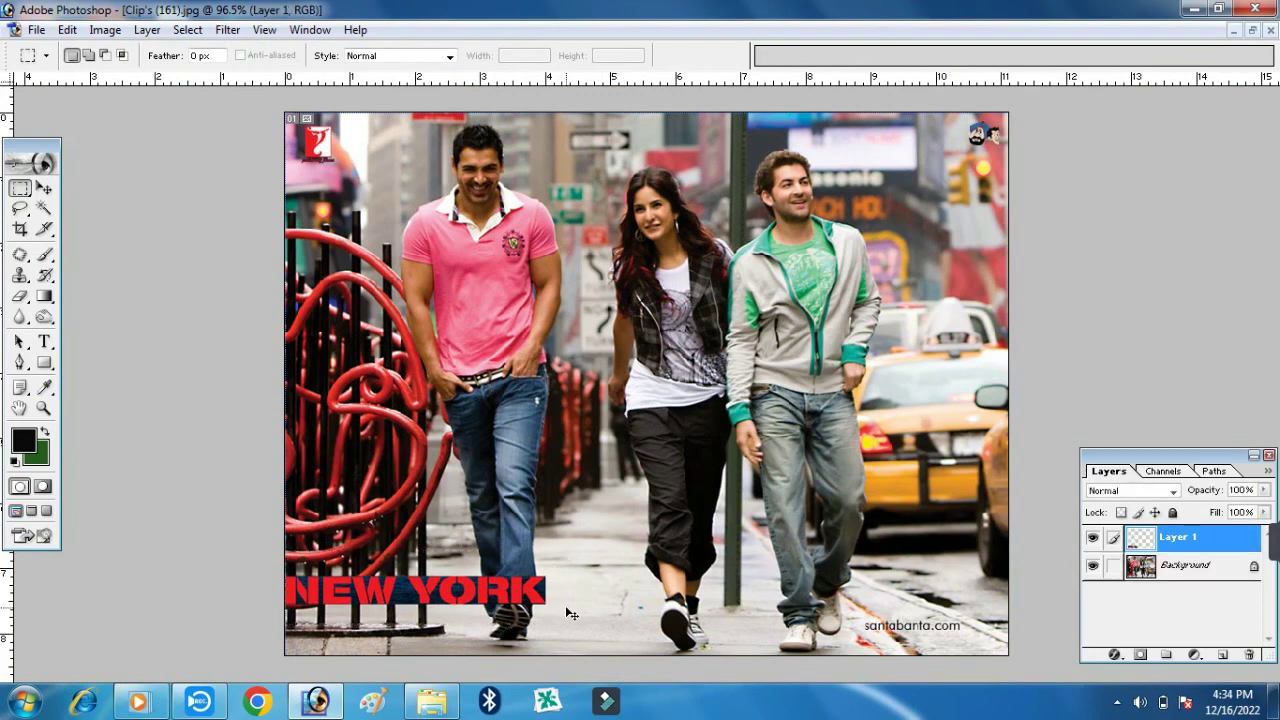
key(ctrl+v)
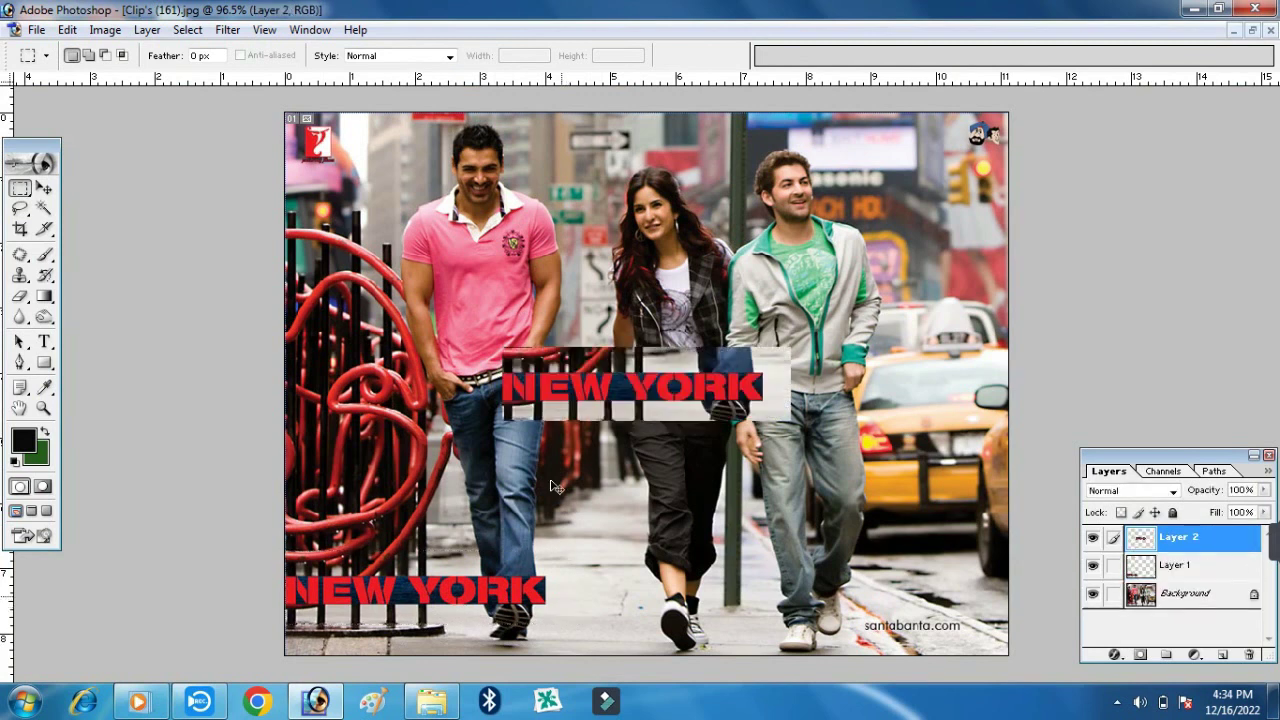
key(v)
drag(637, 393, 858, 618)
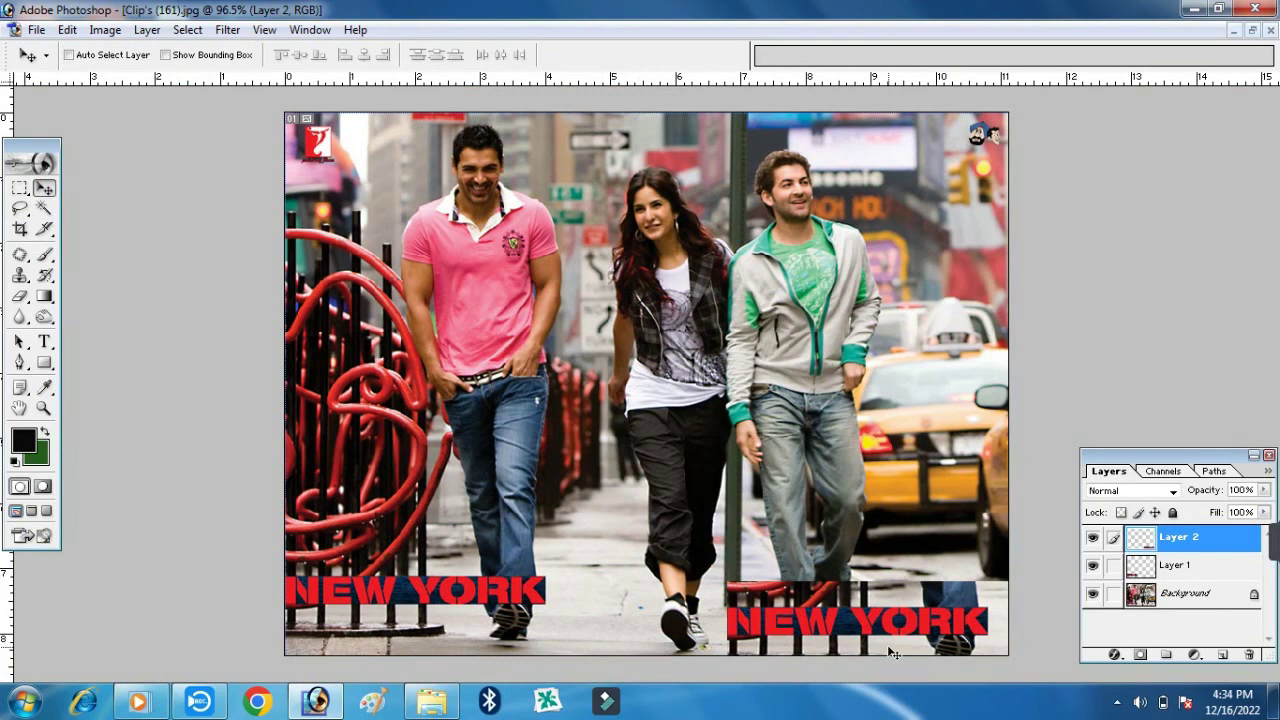
mouse_move(878, 620)
mouse_down()
mouse_move(656, 328)
mouse_move(731, 393)
mouse_up()
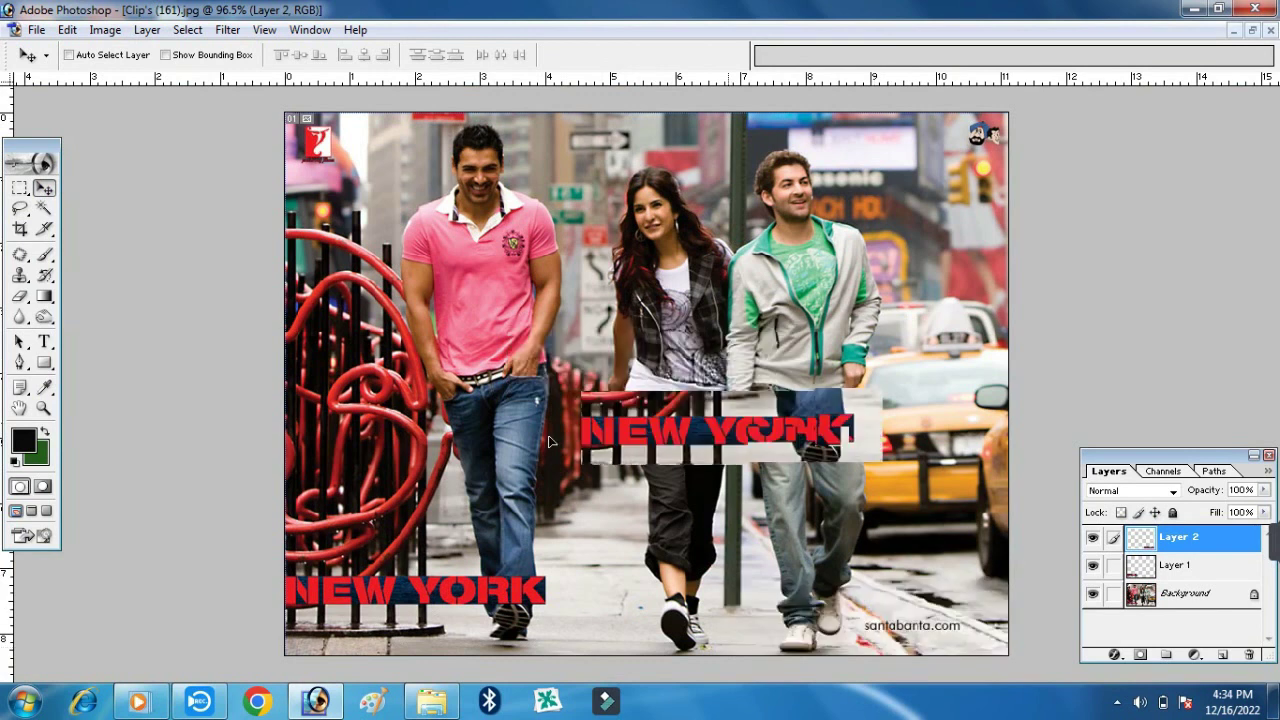
mouse_move(548, 441)
mouse_down()
mouse_move(468, 307)
mouse_move(727, 428)
mouse_move(742, 512)
mouse_move(888, 636)
mouse_move(812, 550)
mouse_move(870, 618)
mouse_up()
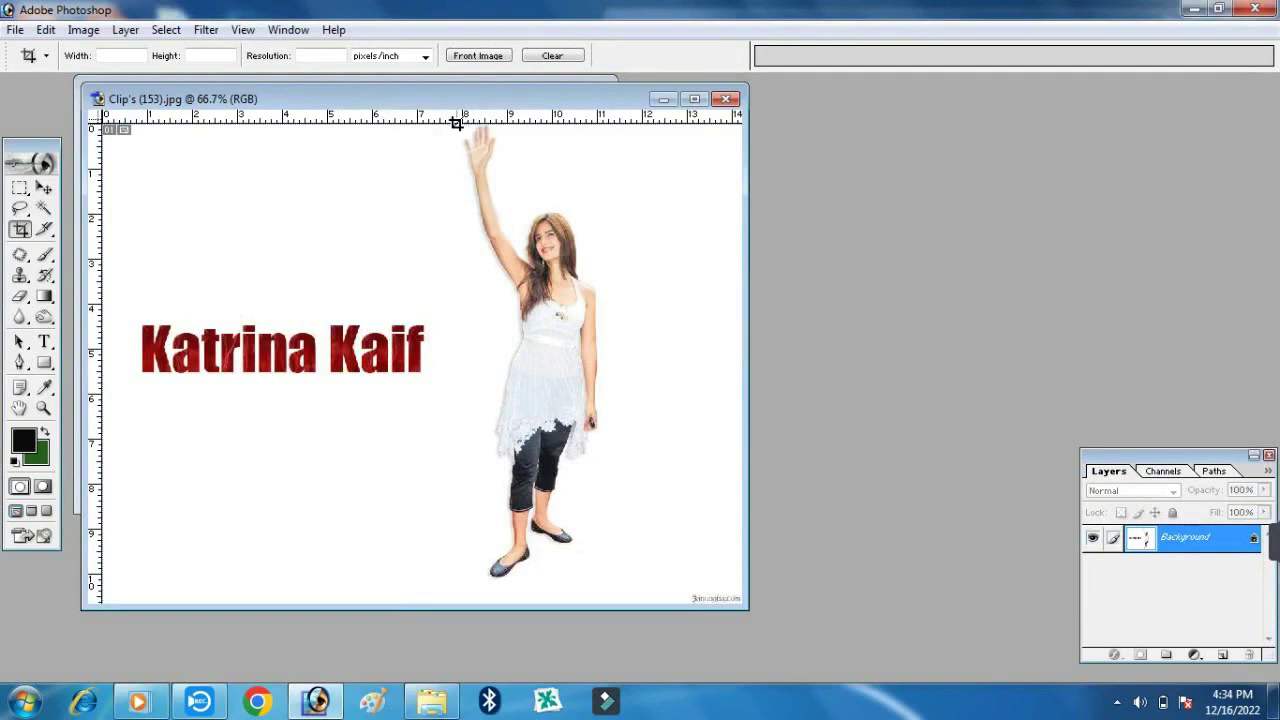
Crop the photo to just the waving woman and maximize the image window
drag(445, 127, 619, 604)
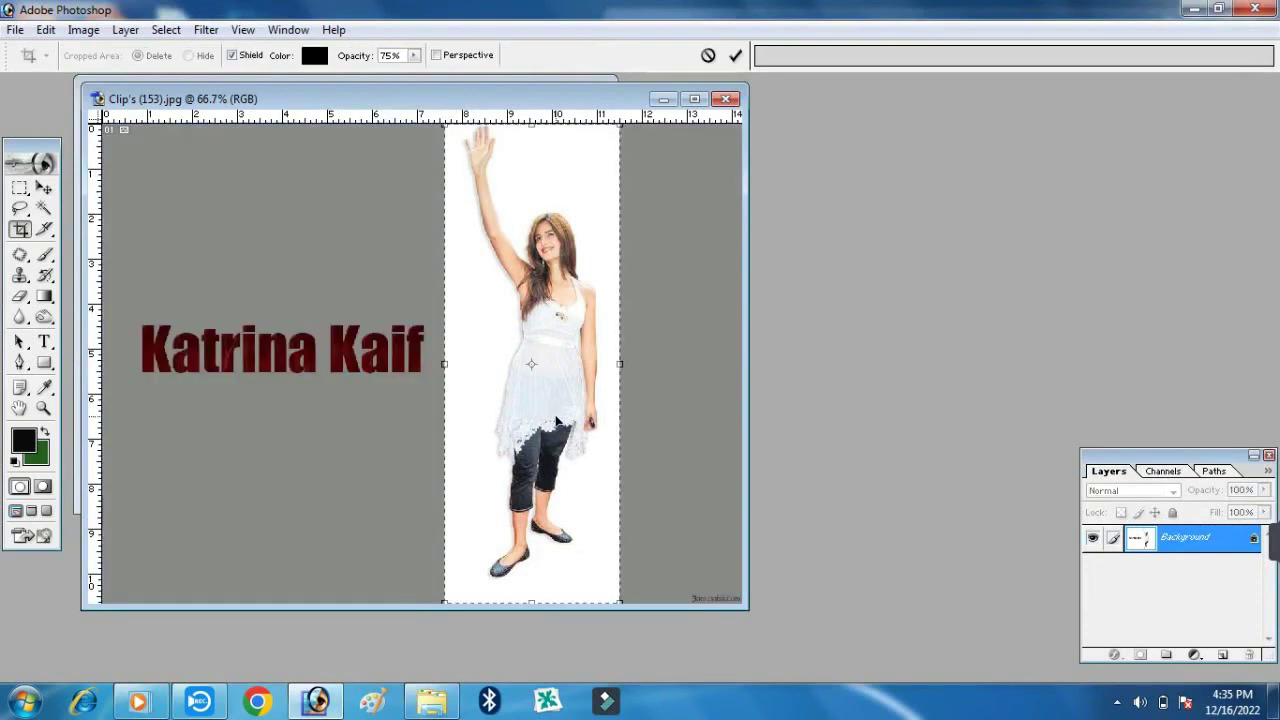
key(Return)
click(231, 99)
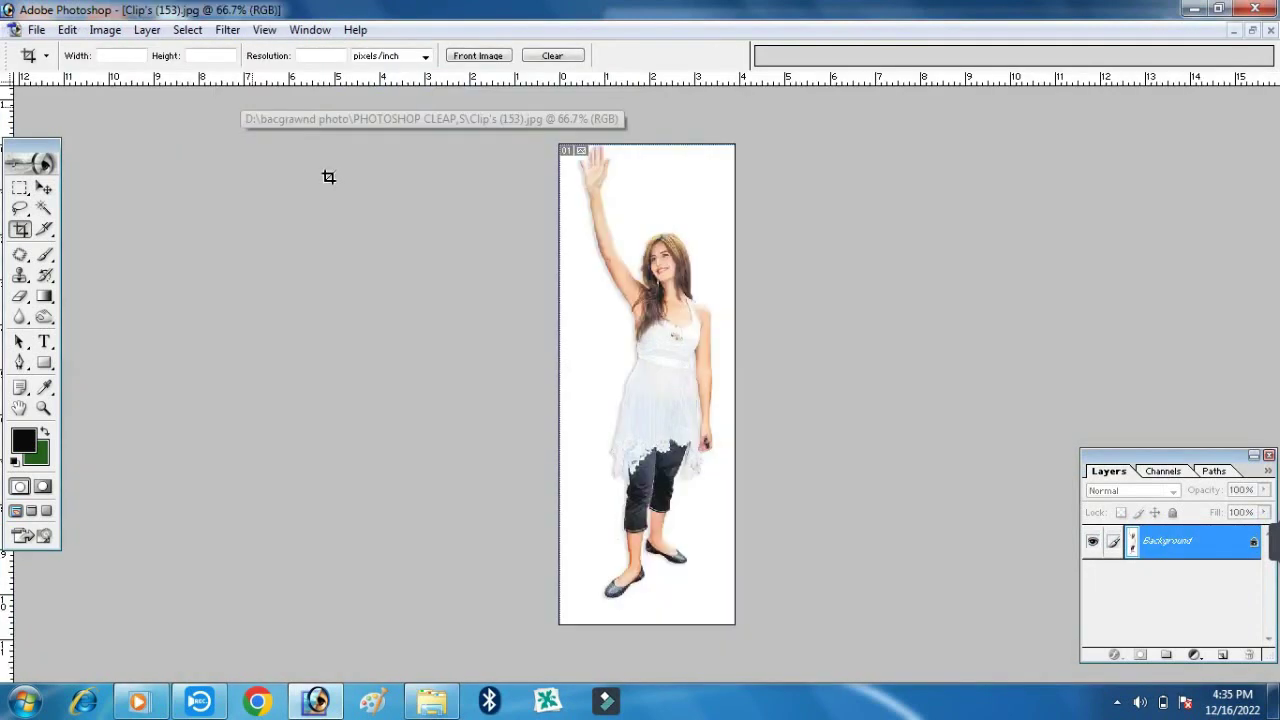
Lasso the raised arm, copy it to a new layer, and tilt the copy beside the original
click(22, 209)
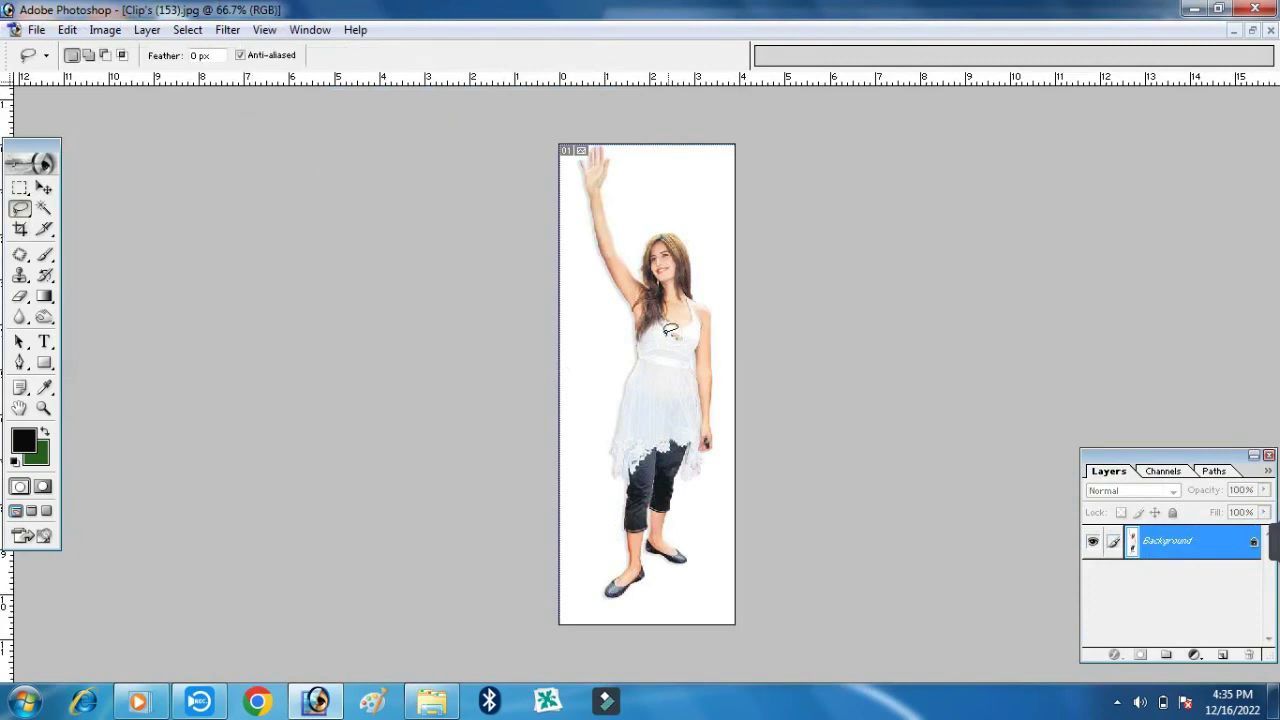
click(643, 271)
mouse_move(616, 280)
mouse_down()
mouse_move(588, 168)
mouse_move(600, 137)
mouse_move(612, 153)
mouse_move(608, 224)
mouse_move(648, 318)
mouse_up()
key(v)
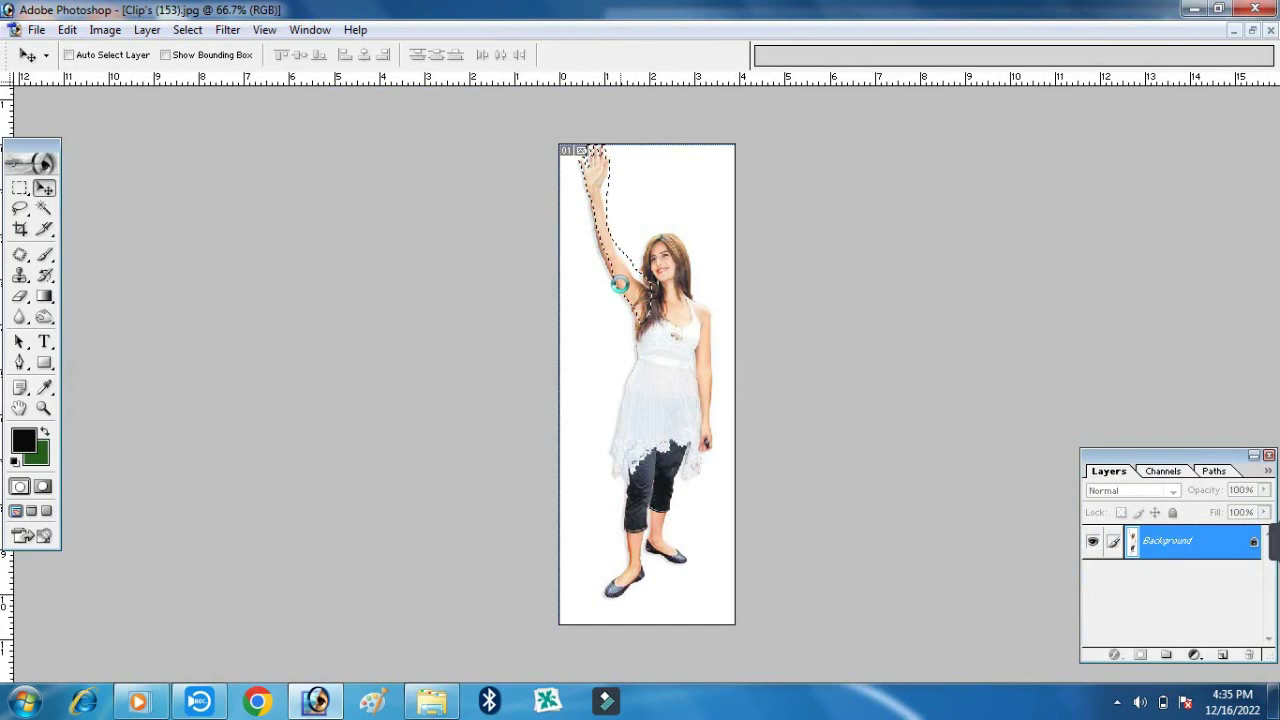
key(ctrl+j)
key(ctrl+j)
mouse_move(620, 285)
mouse_down()
mouse_move(594, 362)
mouse_move(598, 283)
mouse_up()
key(ctrl+t)
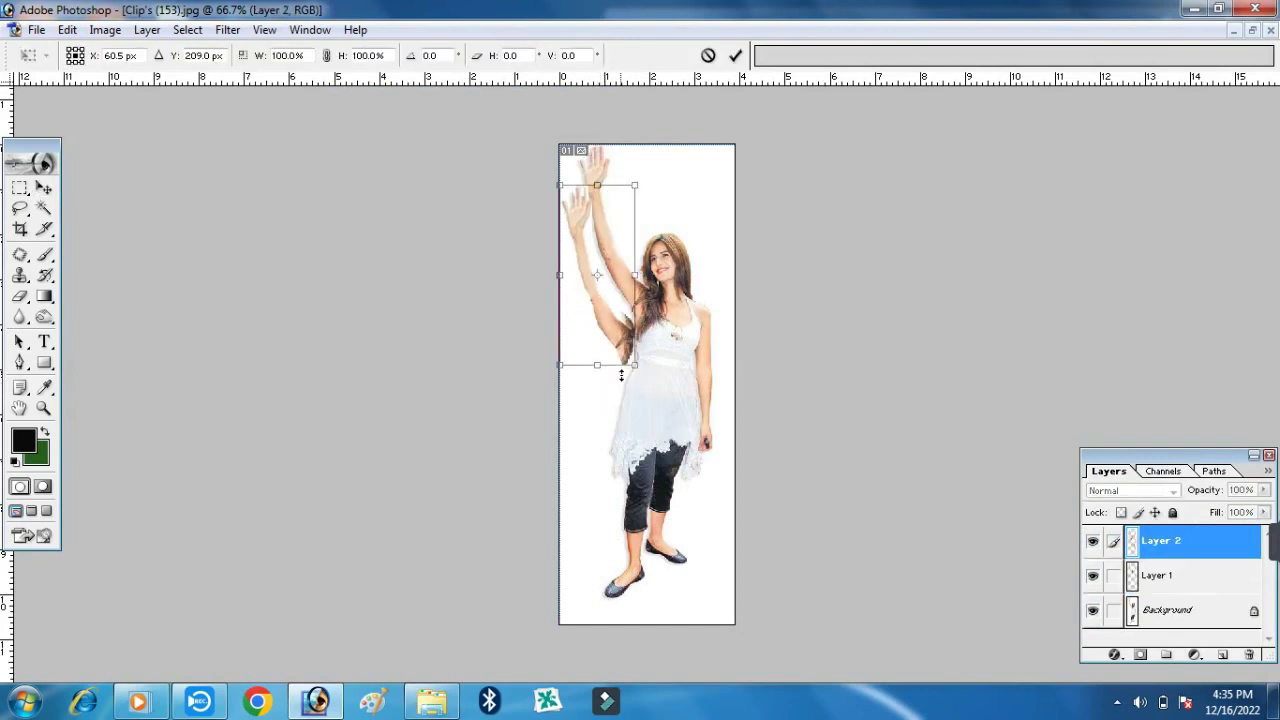
mouse_move(646, 377)
mouse_down()
mouse_move(659, 369)
mouse_move(608, 326)
mouse_up()
key(Return)
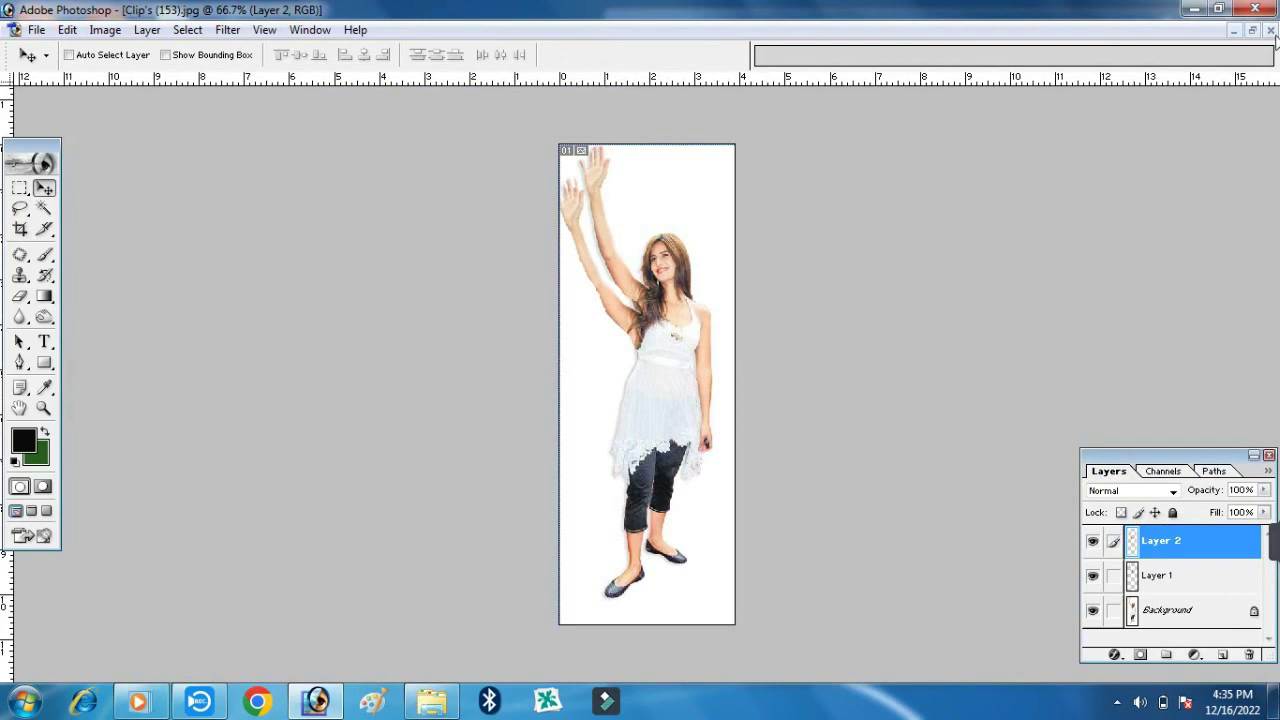
mouse_move(20, 213)
mouse_down()
mouse_move(107, 210)
mouse_move(100, 227)
mouse_up()
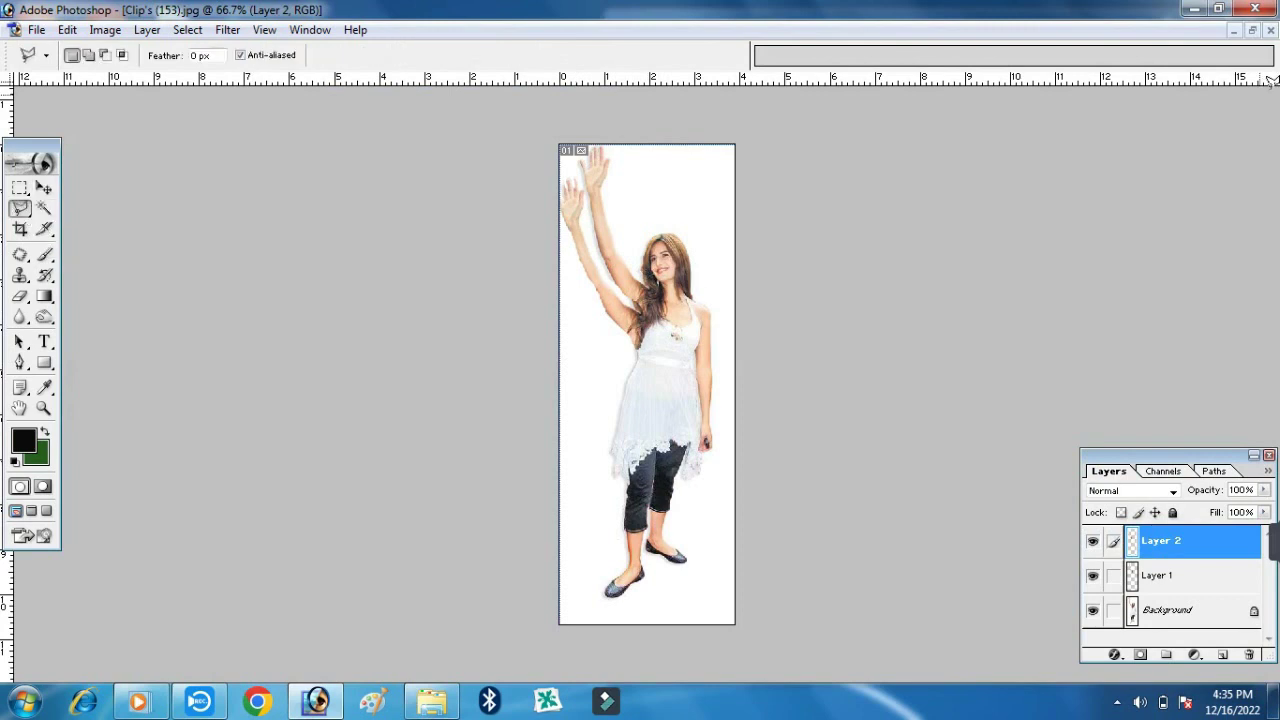
Close Clip's (153) without saving and drag Clip's (160) from the photo folder into Photoshop
click(1270, 30)
click(685, 281)
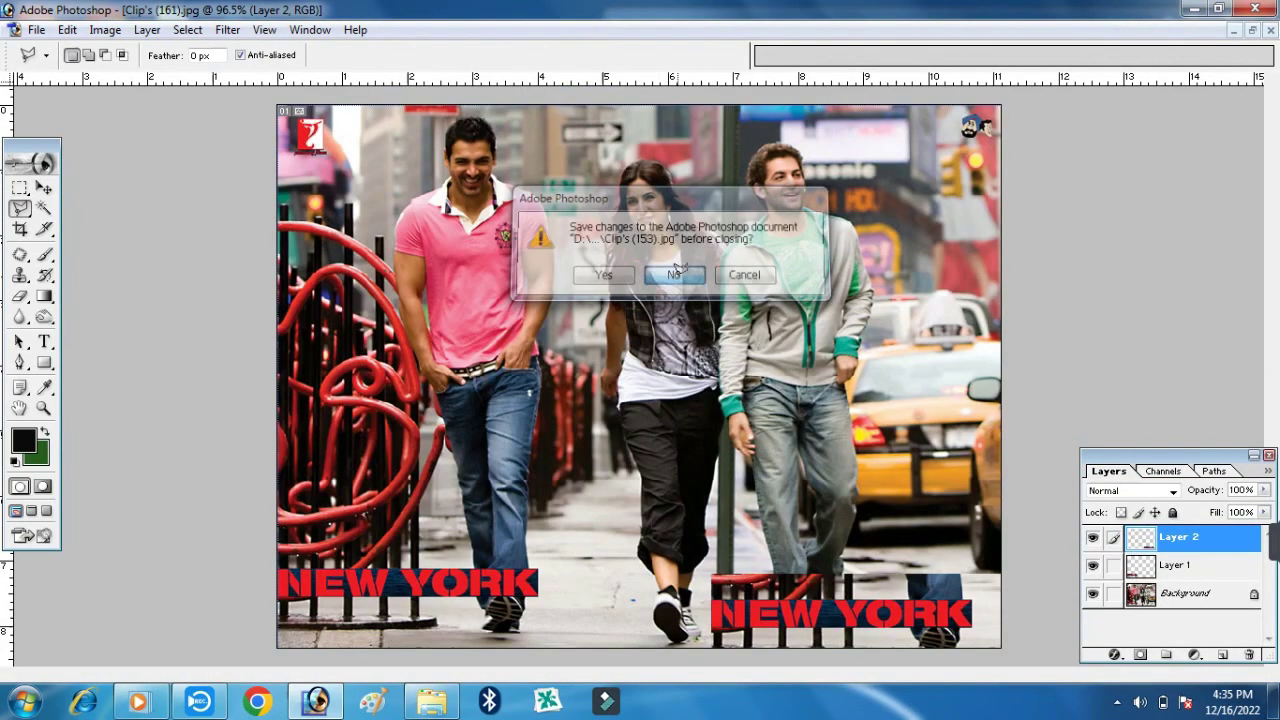
click(432, 700)
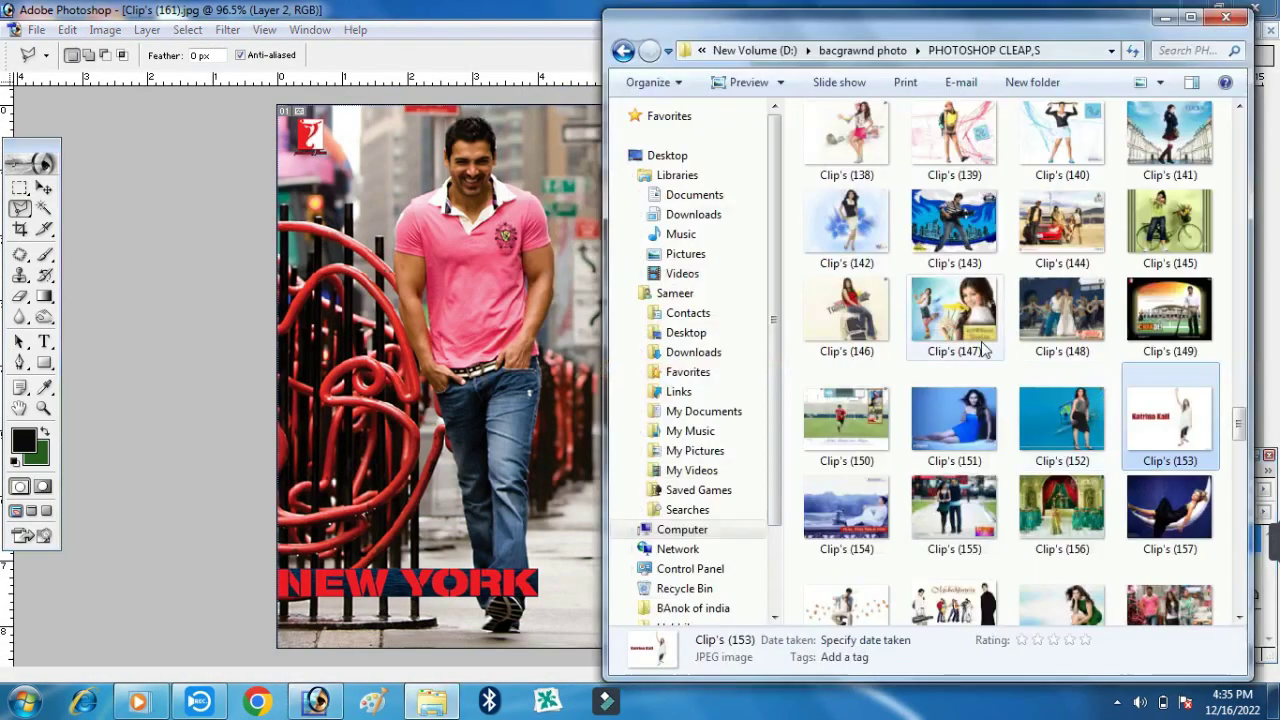
click(978, 440)
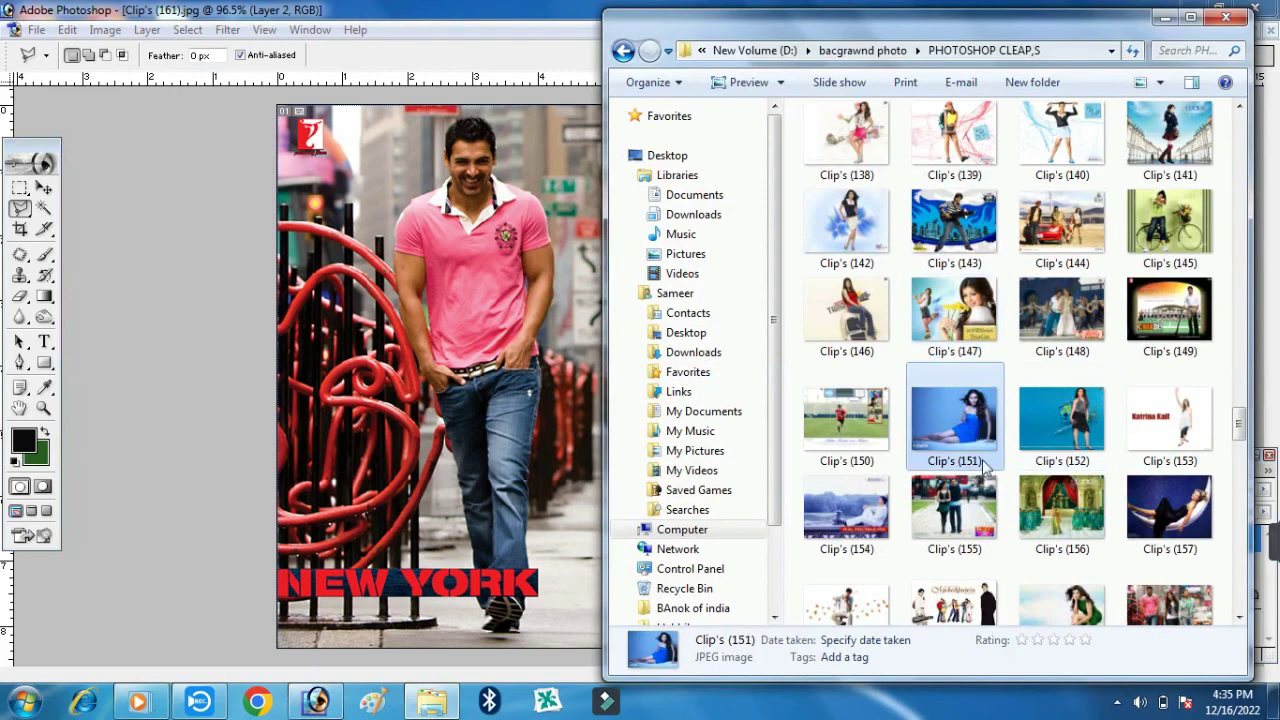
scroll(985, 465, down, 3)
drag(1062, 390, 509, 418)
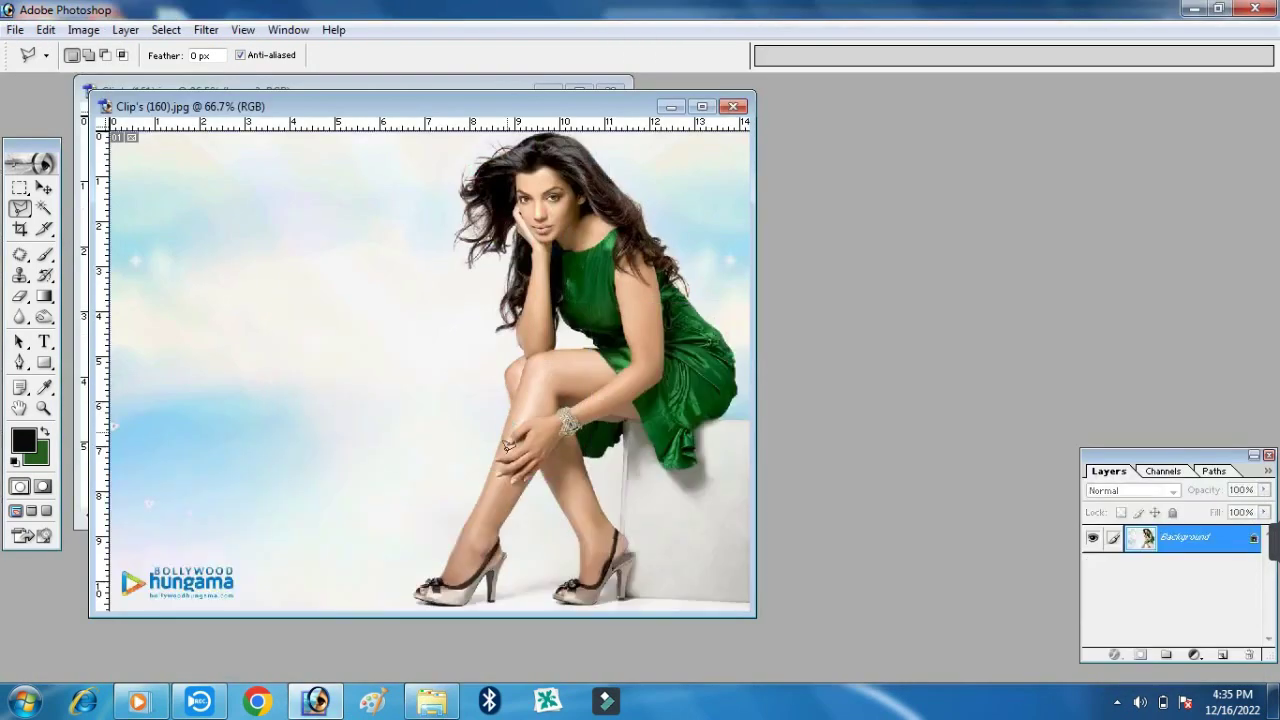
Trace a polygonal lasso around the seated woman in green, from shoe to hair and back
click(440, 558)
click(505, 371)
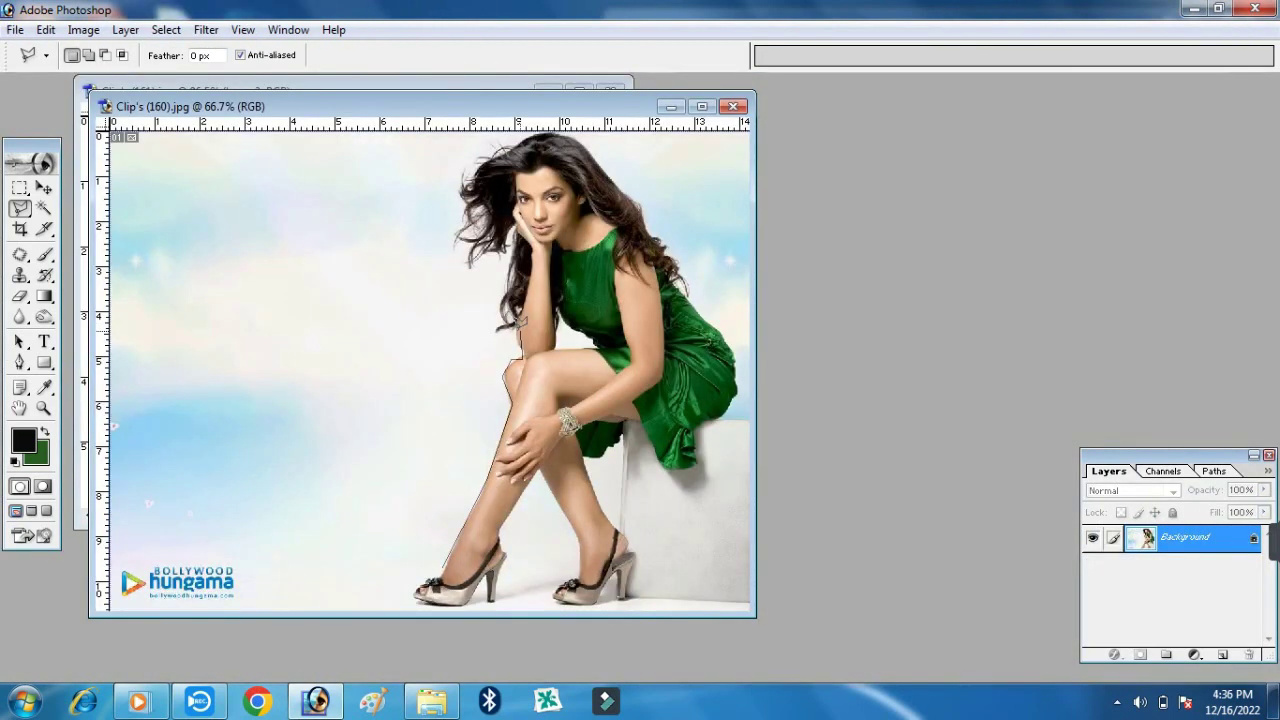
click(520, 220)
click(464, 170)
click(500, 132)
click(600, 150)
click(652, 236)
click(682, 285)
click(738, 365)
click(684, 465)
click(622, 421)
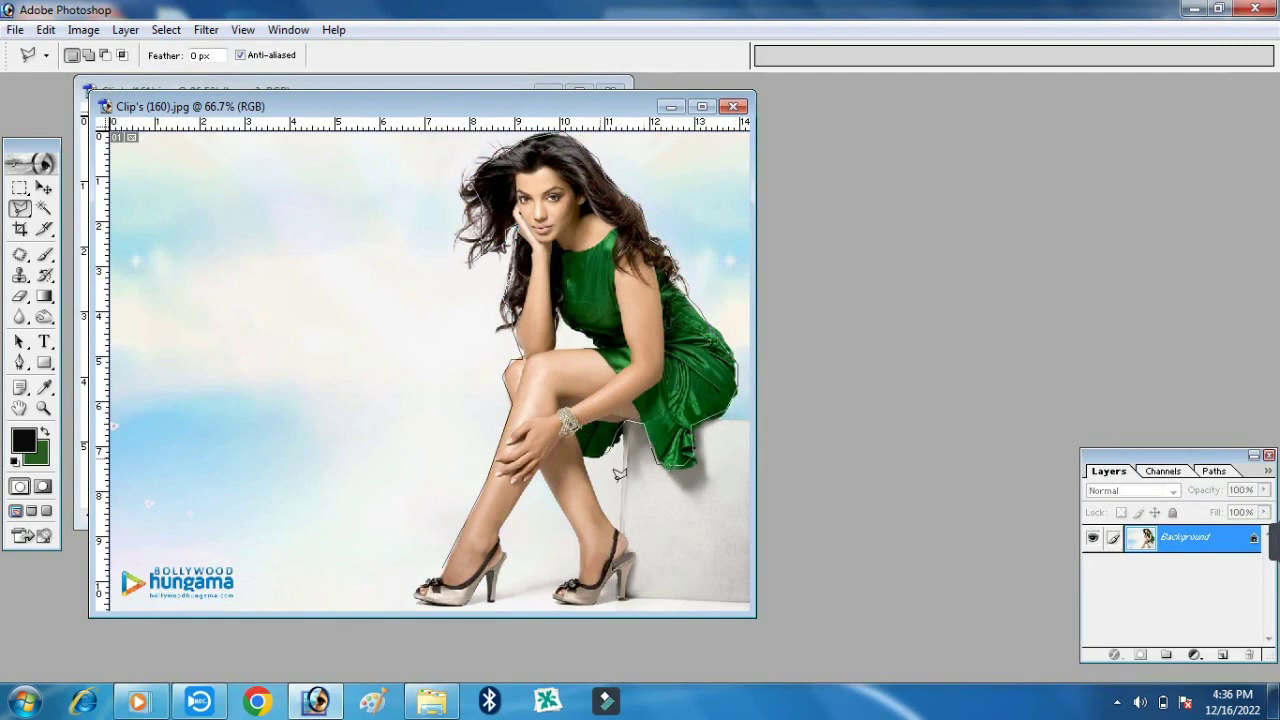
click(627, 541)
click(628, 597)
click(556, 600)
click(582, 540)
click(548, 462)
click(506, 543)
click(497, 600)
click(460, 606)
click(418, 592)
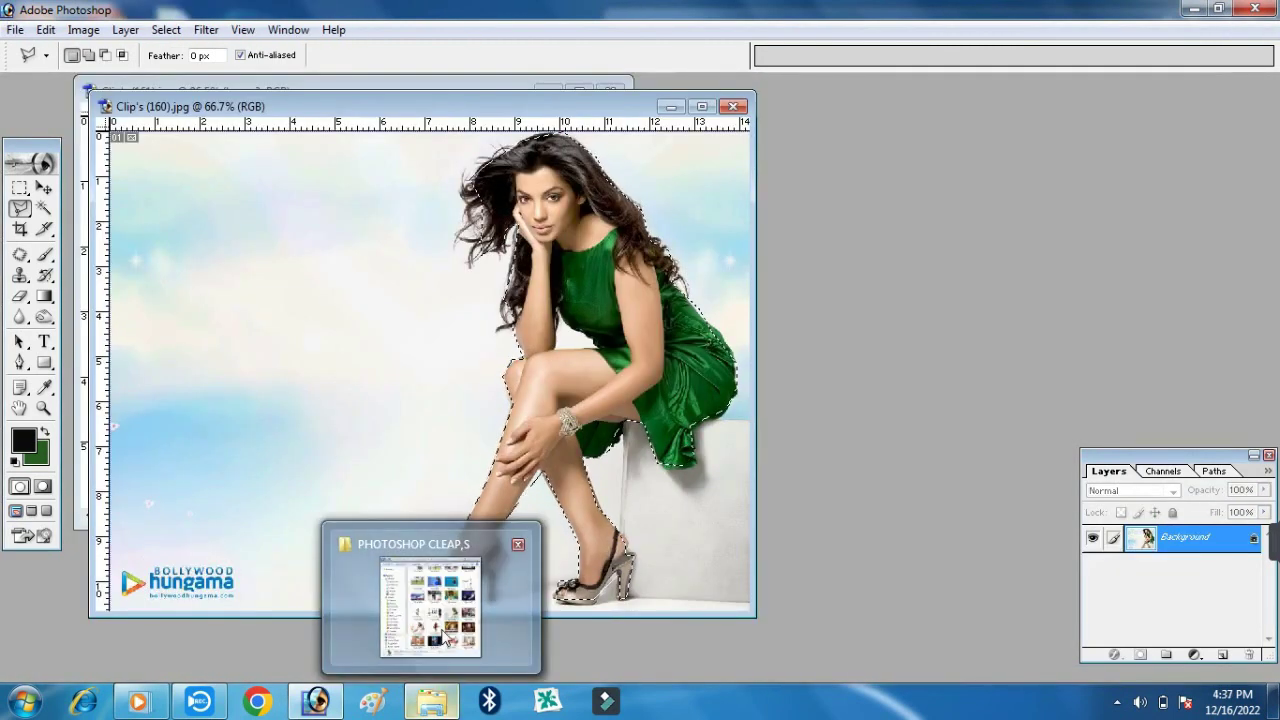
Open Clip's (154) from the photo folder and arrange it beside Clip's (160)
mouse_move(431, 701)
click(425, 610)
drag(866, 326, 406, 443)
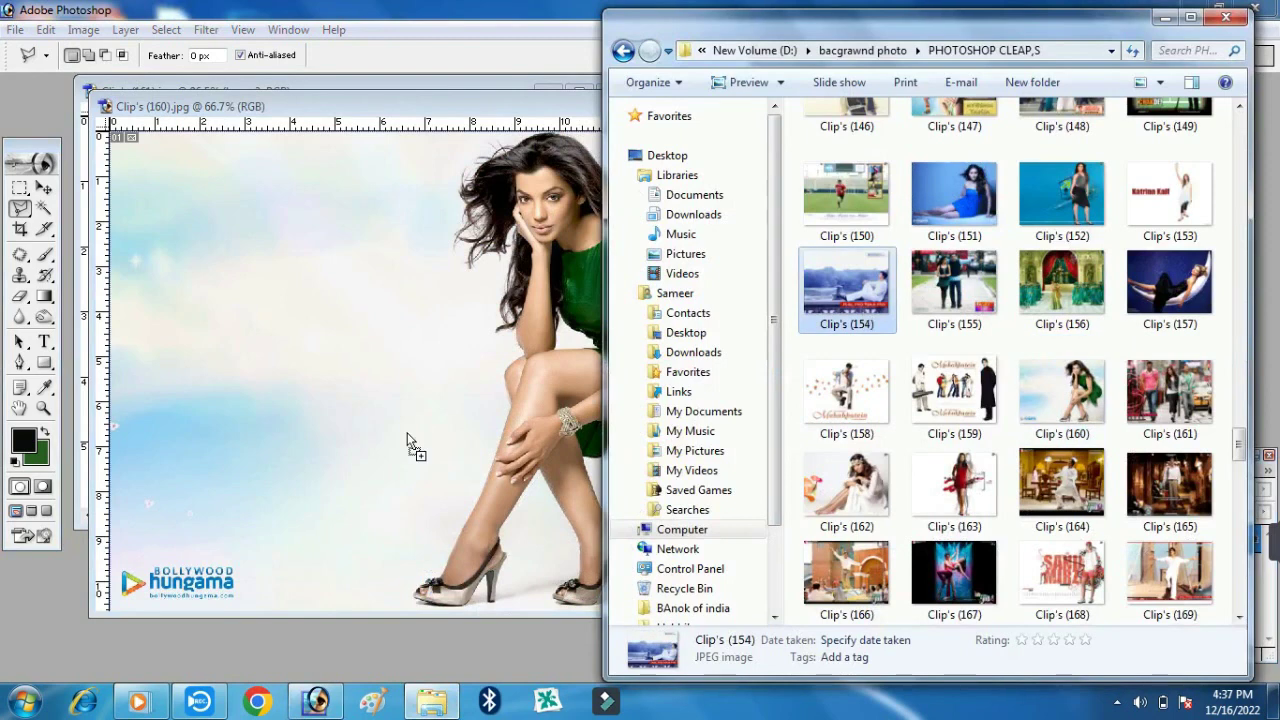
drag(420, 113, 775, 146)
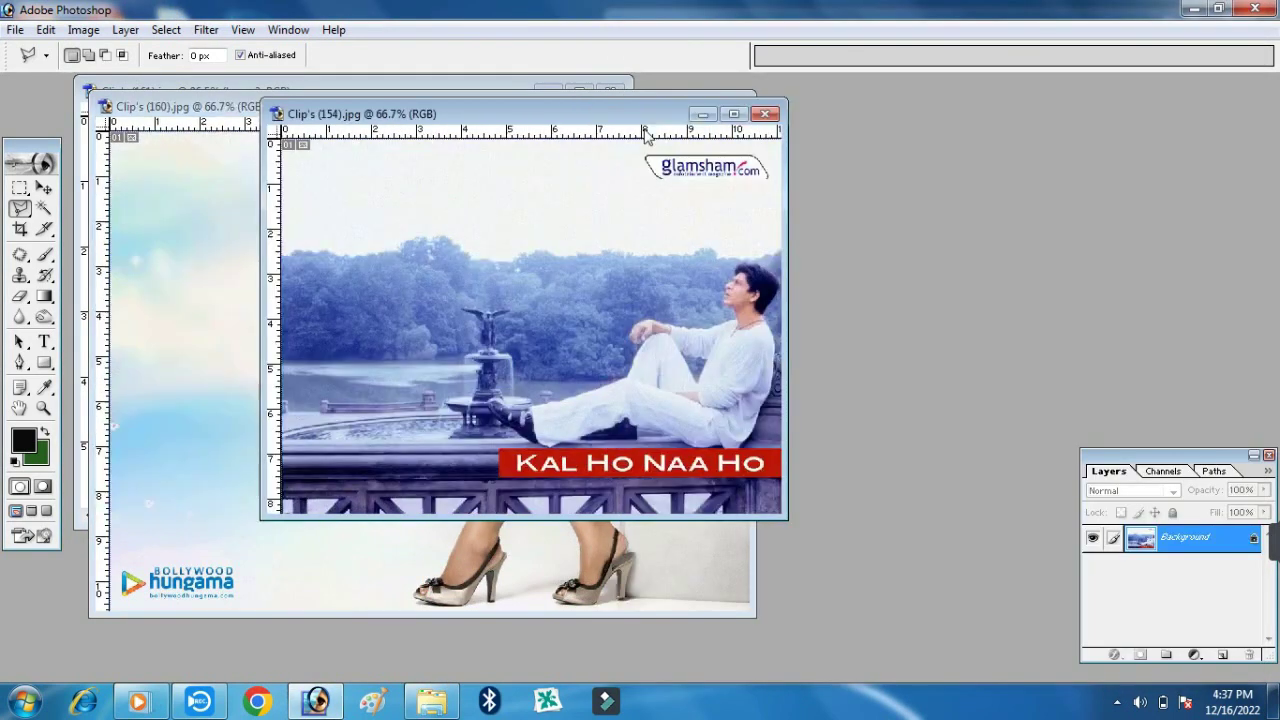
click(497, 100)
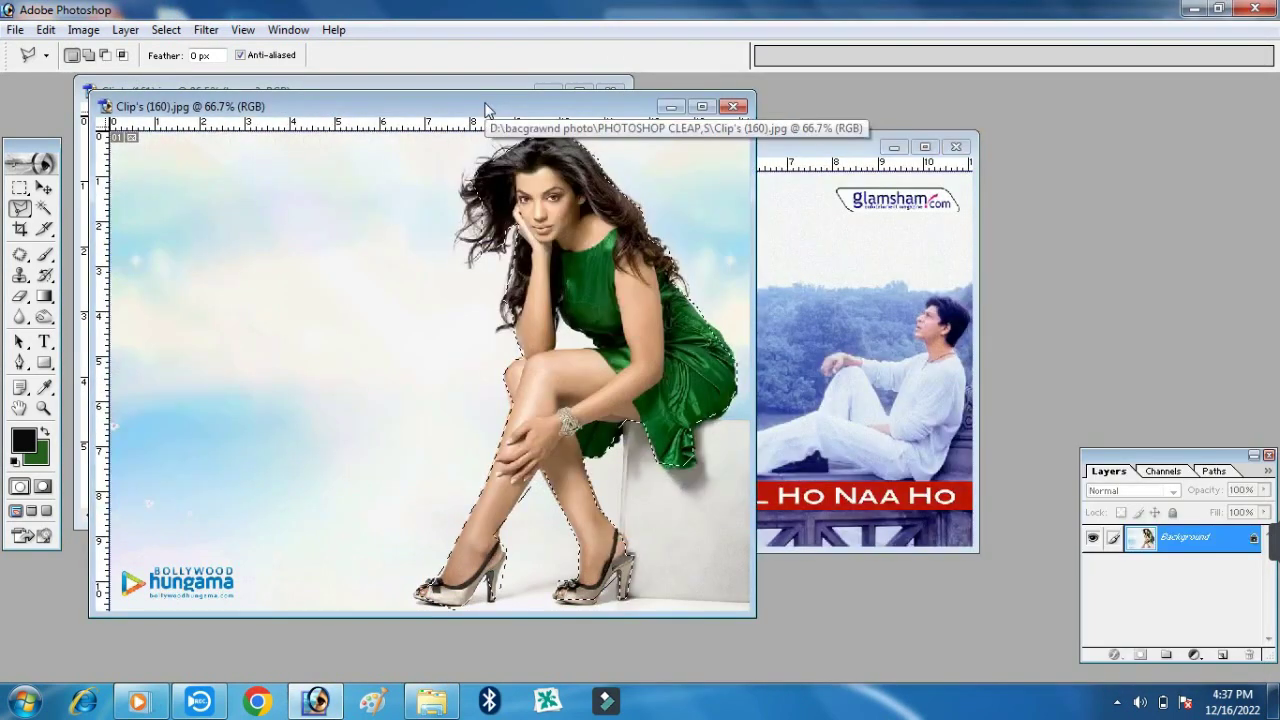
click(778, 163)
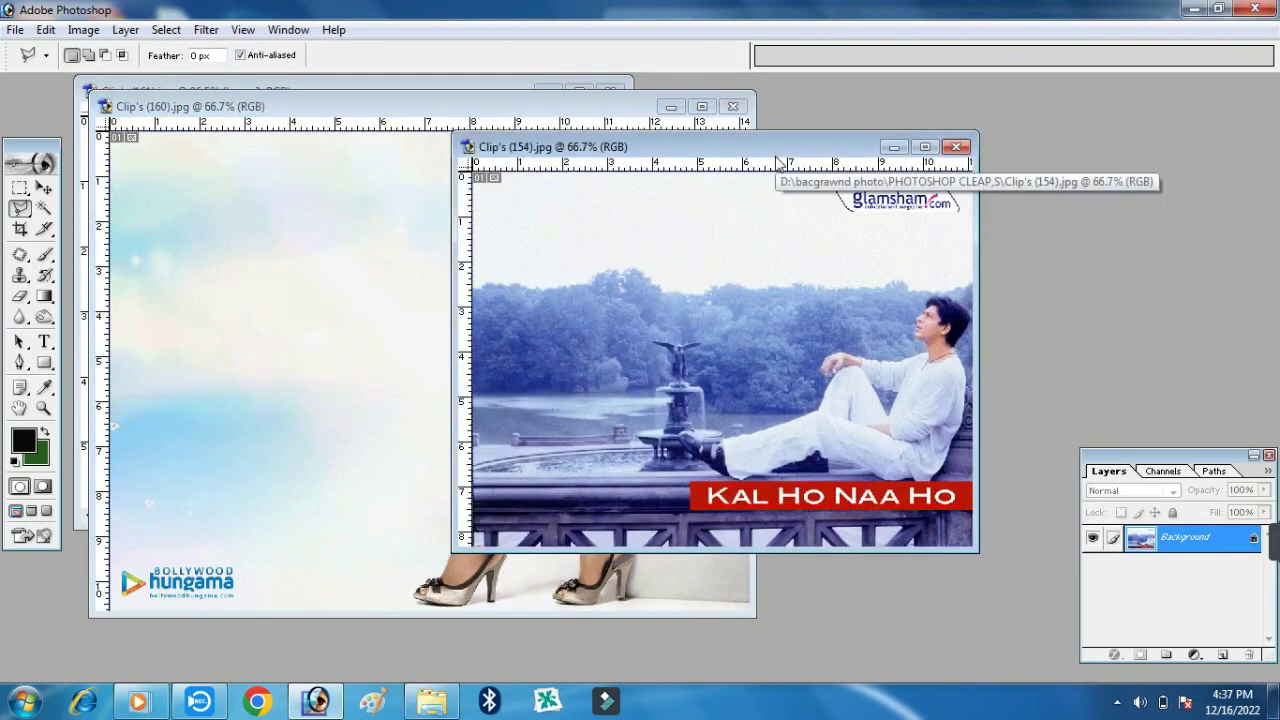
Drag the woman into Clip's (154), shrink her, move her left and flip her horizontally
drag(778, 163, 782, 170)
key(ctrl+t)
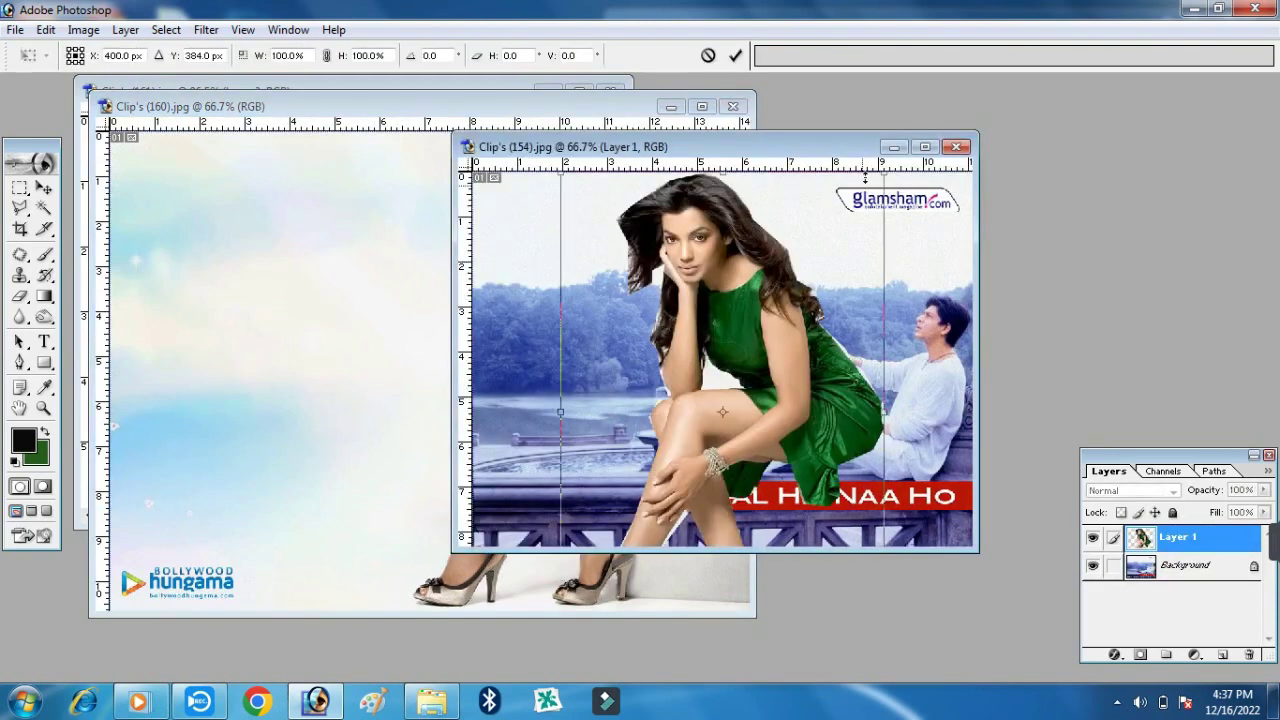
click(925, 147)
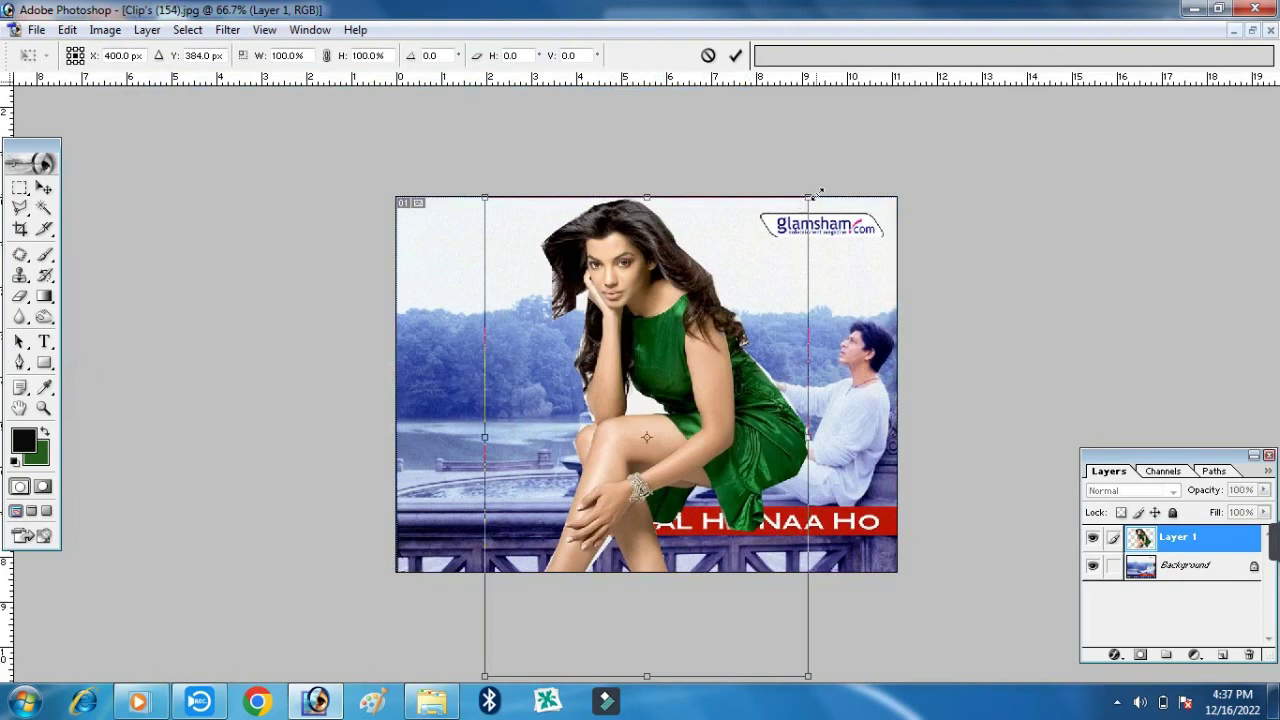
drag(808, 198, 696, 340)
drag(637, 464, 559, 389)
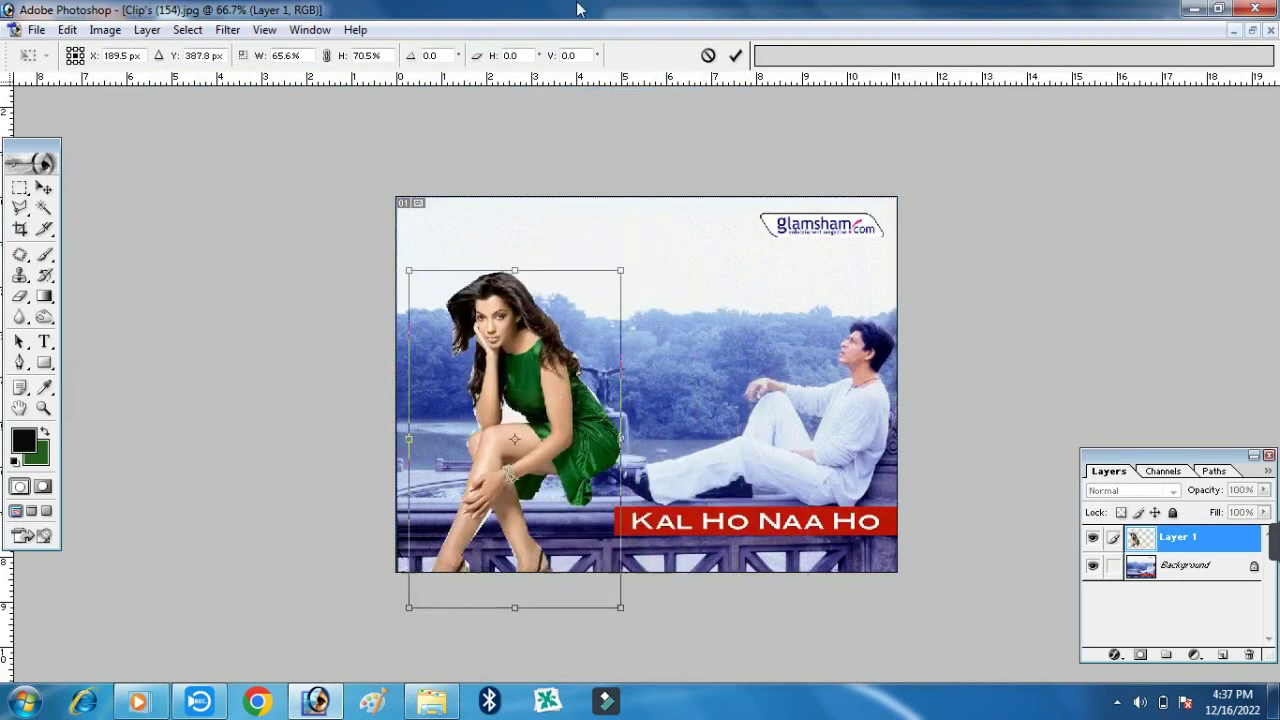
right_click(547, 362)
click(613, 580)
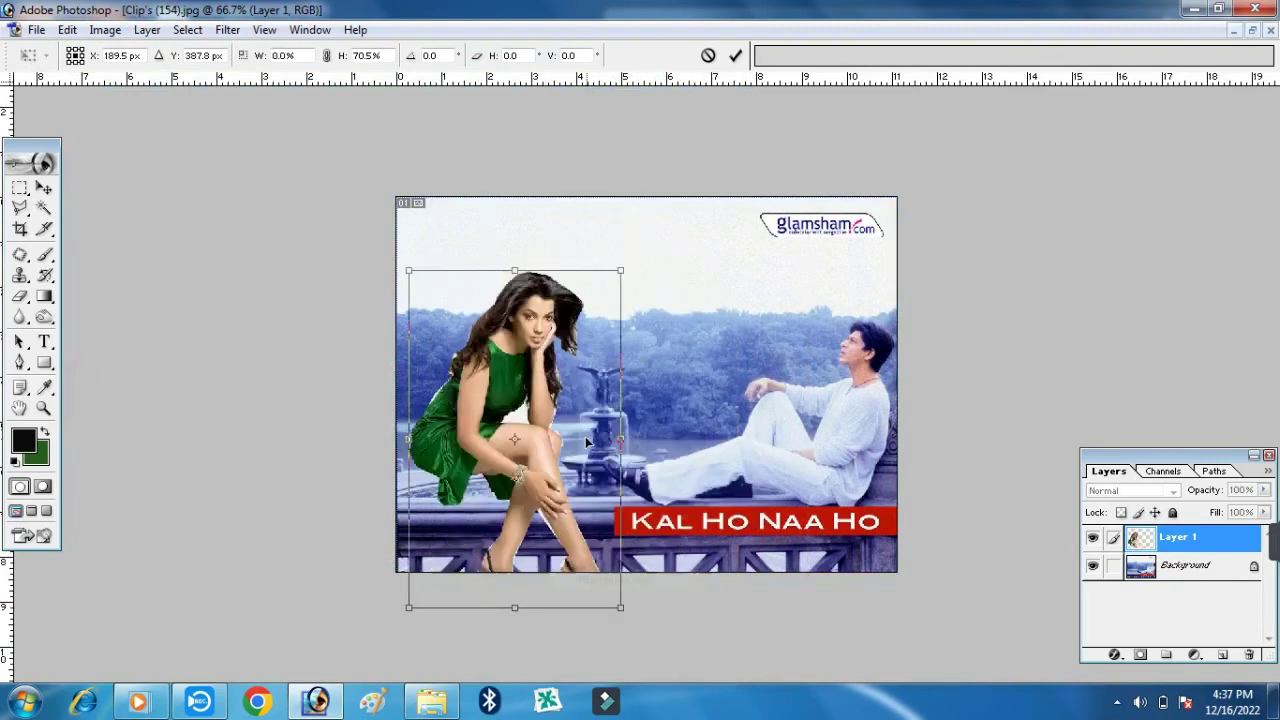
Shrink her further, seat her on the railing tilted about 12.7°, and apply the transform
drag(546, 441, 552, 477)
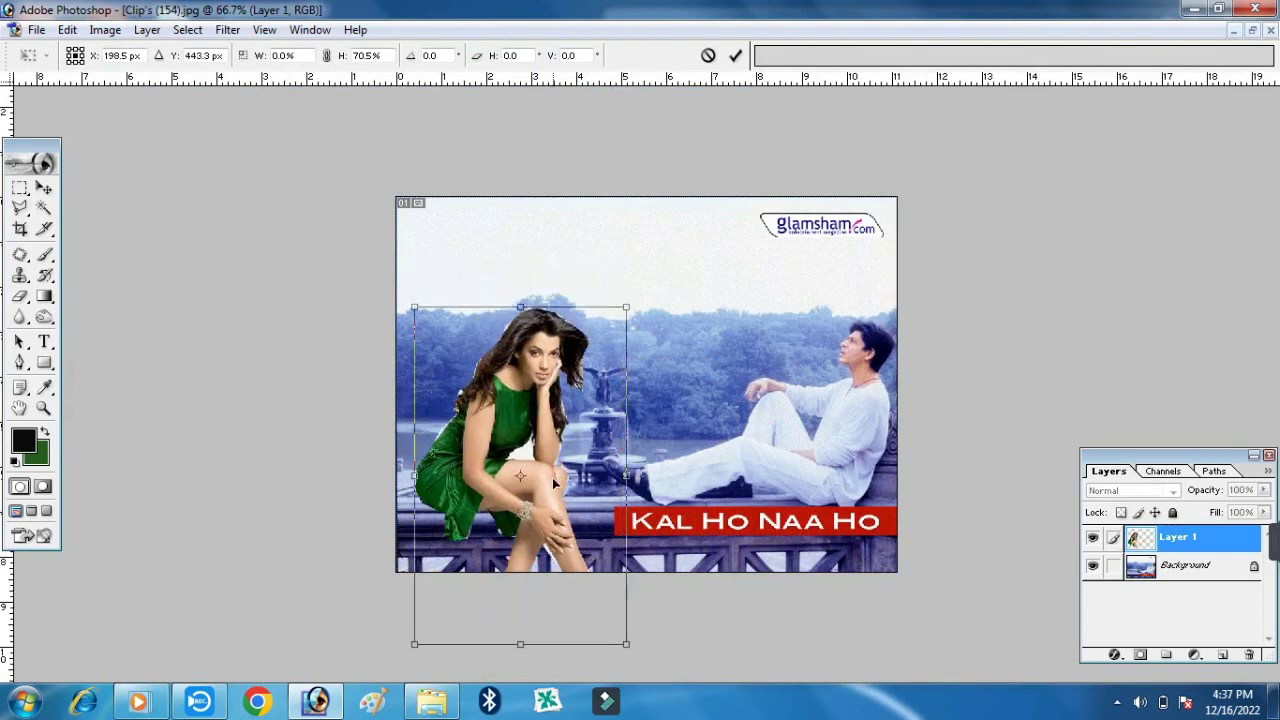
drag(628, 305, 587, 354)
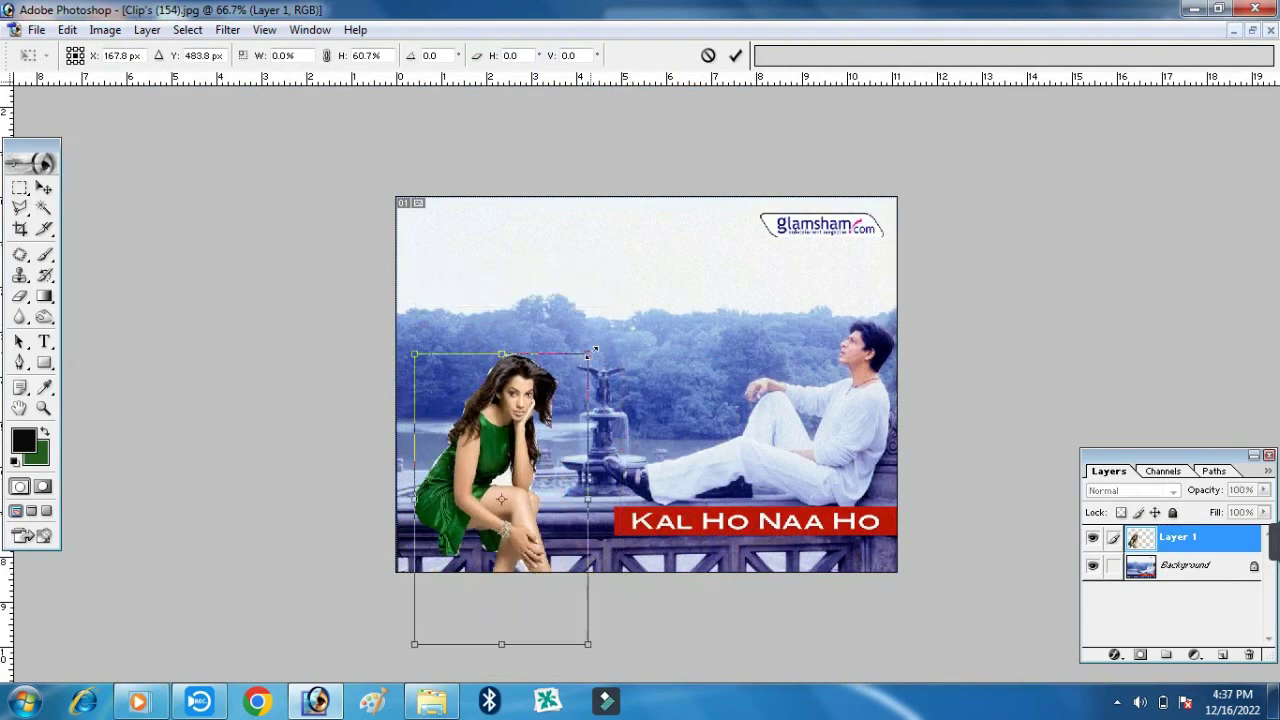
mouse_move(455, 503)
mouse_down()
mouse_move(464, 406)
mouse_move(458, 489)
mouse_move(446, 483)
mouse_up()
drag(587, 426, 539, 436)
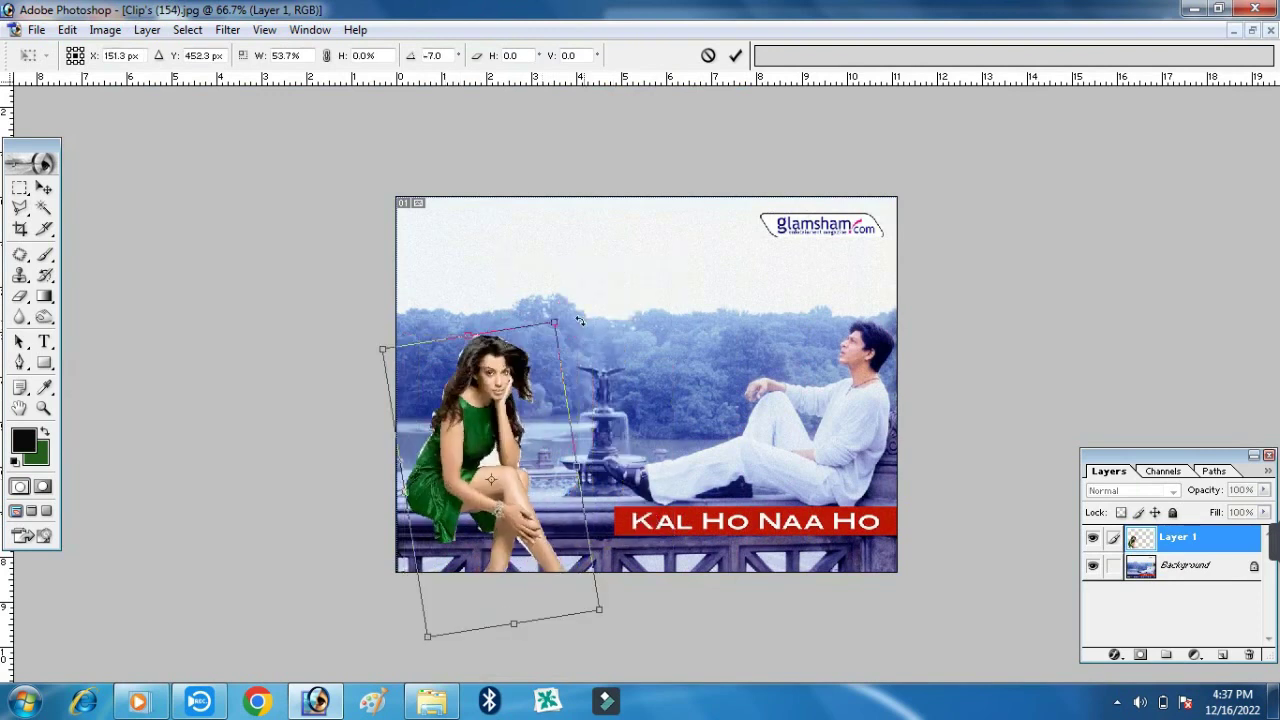
drag(511, 478, 518, 470)
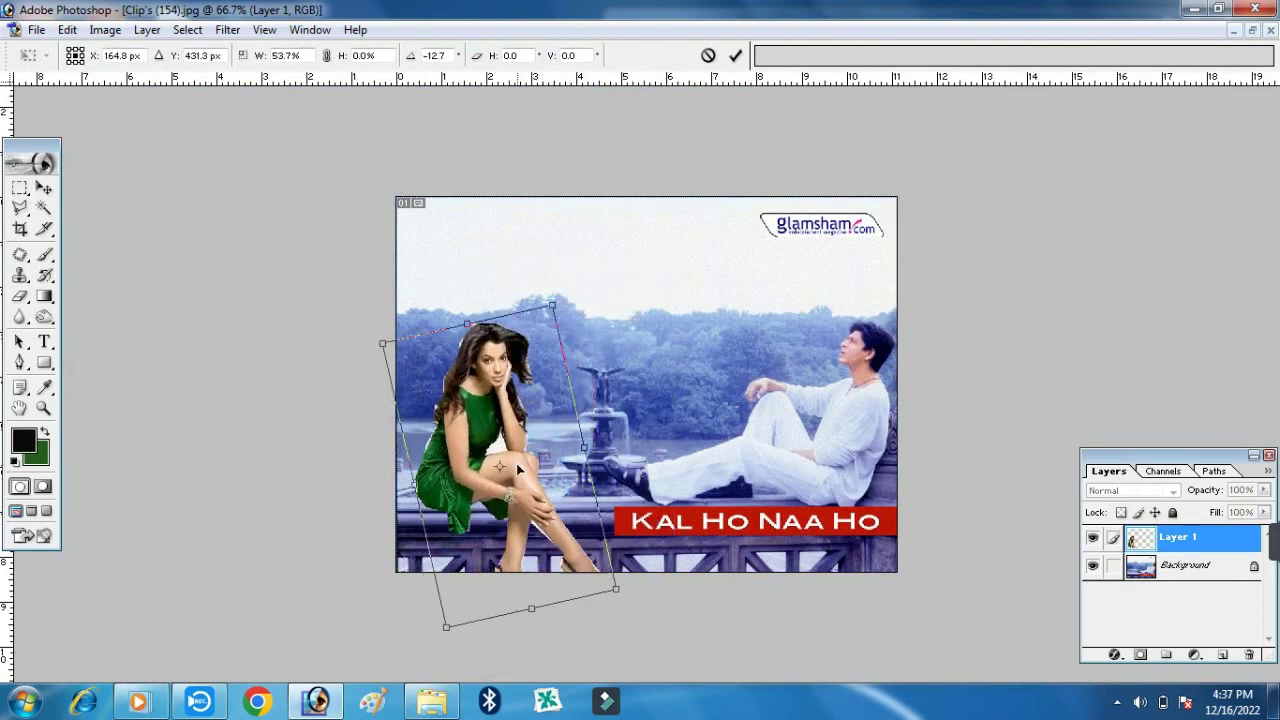
key(Return)
key(l)
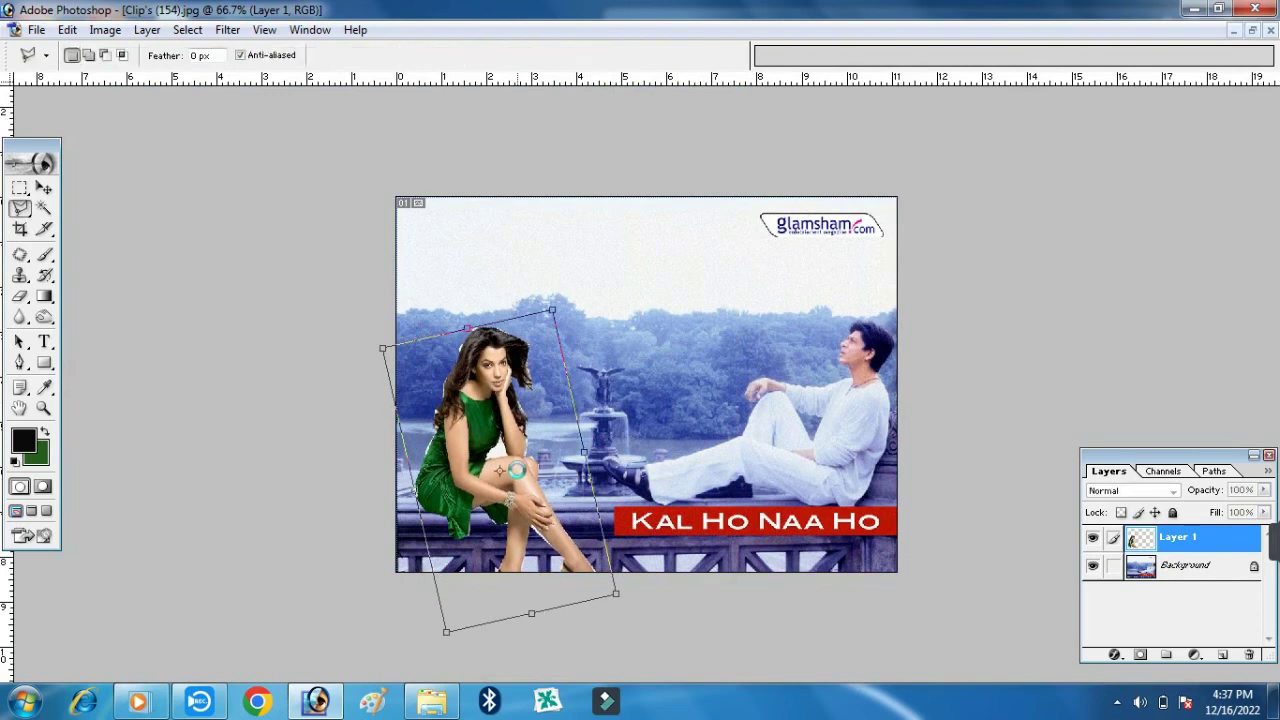
click(1252, 30)
Deselect and trace the woman again with the Magnetic Lasso
drag(22, 214, 113, 246)
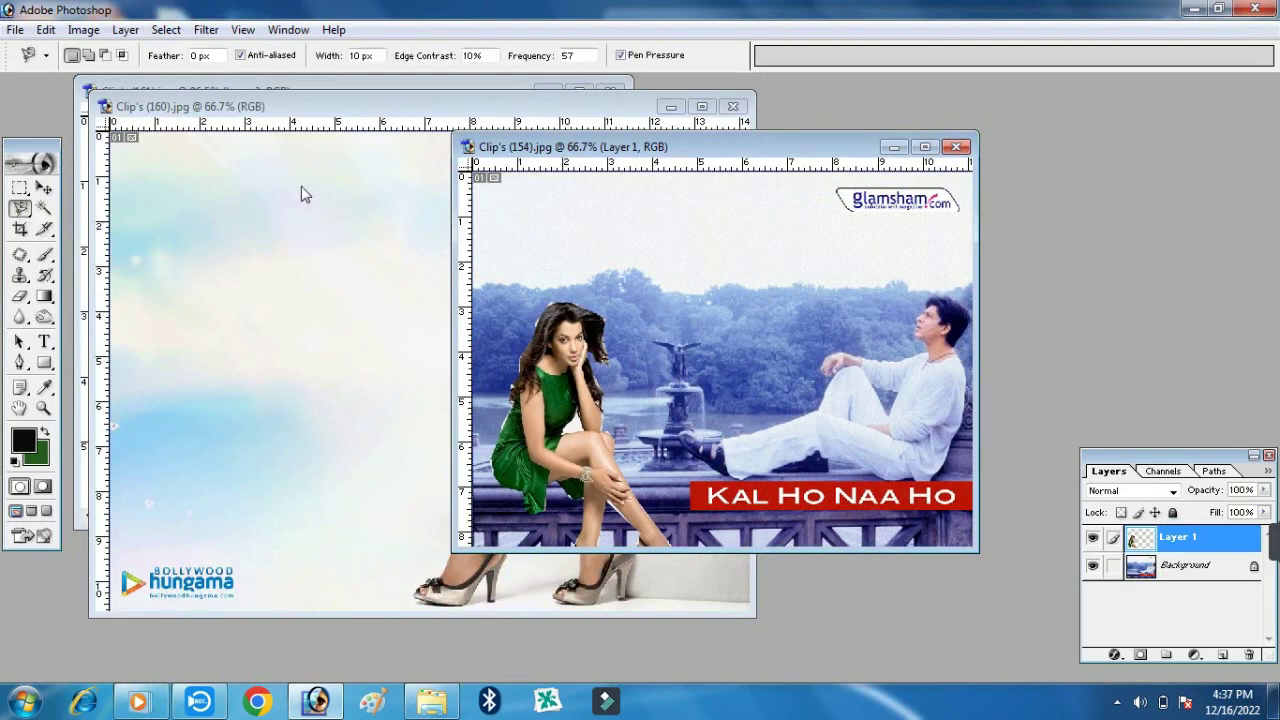
click(303, 194)
key(ctrl+d)
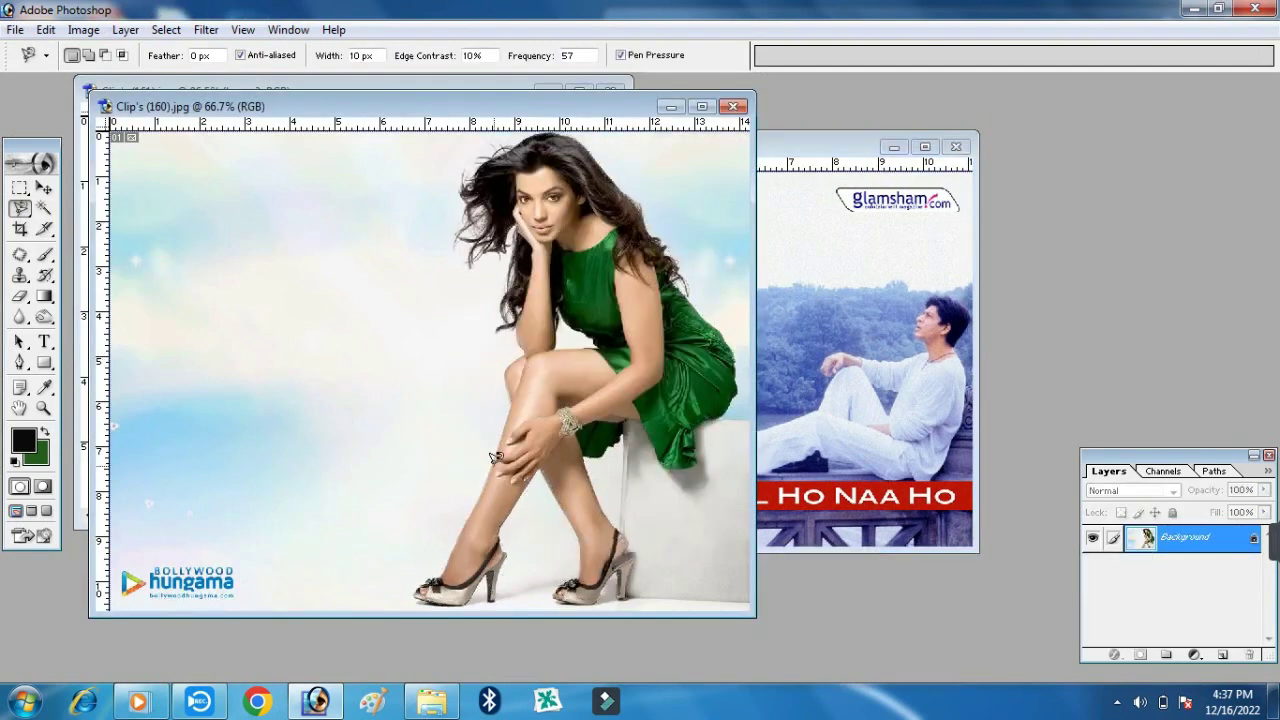
click(516, 396)
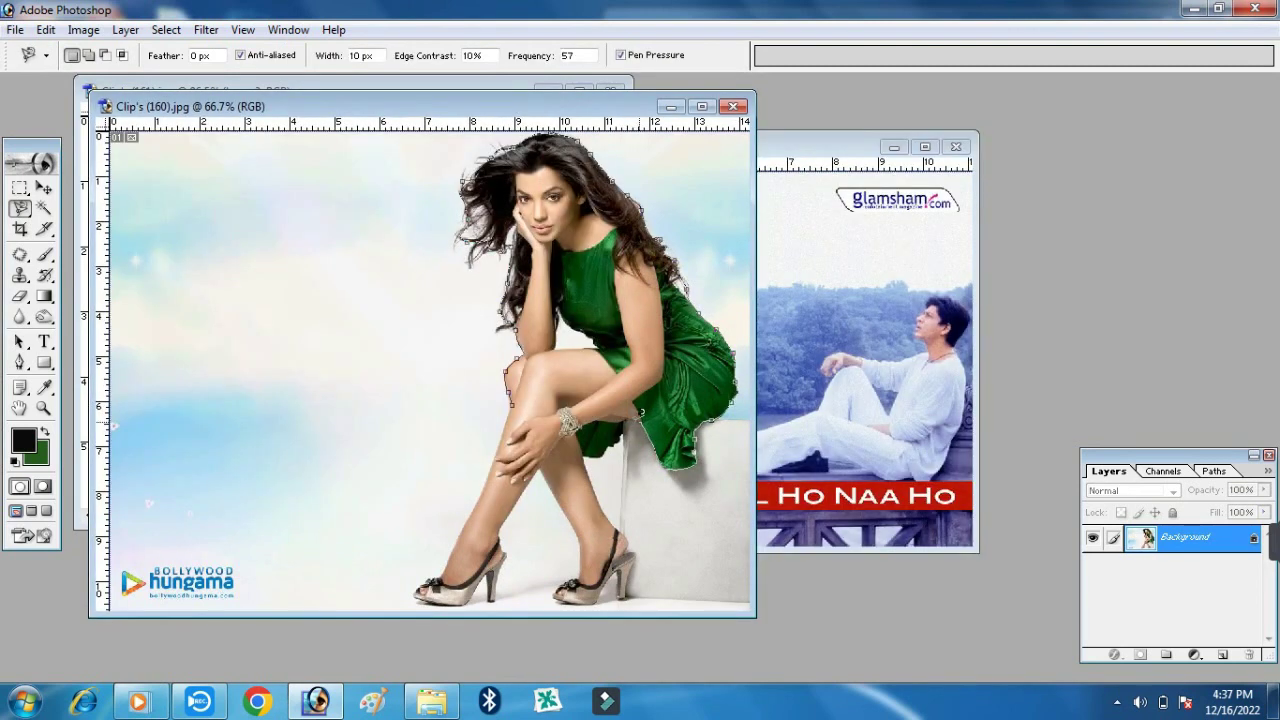
click(512, 404)
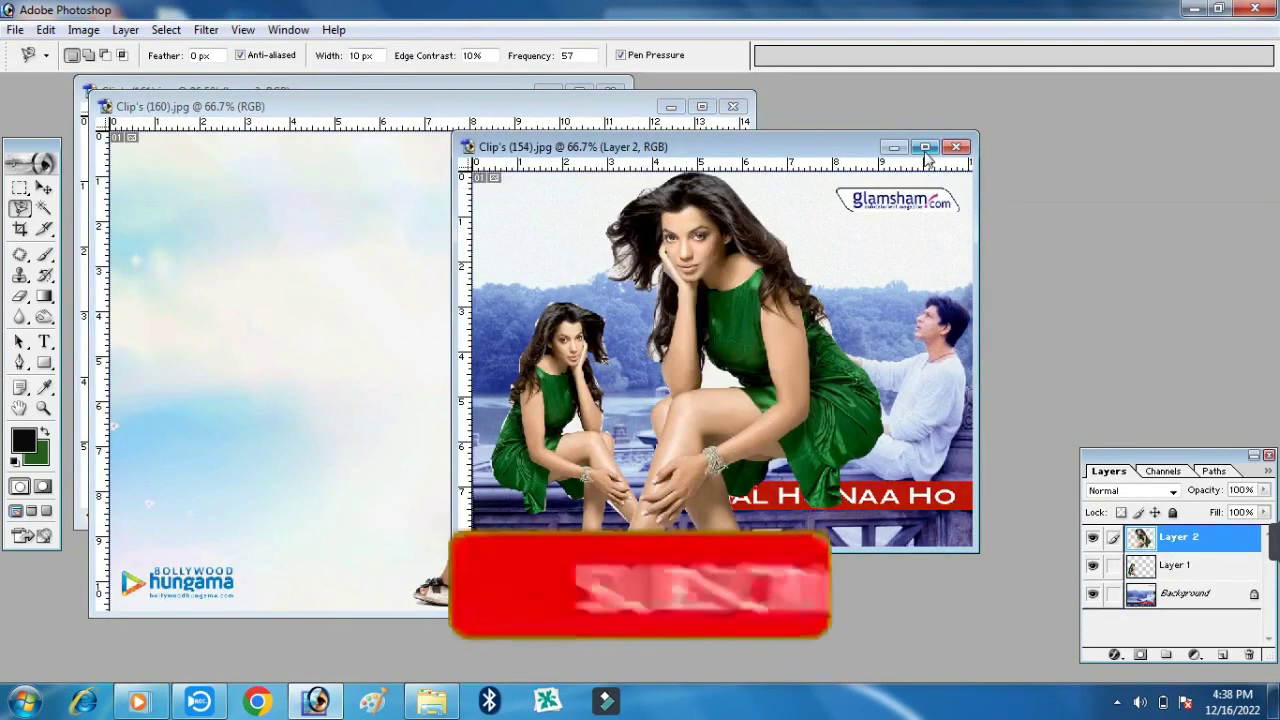
Resize the second copy of the woman in Clip's (154)
click(925, 148)
key(ctrl+t)
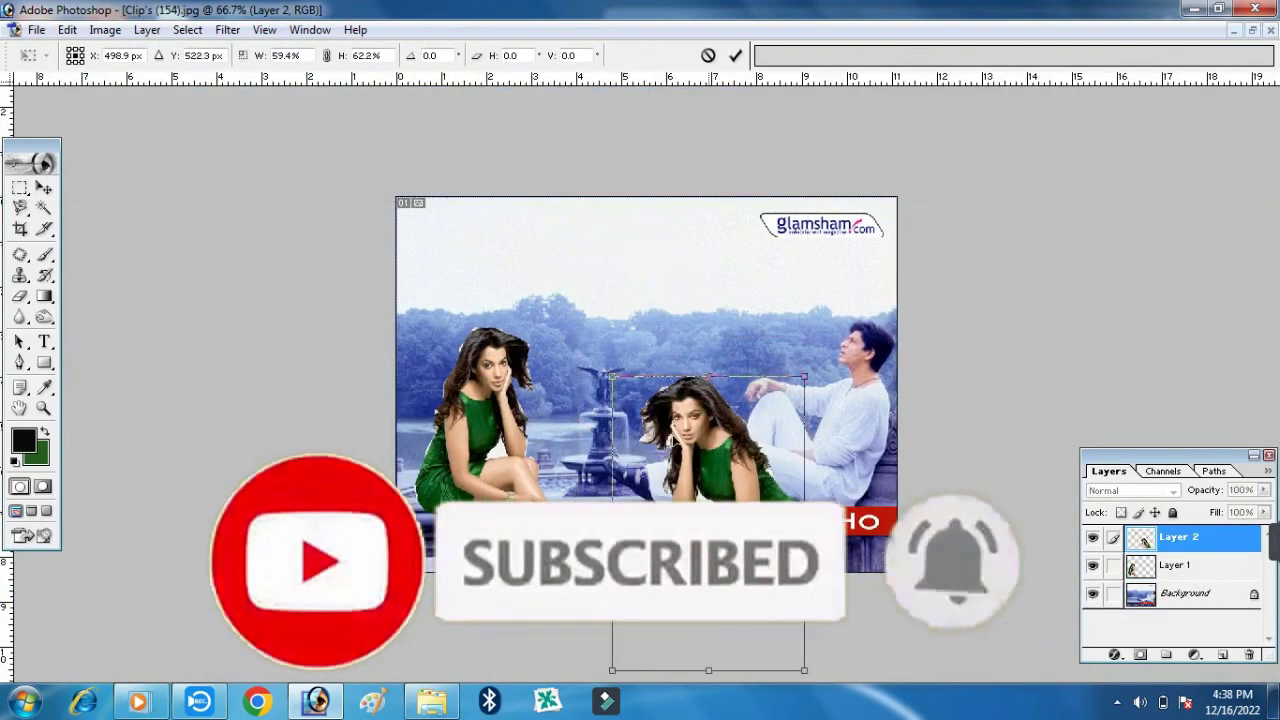
drag(612, 377, 540, 312)
key(Return)
key(l)
Zoom in on the two women, cancel an unfinished outline, and fit the image on screen
key(ctrl+plus)
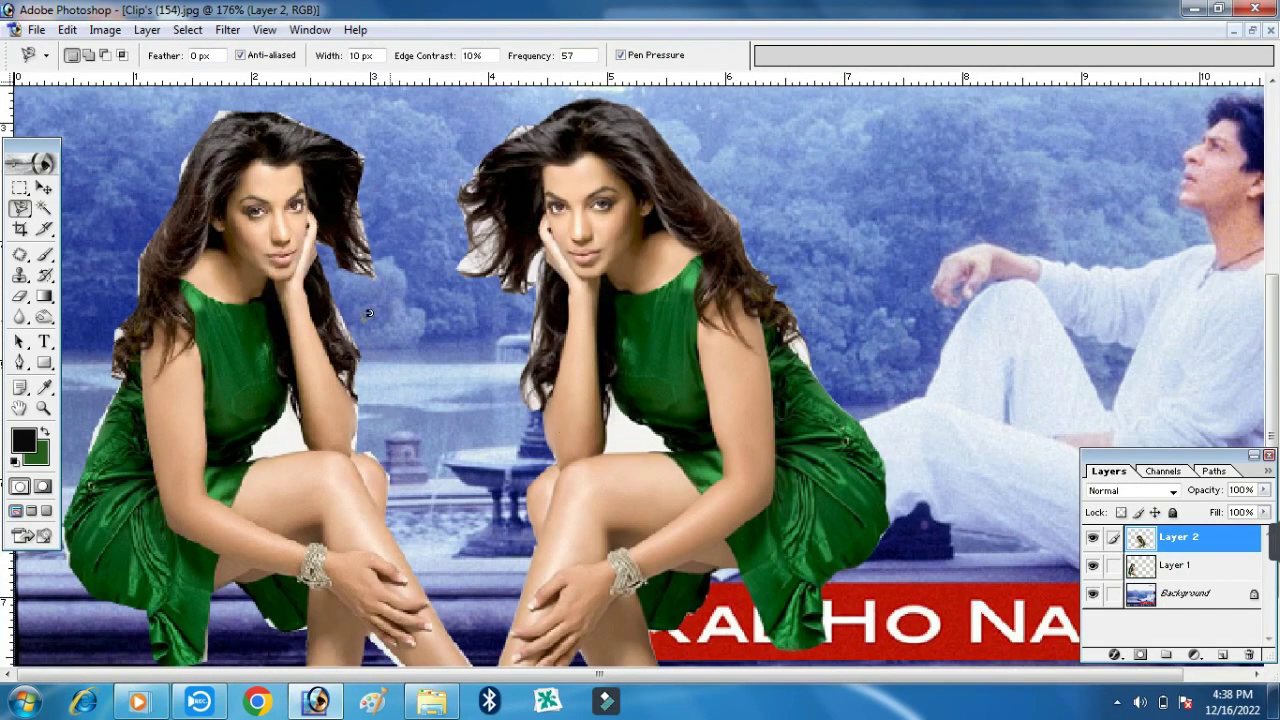
drag(678, 370, 678, 283)
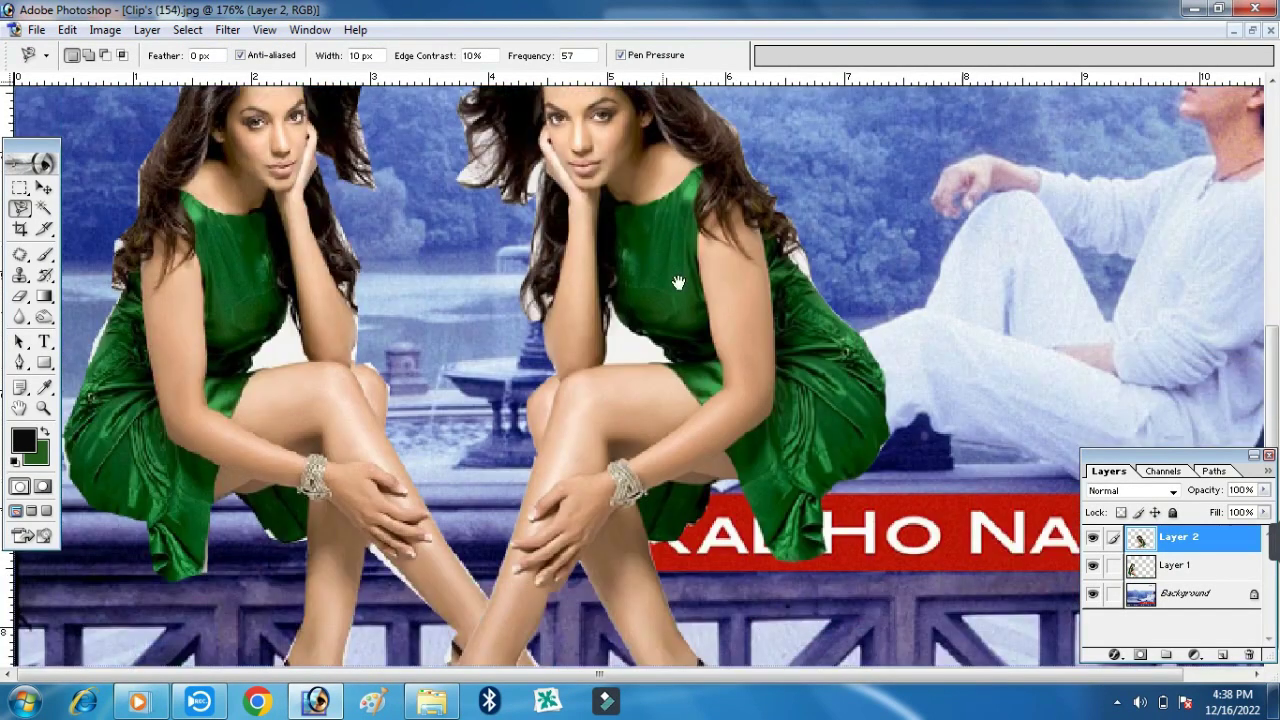
key(ctrl+minus)
click(624, 516)
key(Escape)
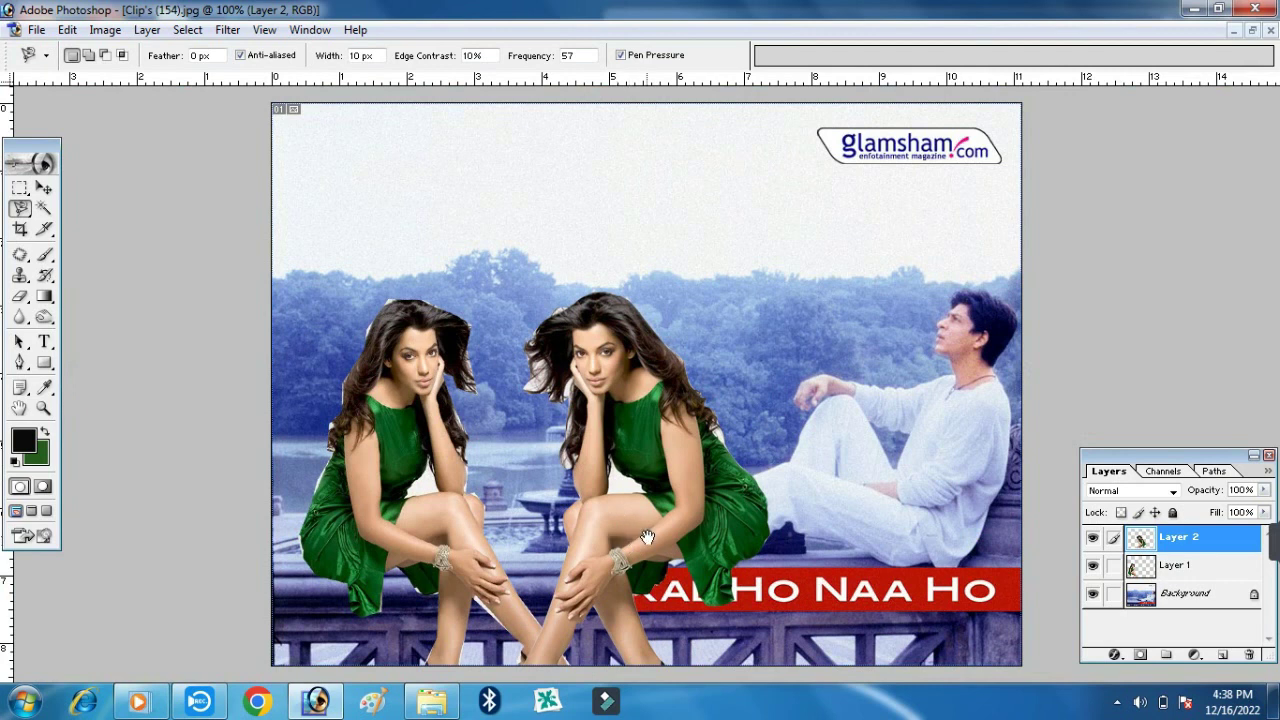
right_click(646, 413)
click(688, 422)
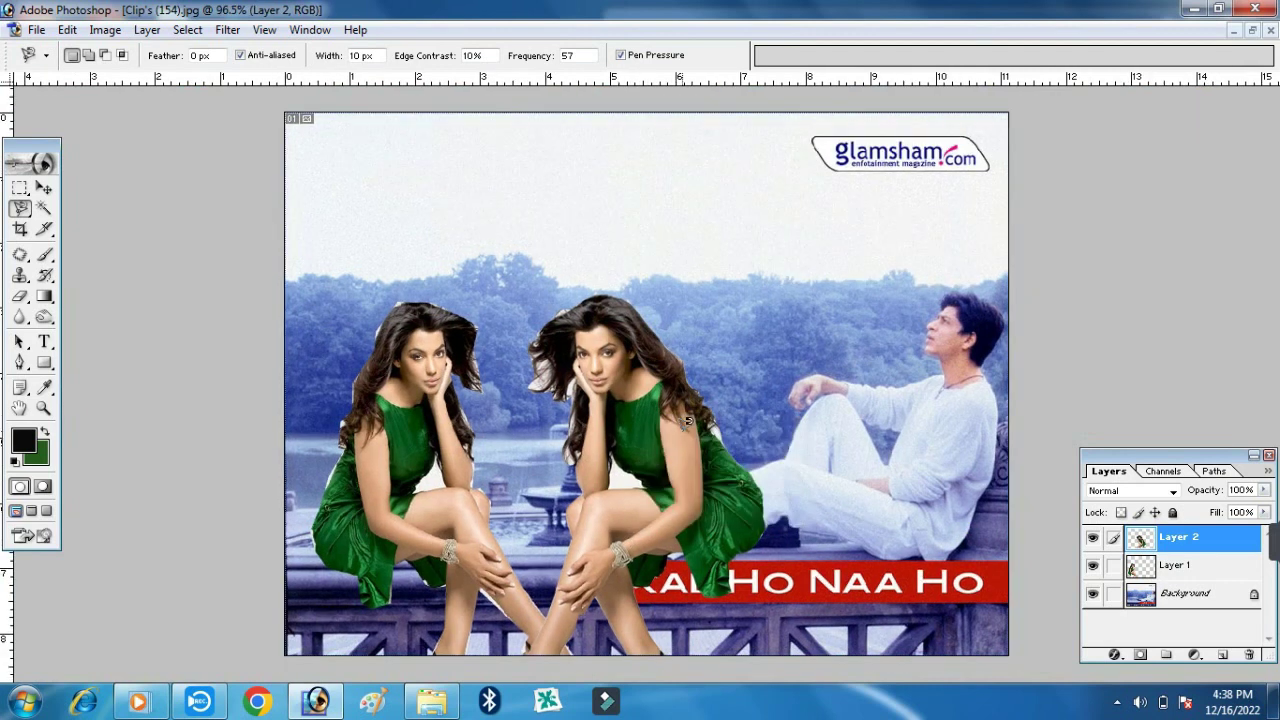
Float the document windows, choose the Magic Wand, and deselect in Clip's (160)
click(1251, 30)
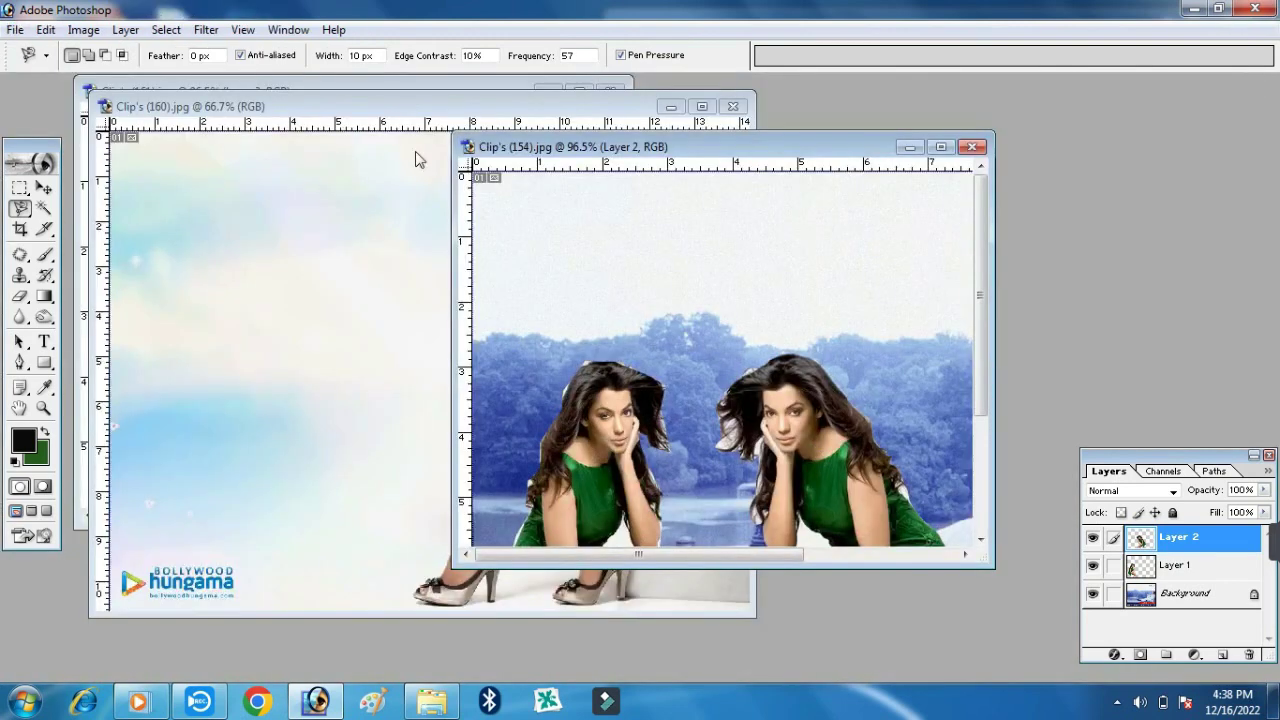
click(44, 208)
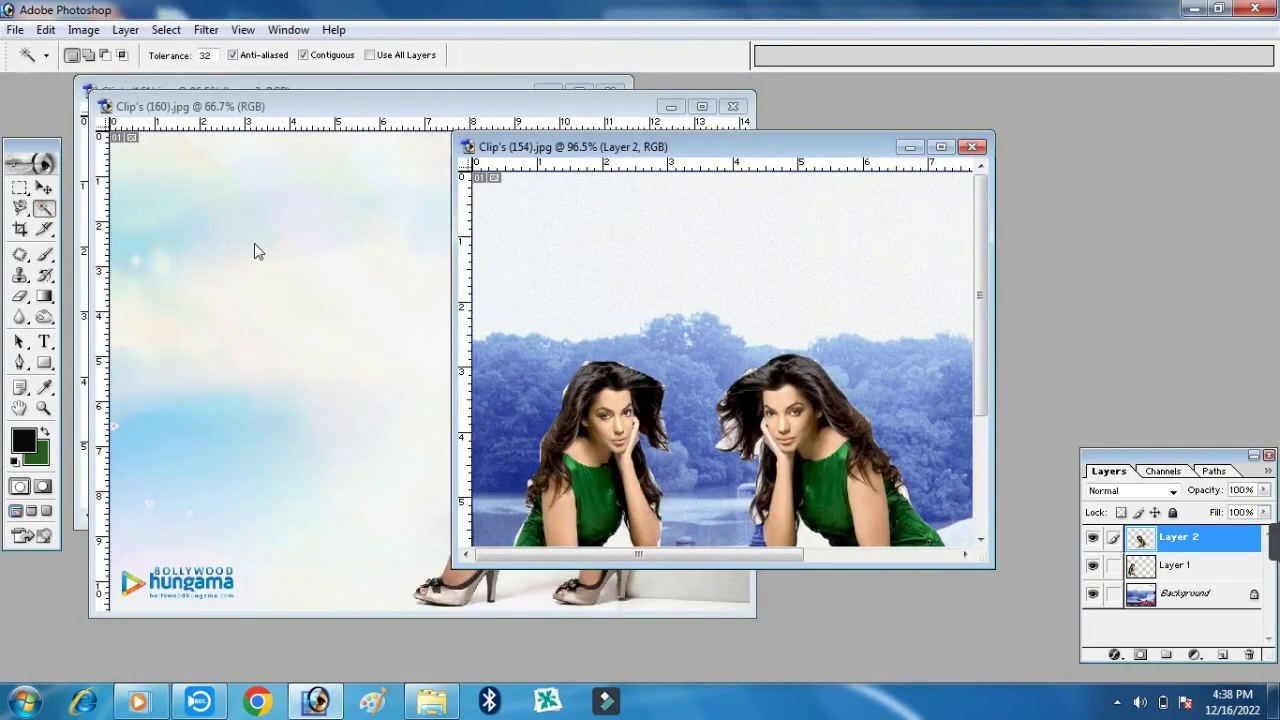
click(254, 251)
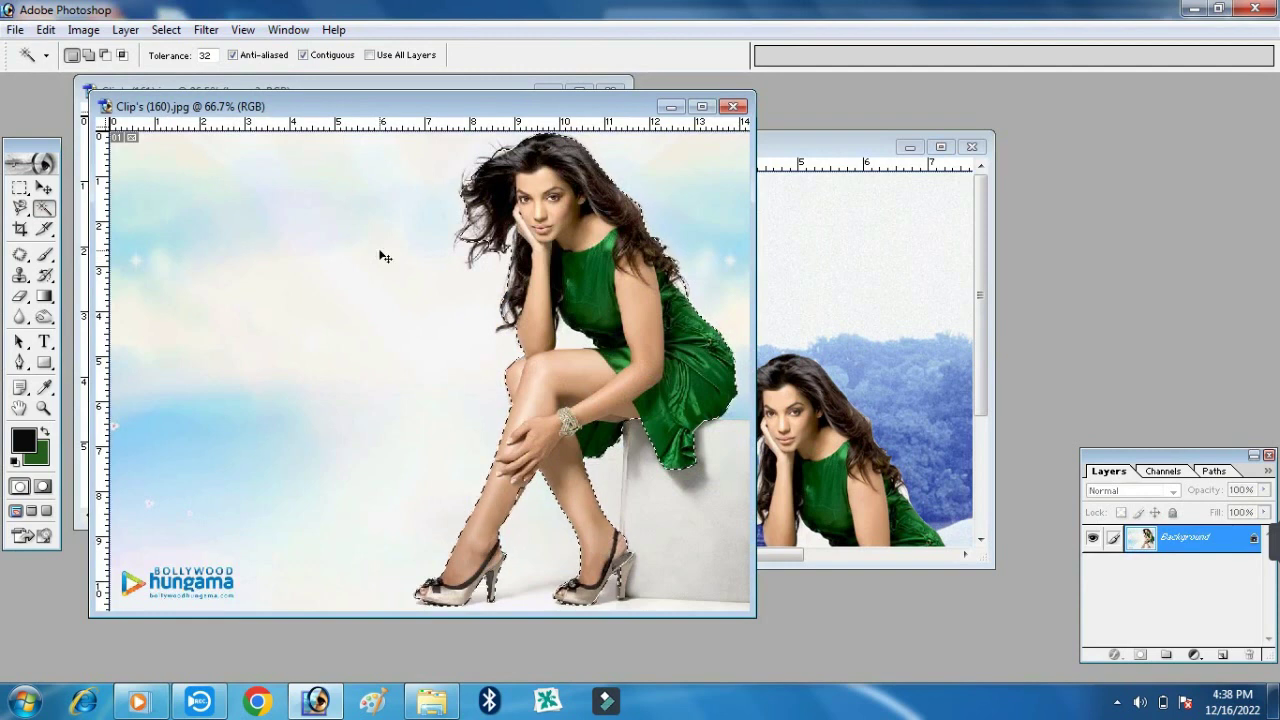
key(ctrl+d)
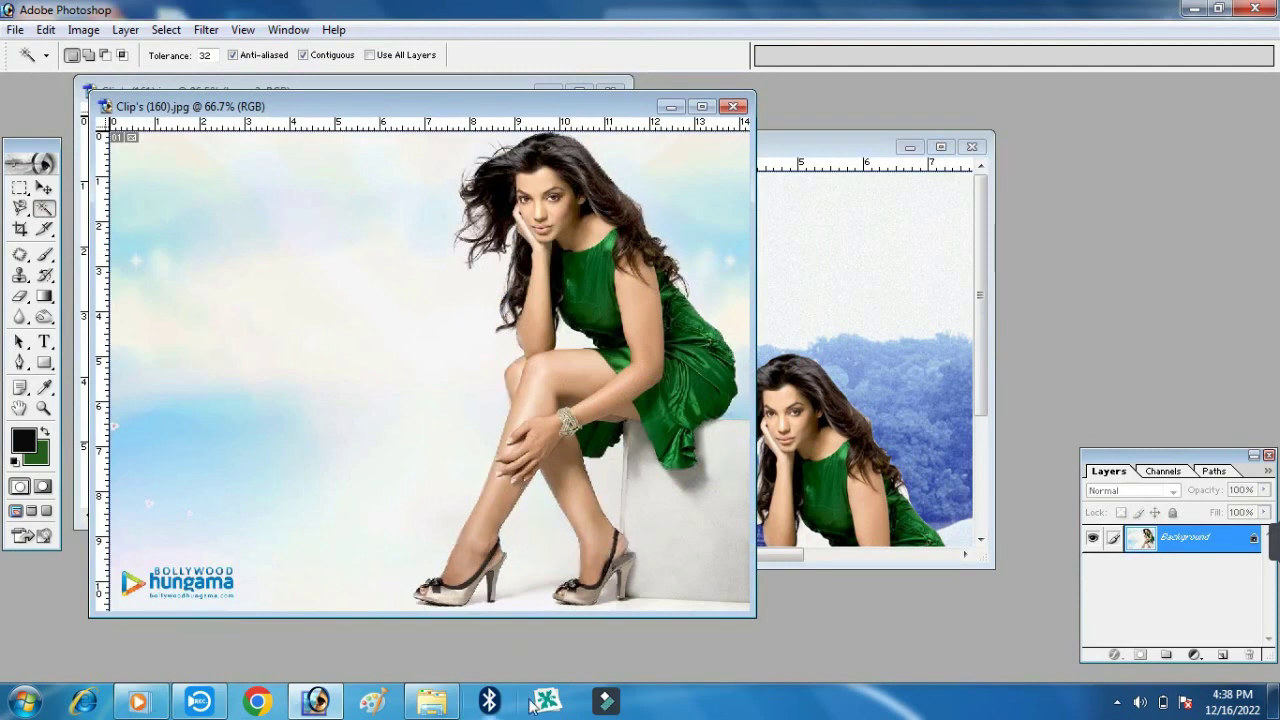
Browse the PHOTOSHOP CLEAP,S folder and drag the Clip's (206) saree photo into Photoshop
click(432, 702)
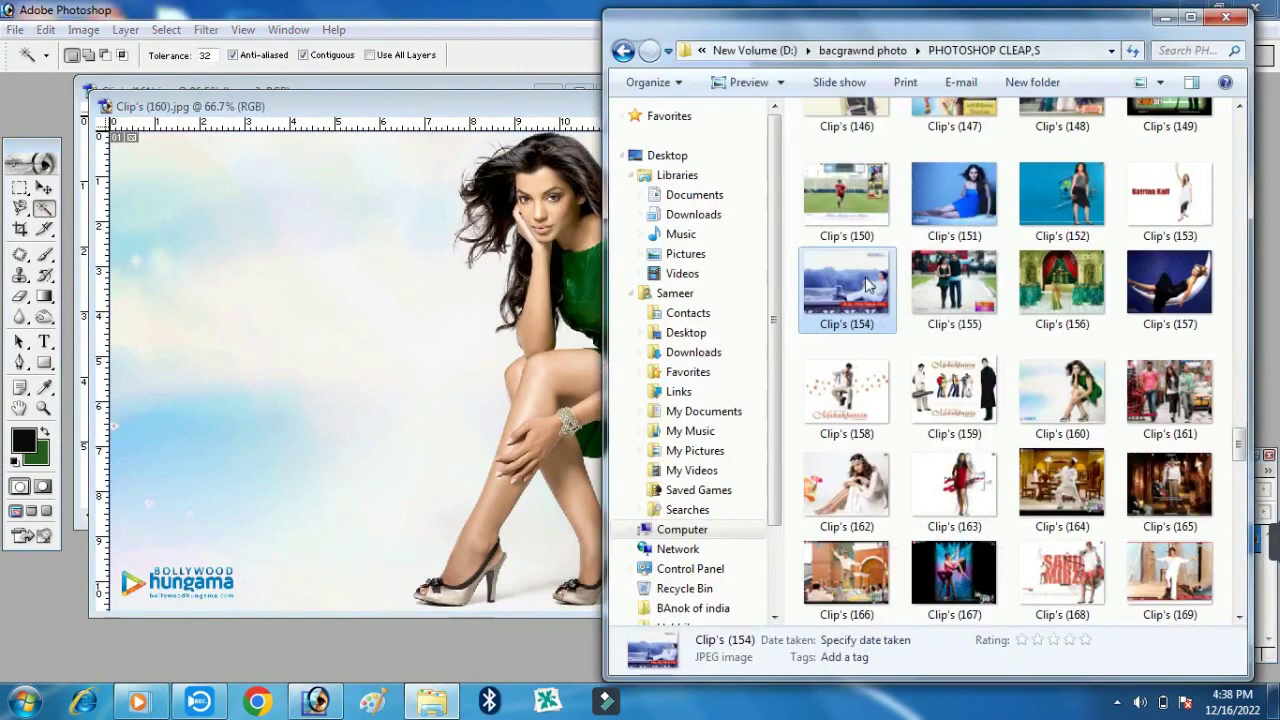
click(870, 394)
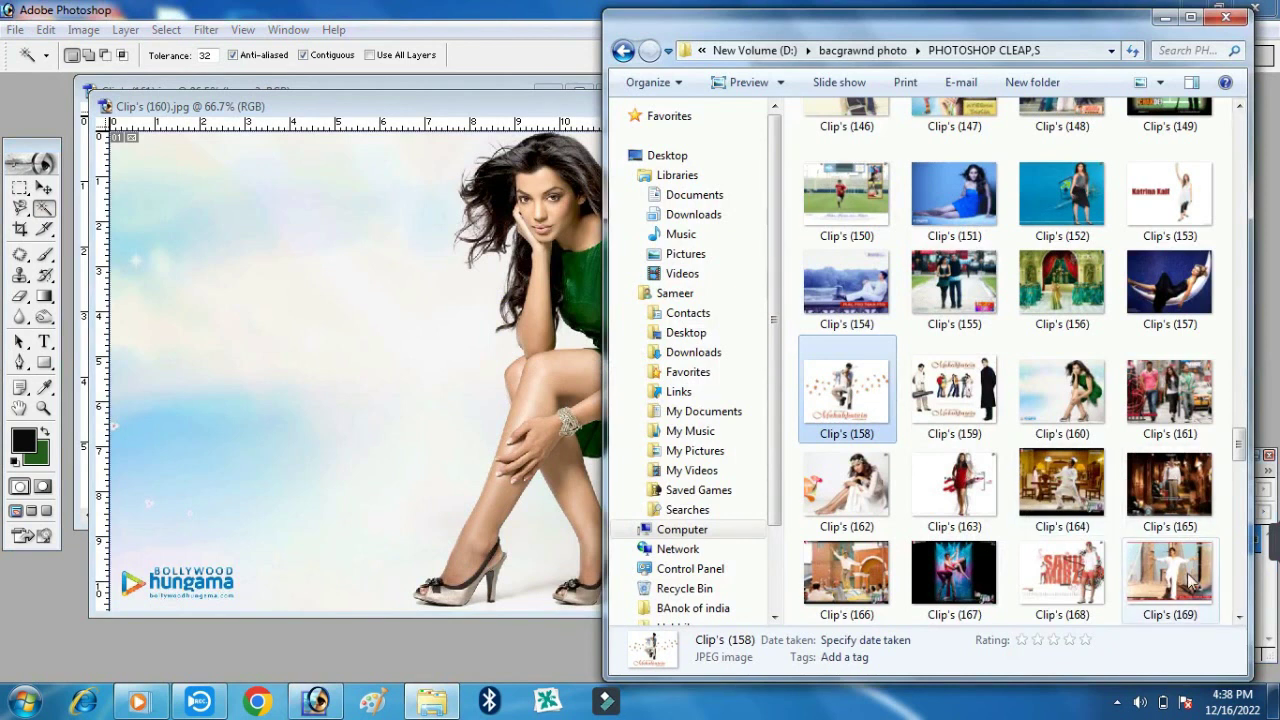
scroll(965, 475, down, 5)
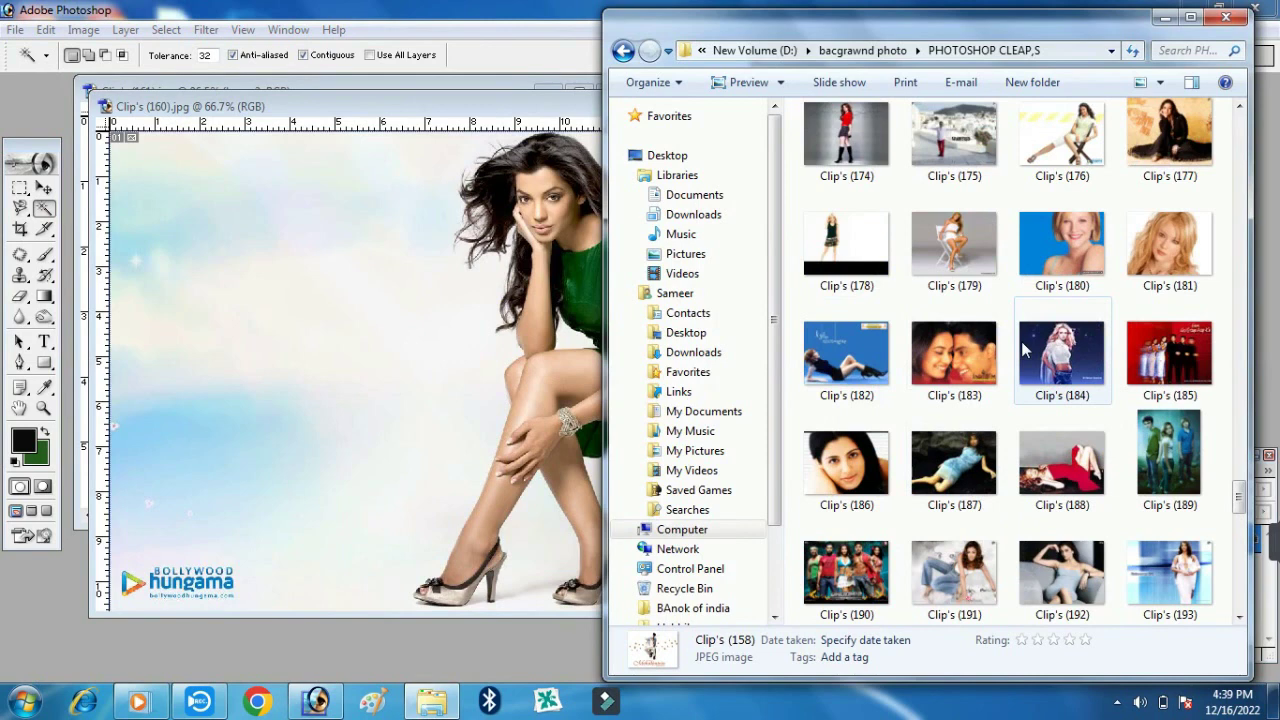
scroll(1022, 346, down, 3)
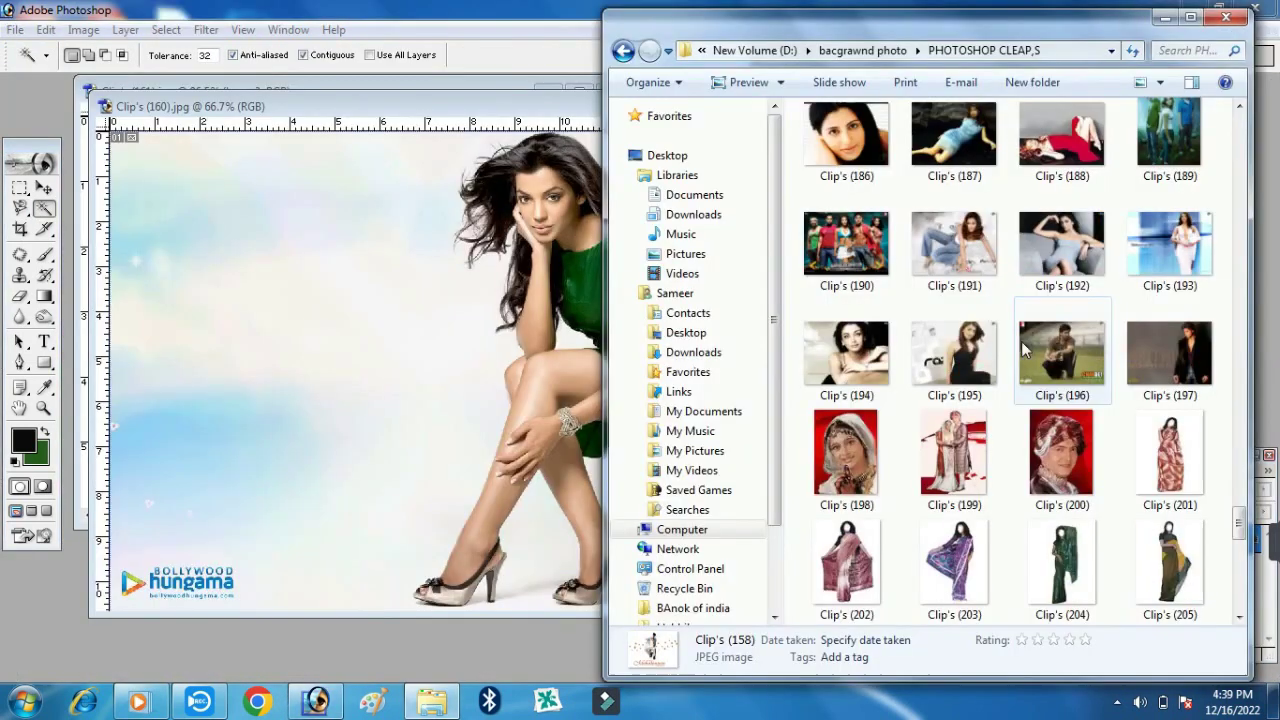
click(993, 554)
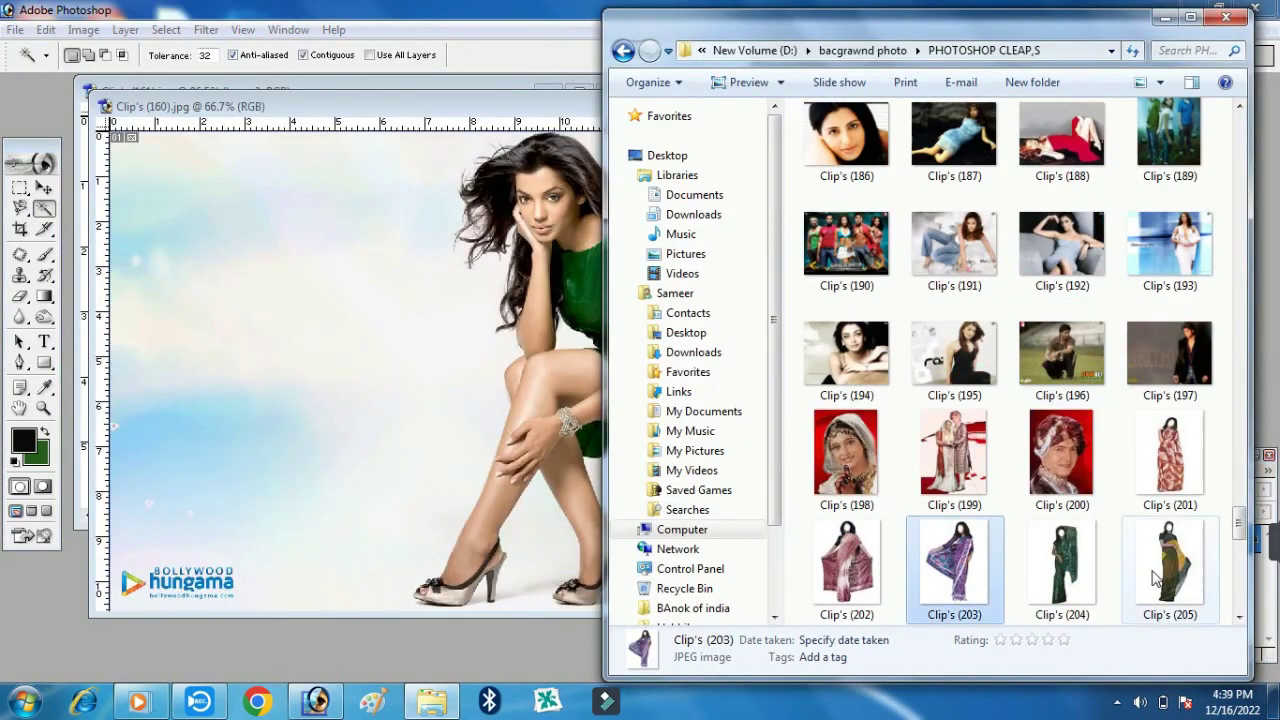
scroll(1025, 555, down, 3)
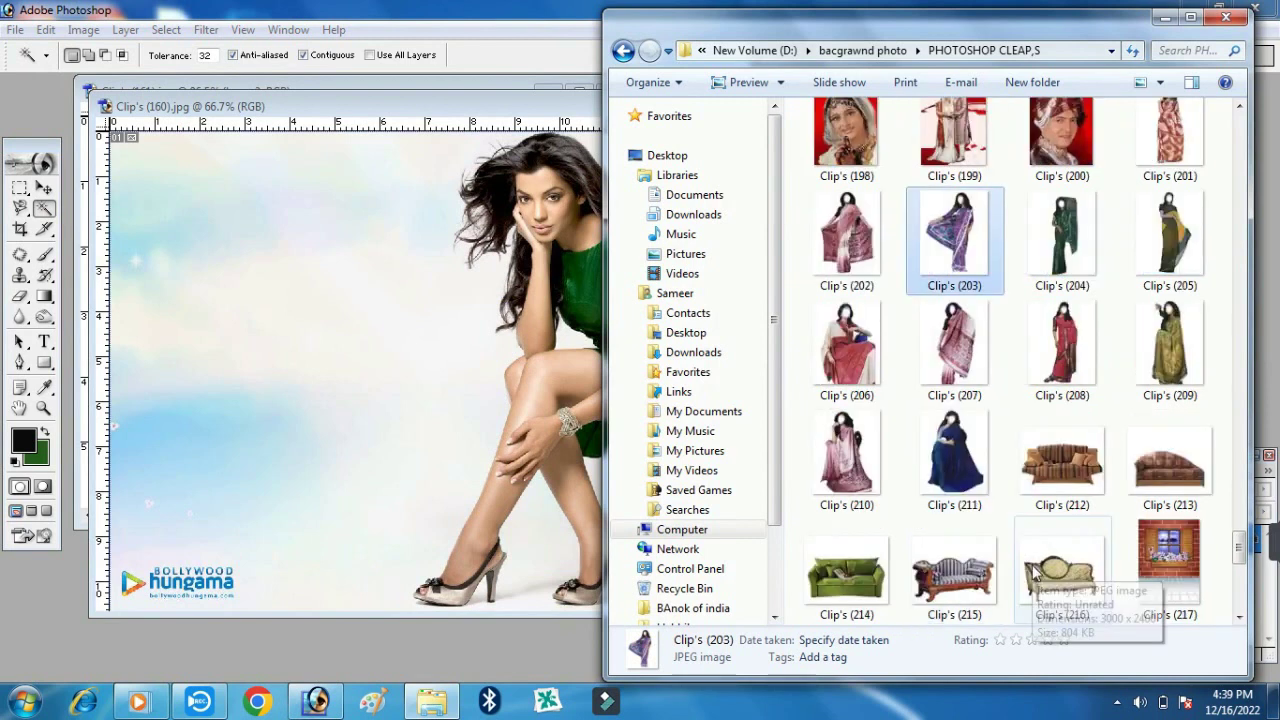
click(862, 365)
drag(862, 365, 437, 394)
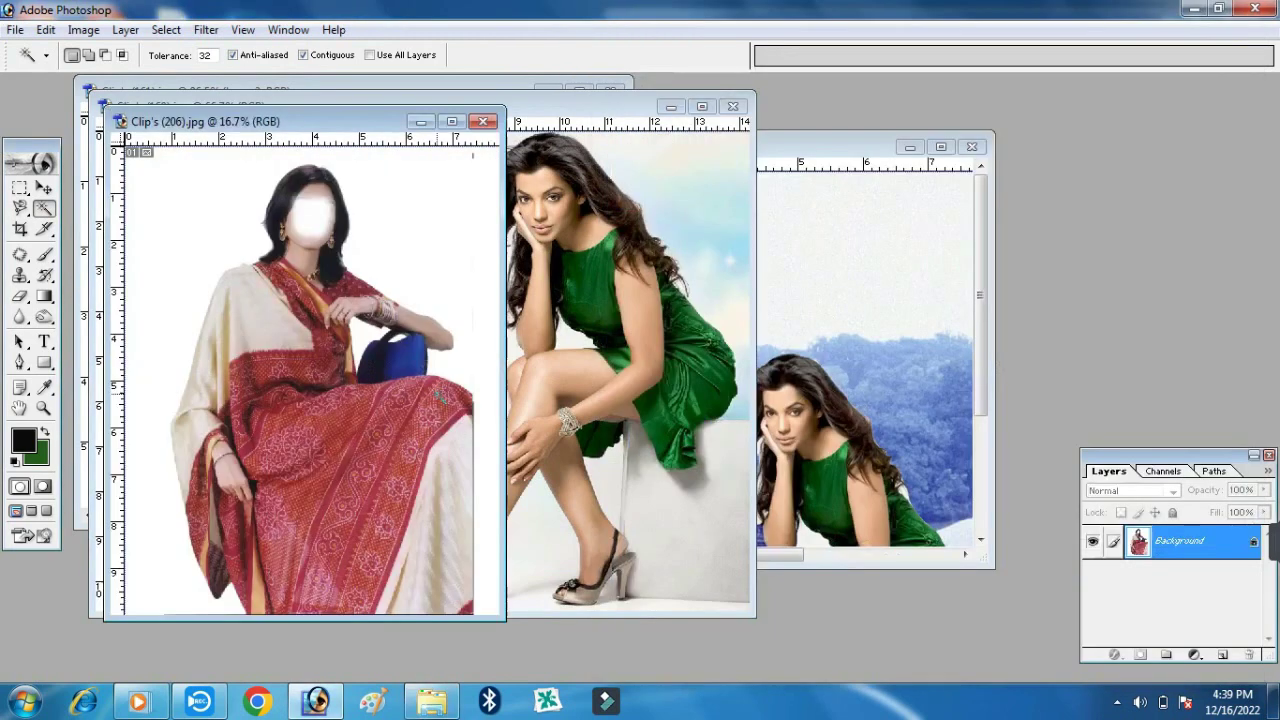
click(432, 701)
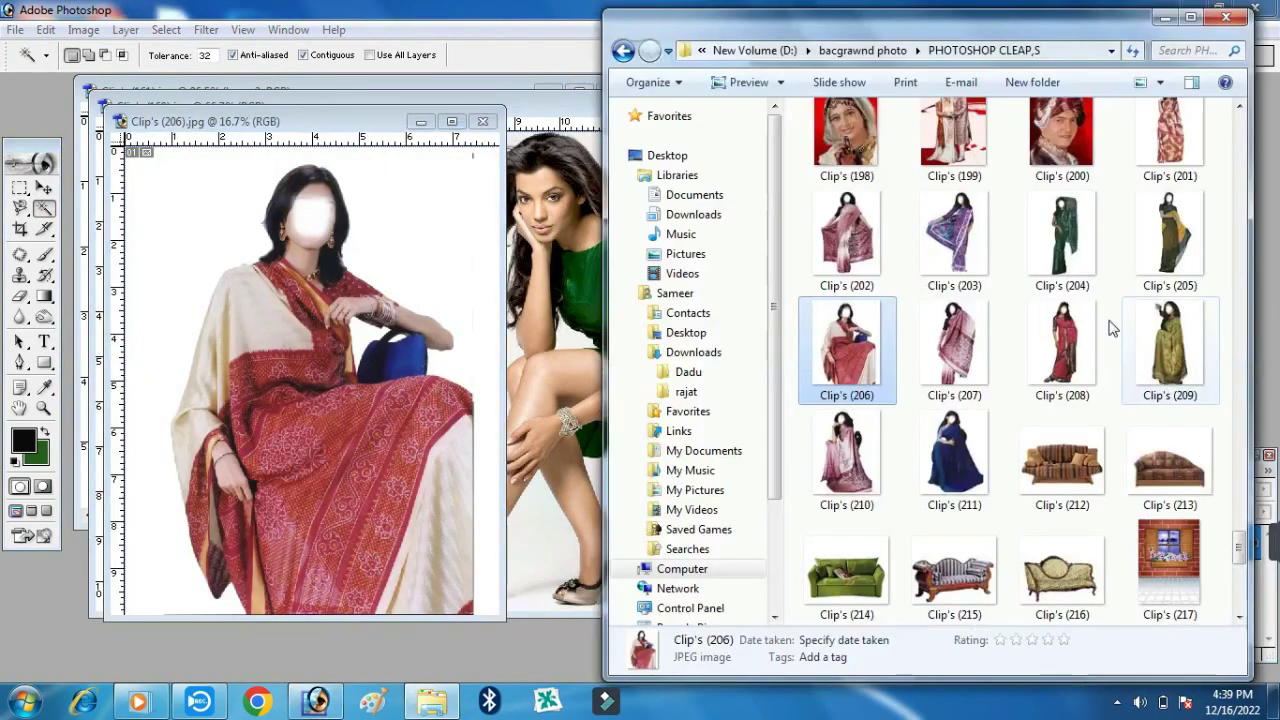
key(Right)
key(Right)
Bring the saree woman into Clip's (217) and scale her down to fit the room
drag(1168, 560, 300, 380)
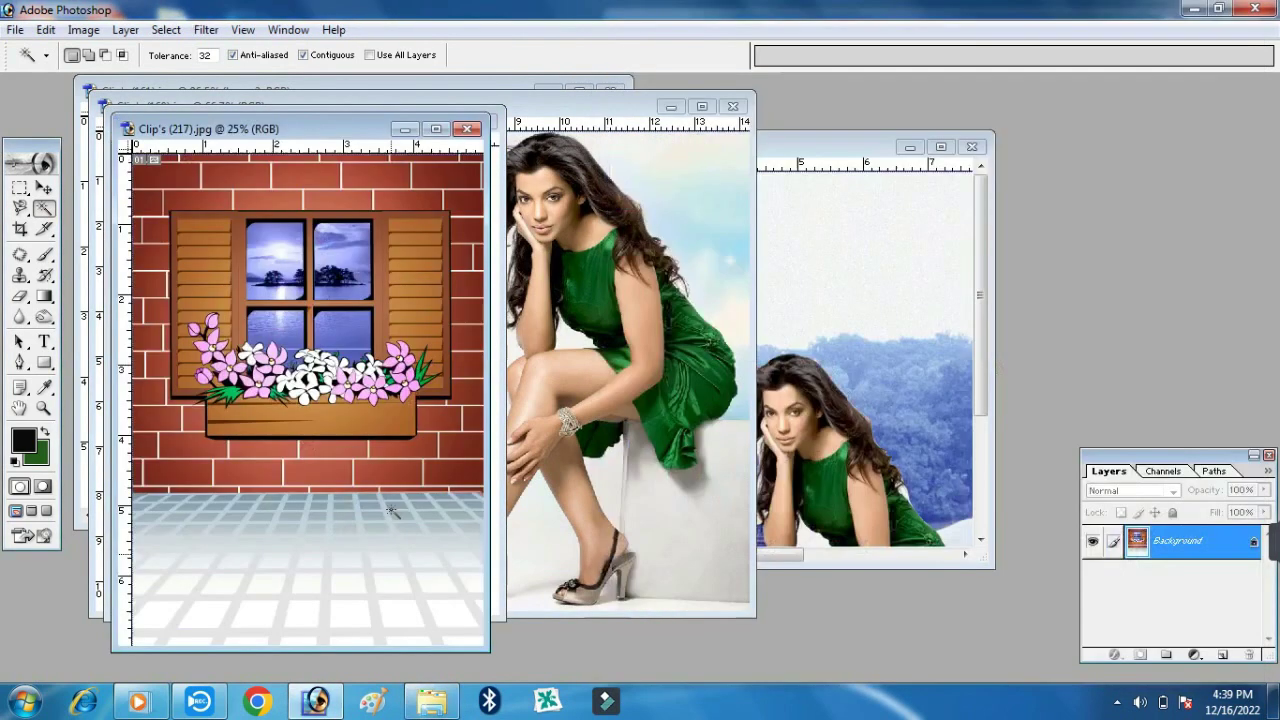
drag(250, 121, 600, 121)
drag(652, 380, 660, 380)
key(ctrl+t)
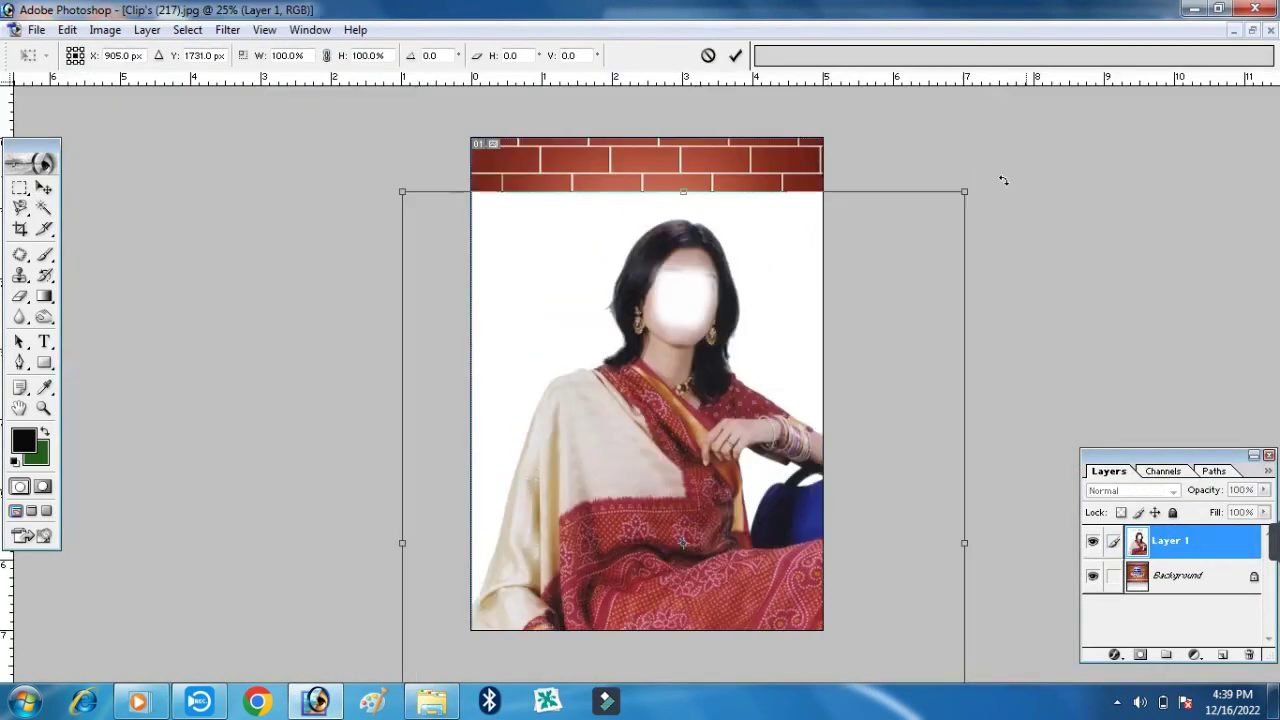
drag(963, 186, 717, 188)
key(Return)
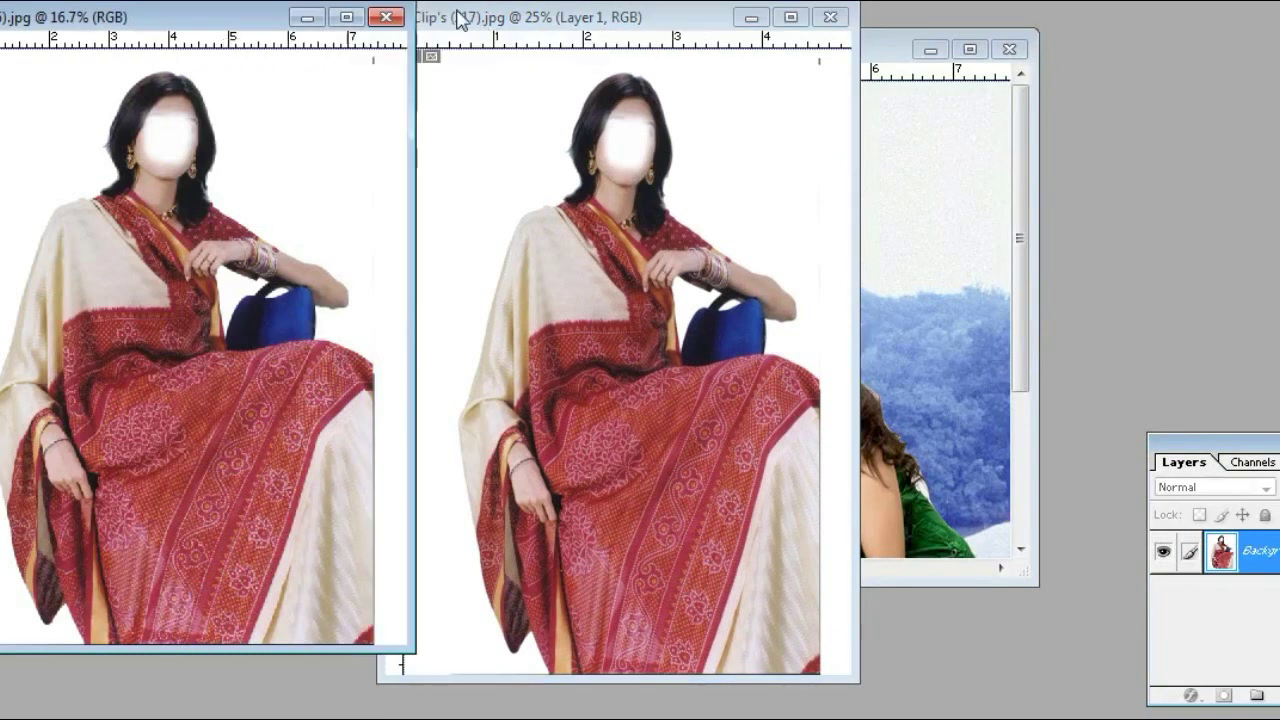
click(392, 17)
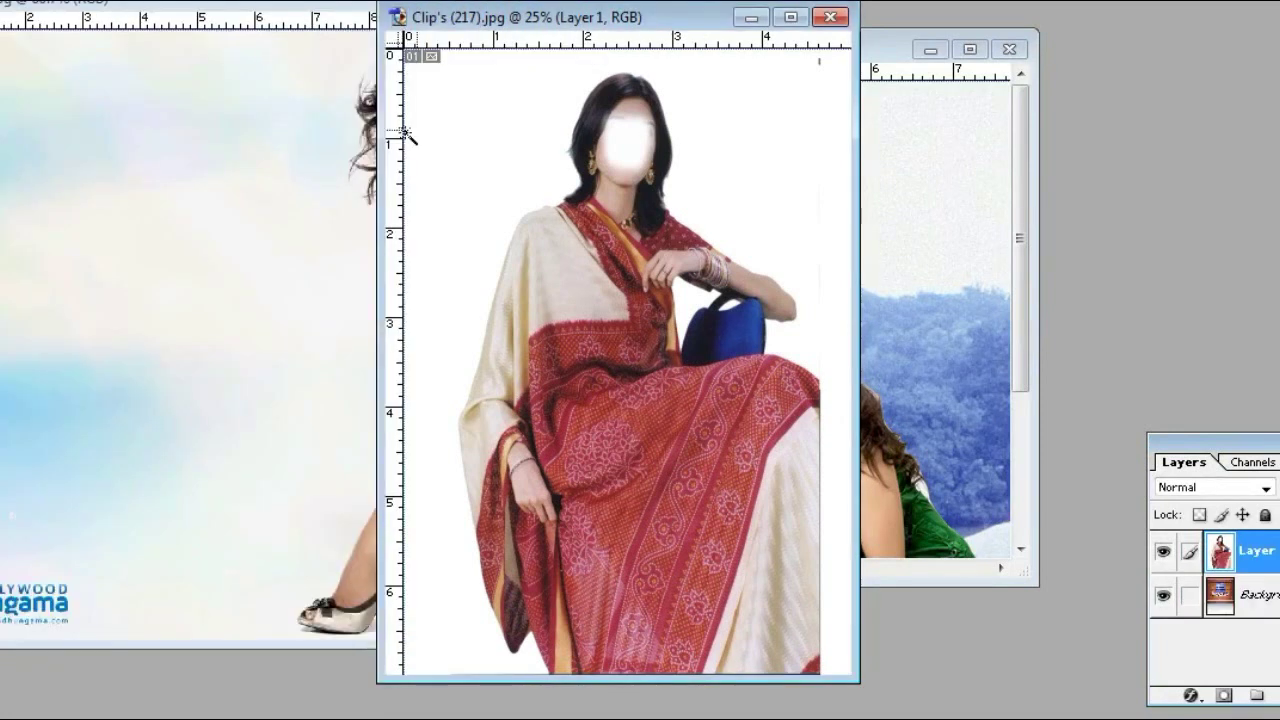
Delete the white background around the woman, including the patch between arm and chair
click(445, 137)
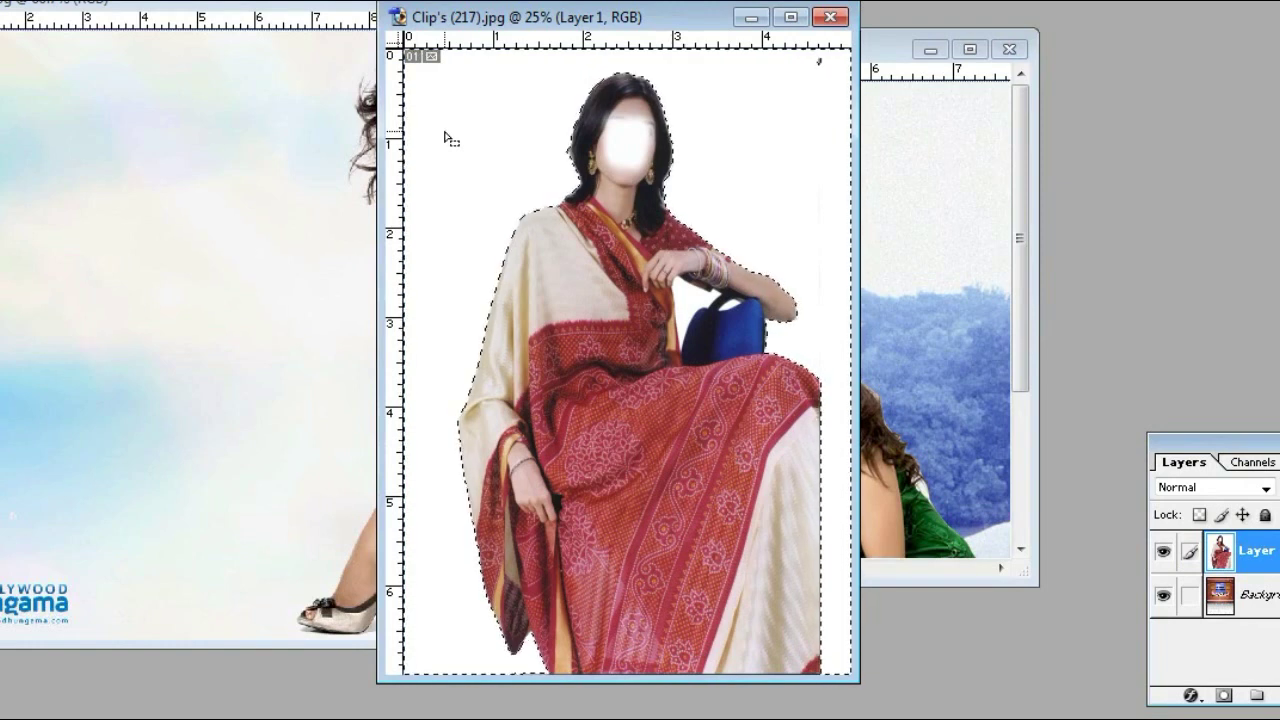
key(Delete)
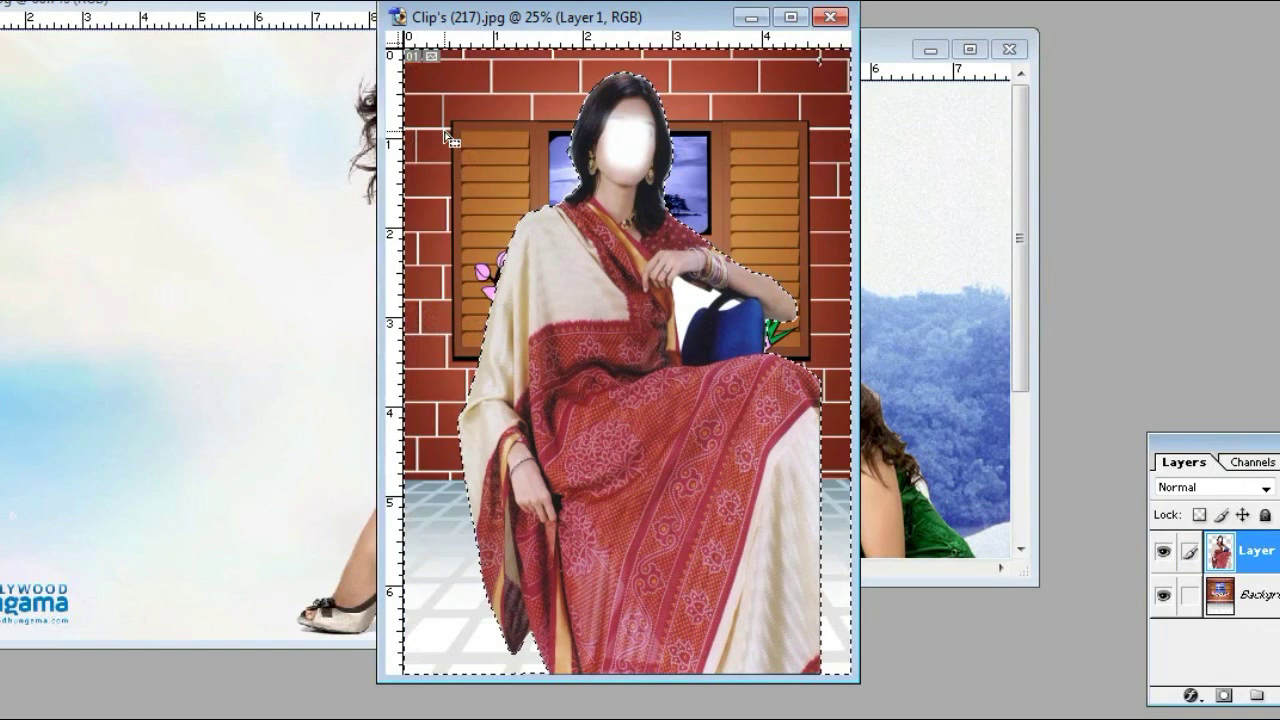
key(ctrl+d)
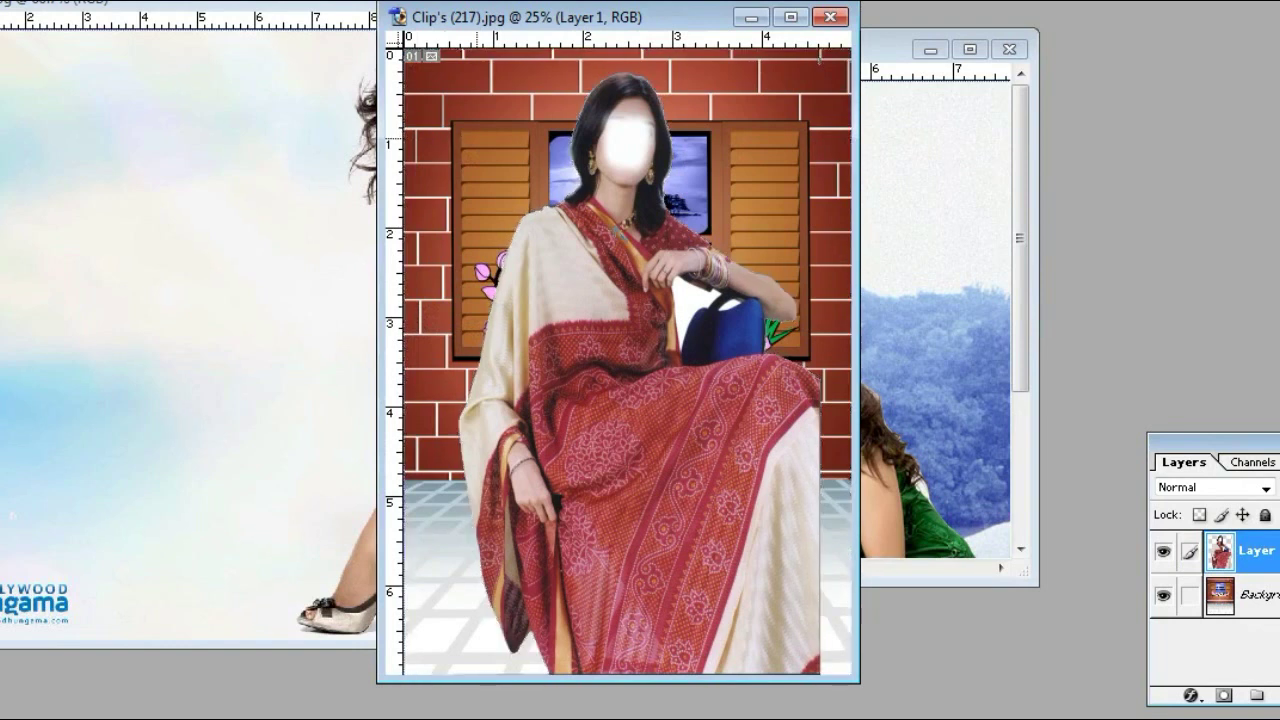
key(v)
click(683, 313)
key(Delete)
key(w)
key(v)
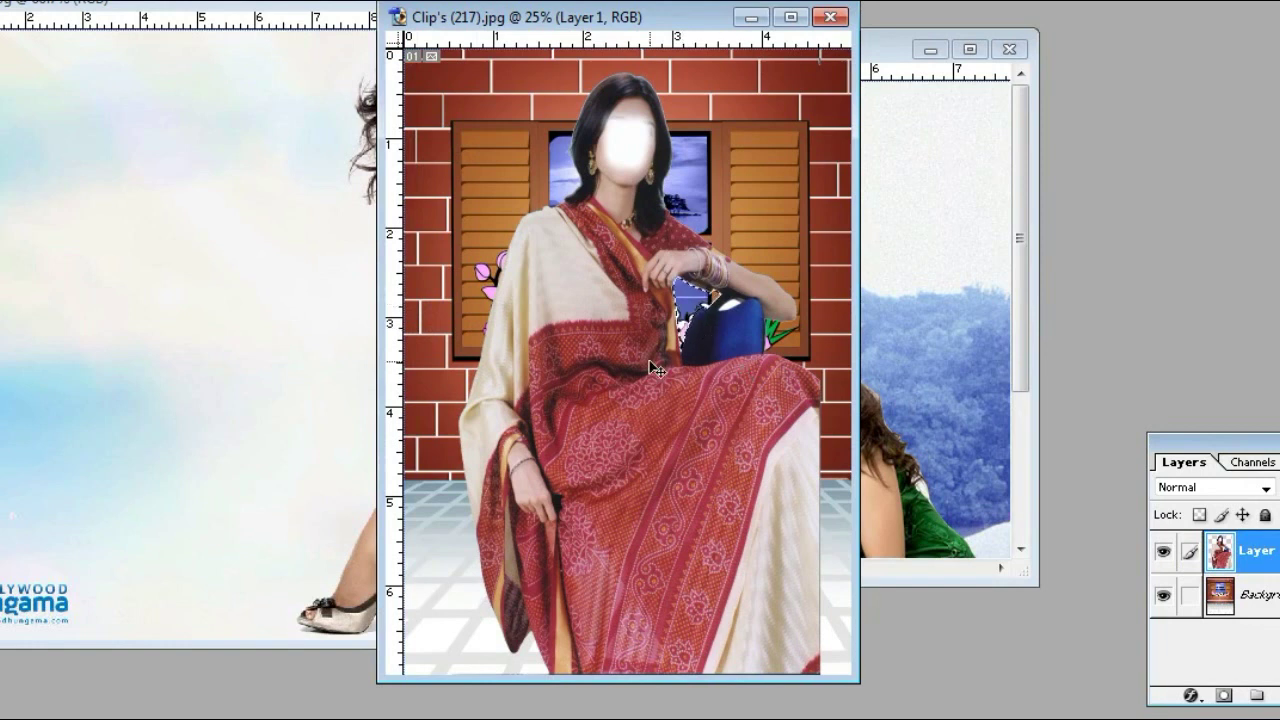
key(ctrl+d)
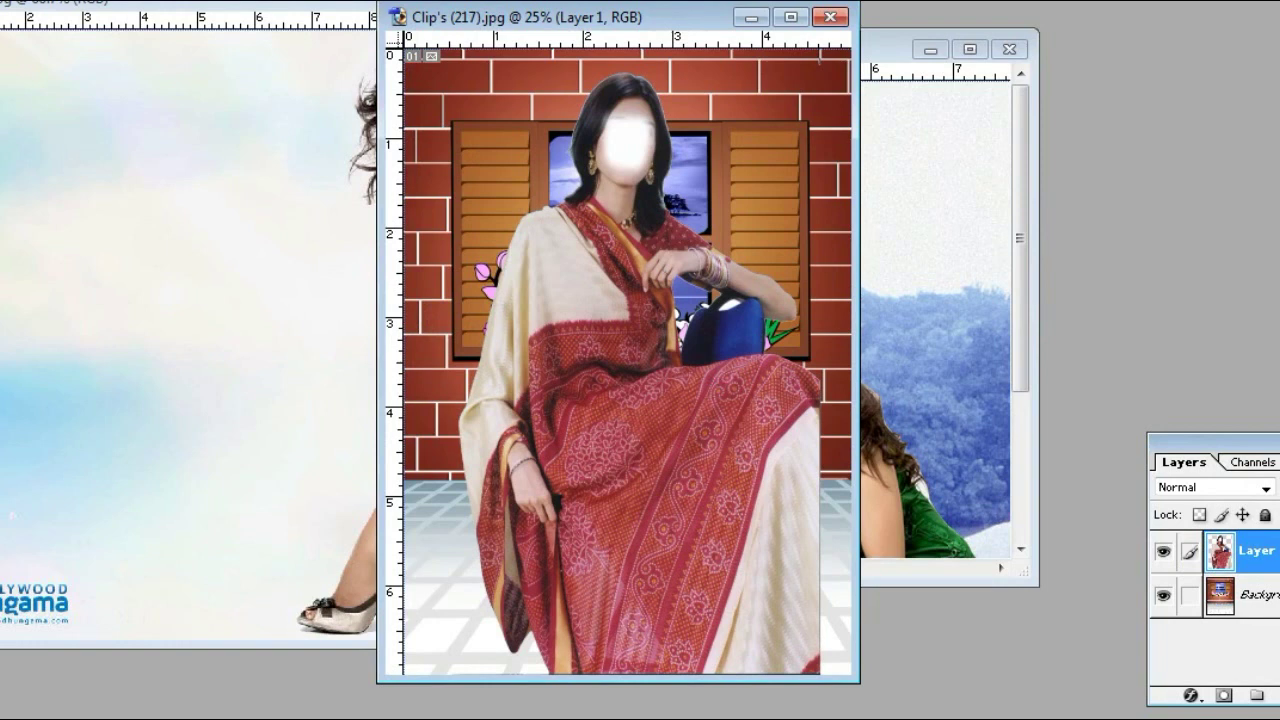
Position the woman in front of the window, then close the finished room image
mouse_move(583, 372)
mouse_down()
mouse_move(558, 330)
mouse_move(588, 349)
mouse_move(537, 370)
mouse_move(550, 360)
mouse_up()
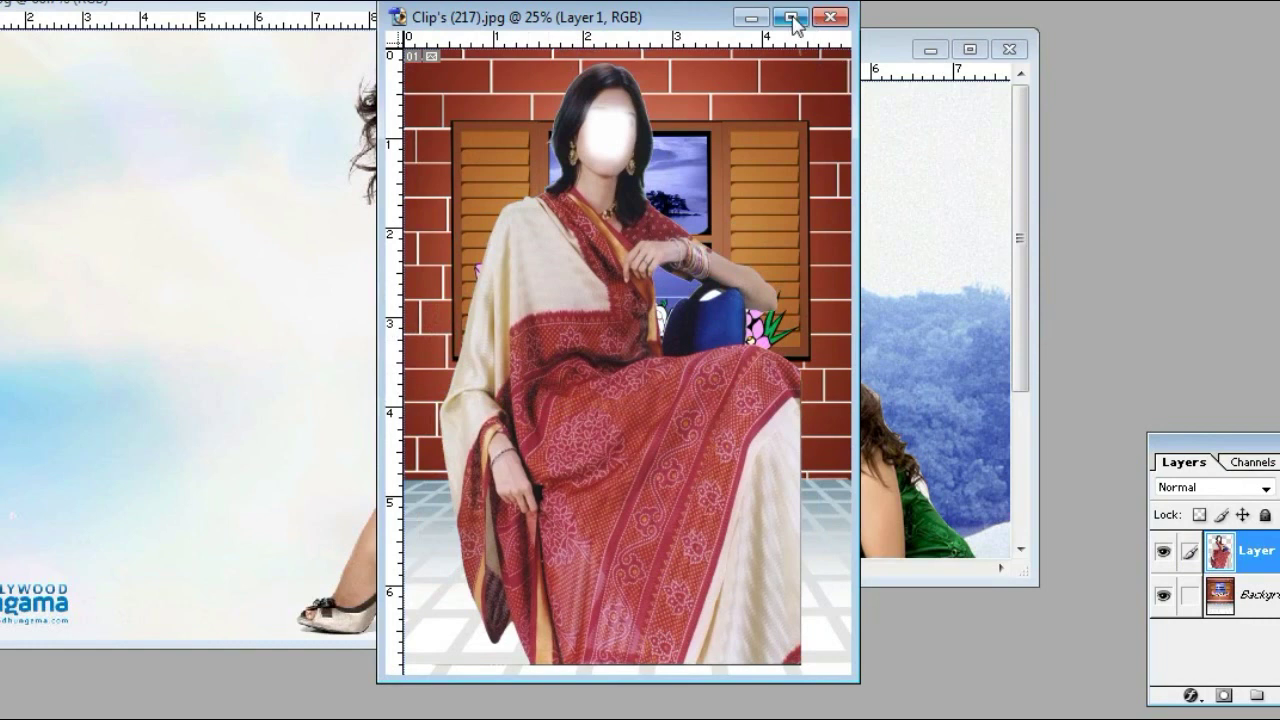
click(791, 18)
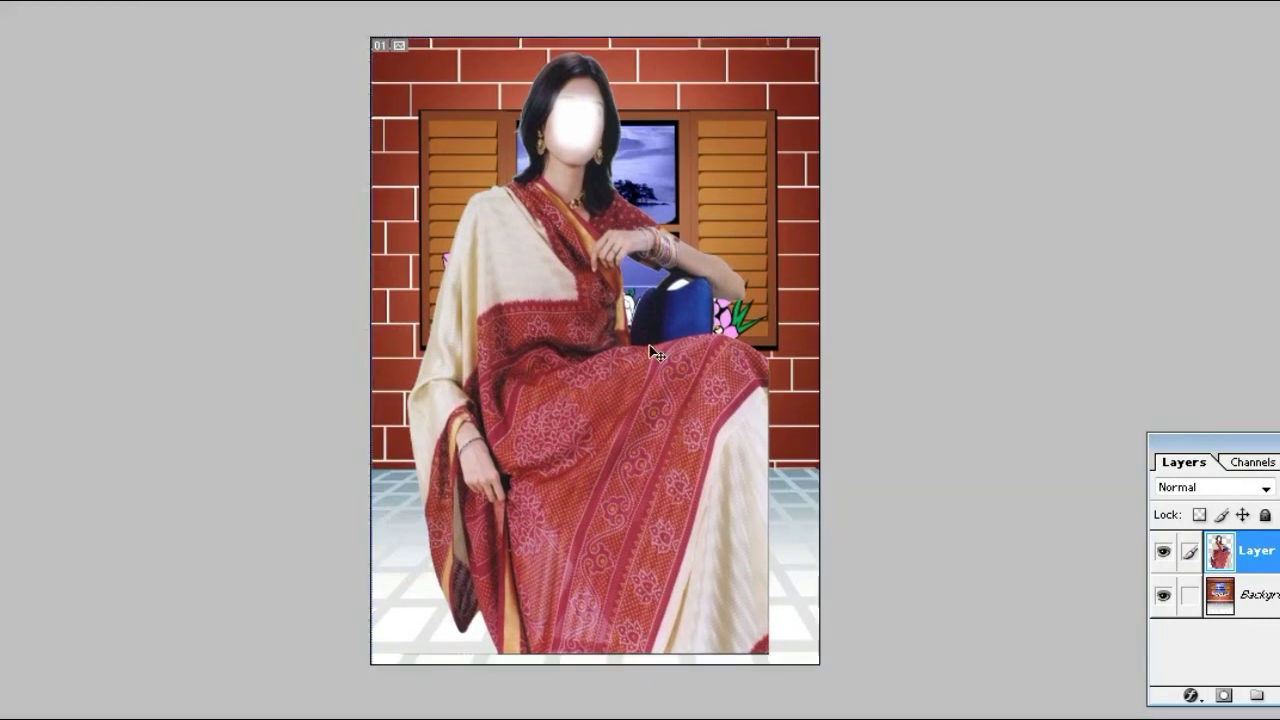
key(shift+Right)
key(shift+Right)
key(shift+Right)
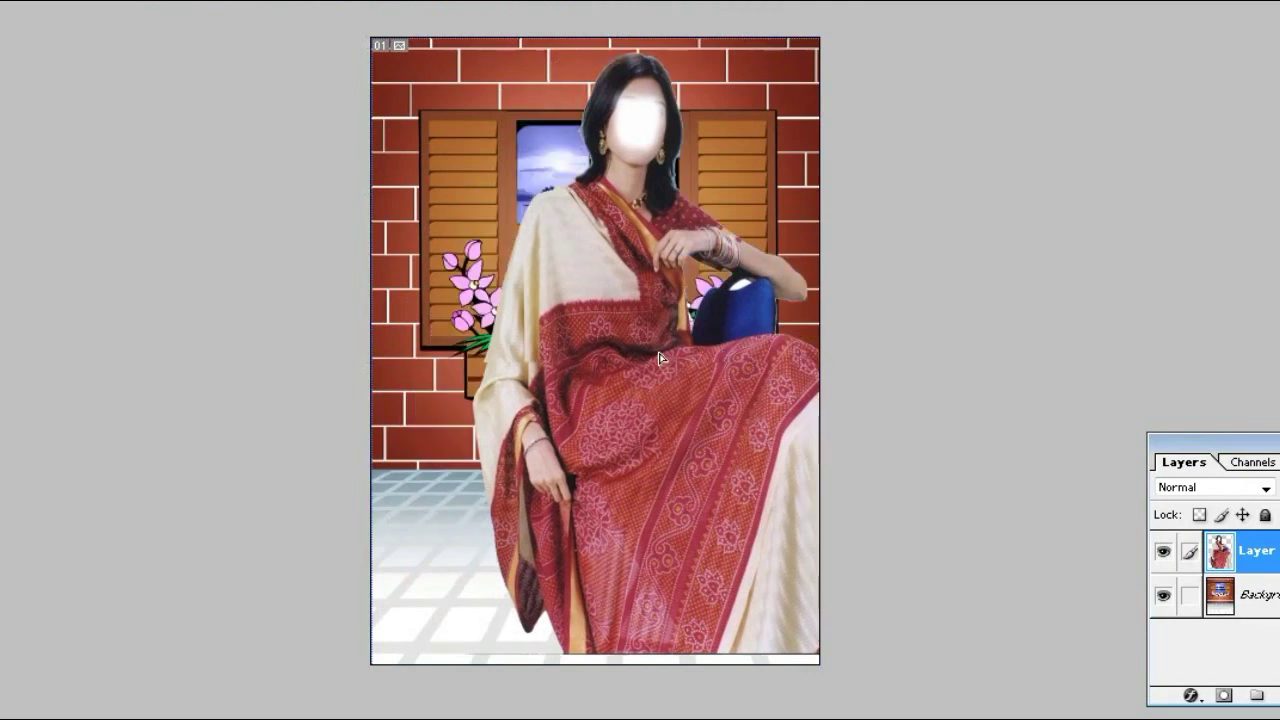
key(shift+Left)
key(shift+Left)
key(shift+Left)
key(shift+Down)
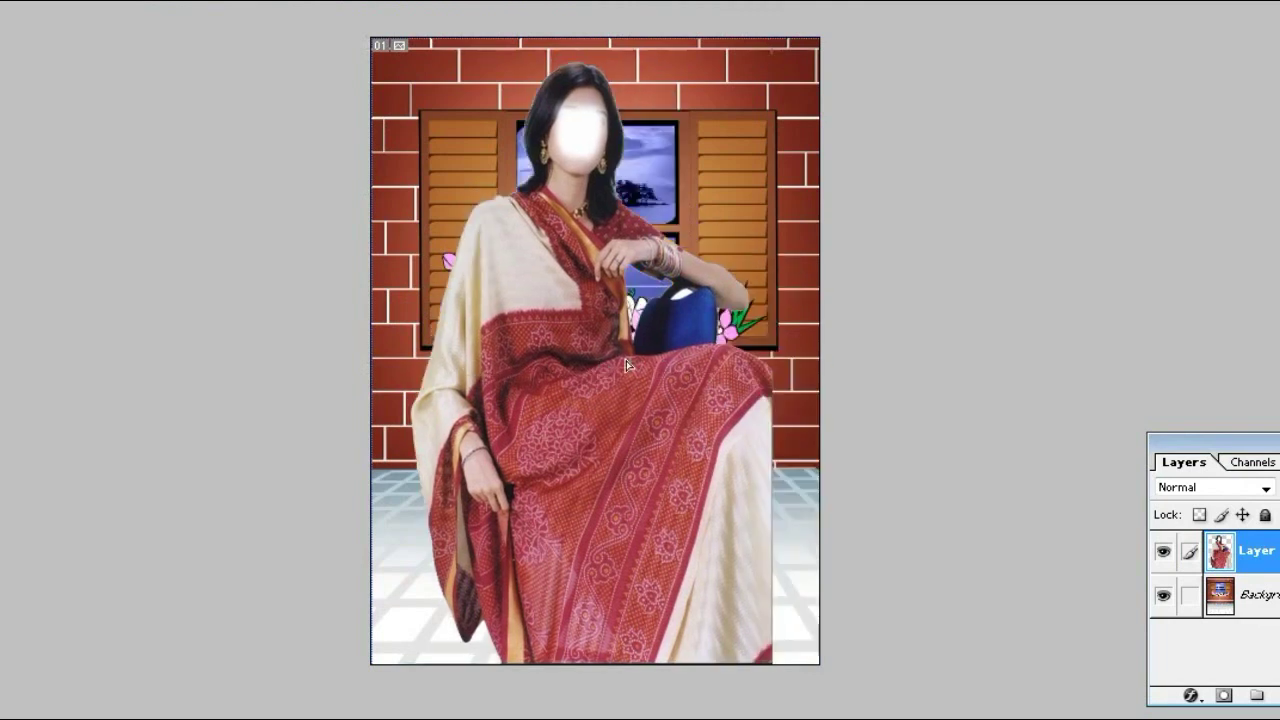
key(Left)
key(Left)
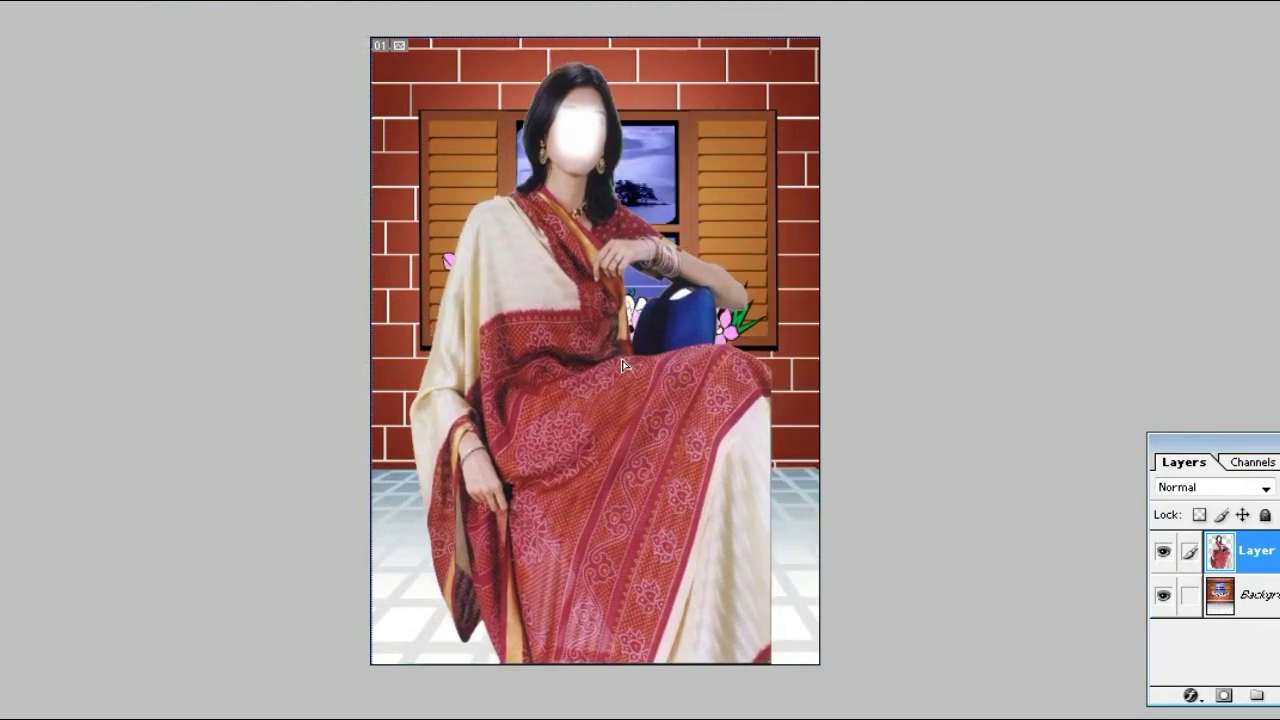
key(Left)
key(Left)
key(Left)
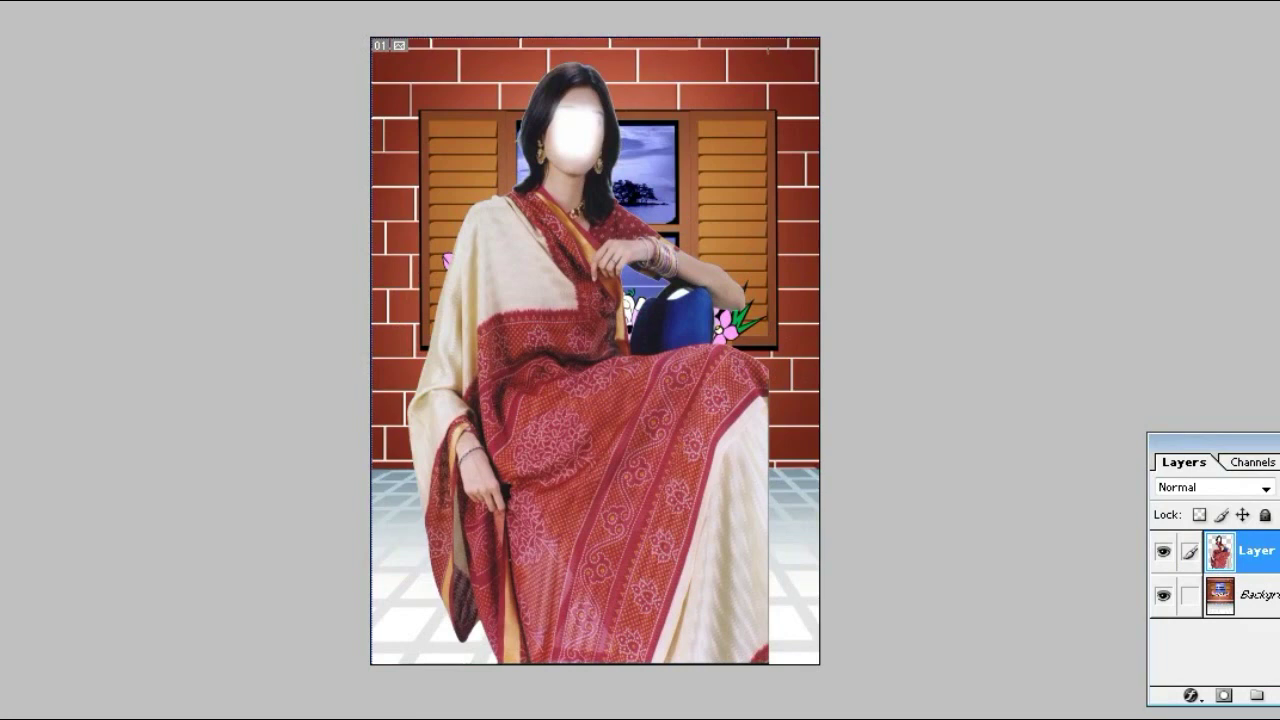
key(ctrl+w)
Open Clip's (152) and draw a trial crop box around the woman's full figure
click(620, 212)
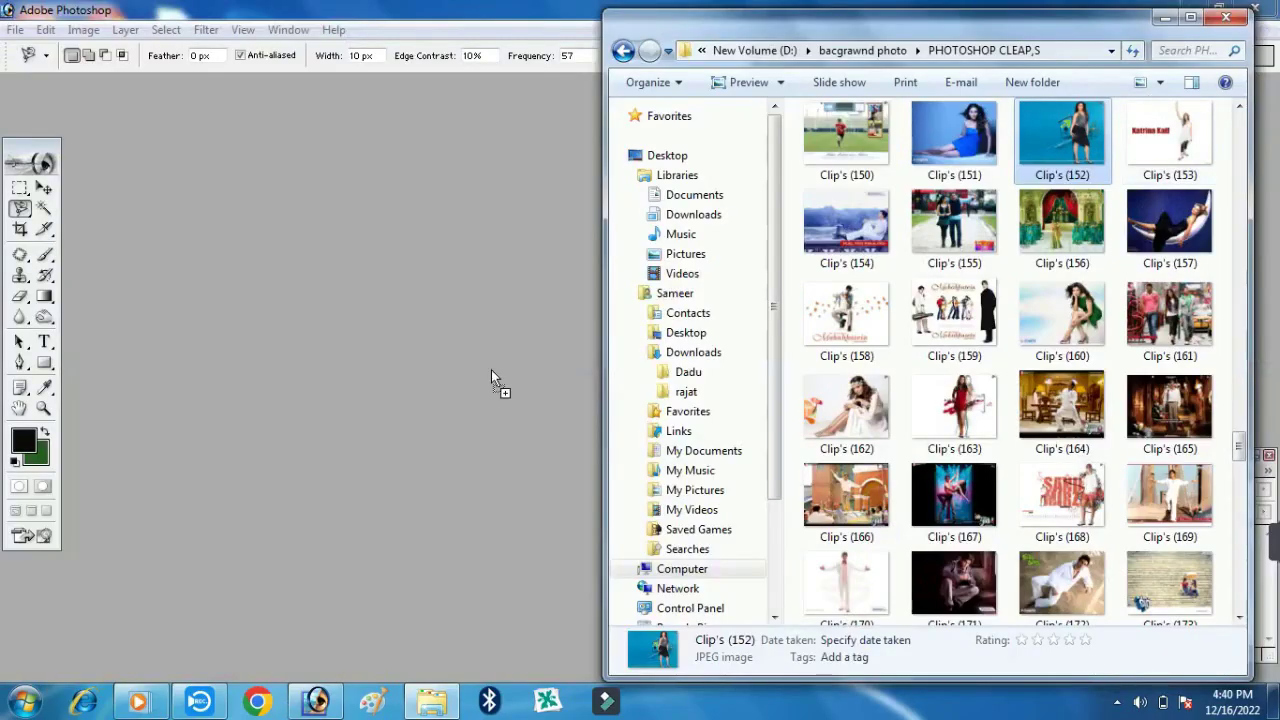
drag(491, 369, 491, 369)
key(c)
drag(505, 117, 622, 235)
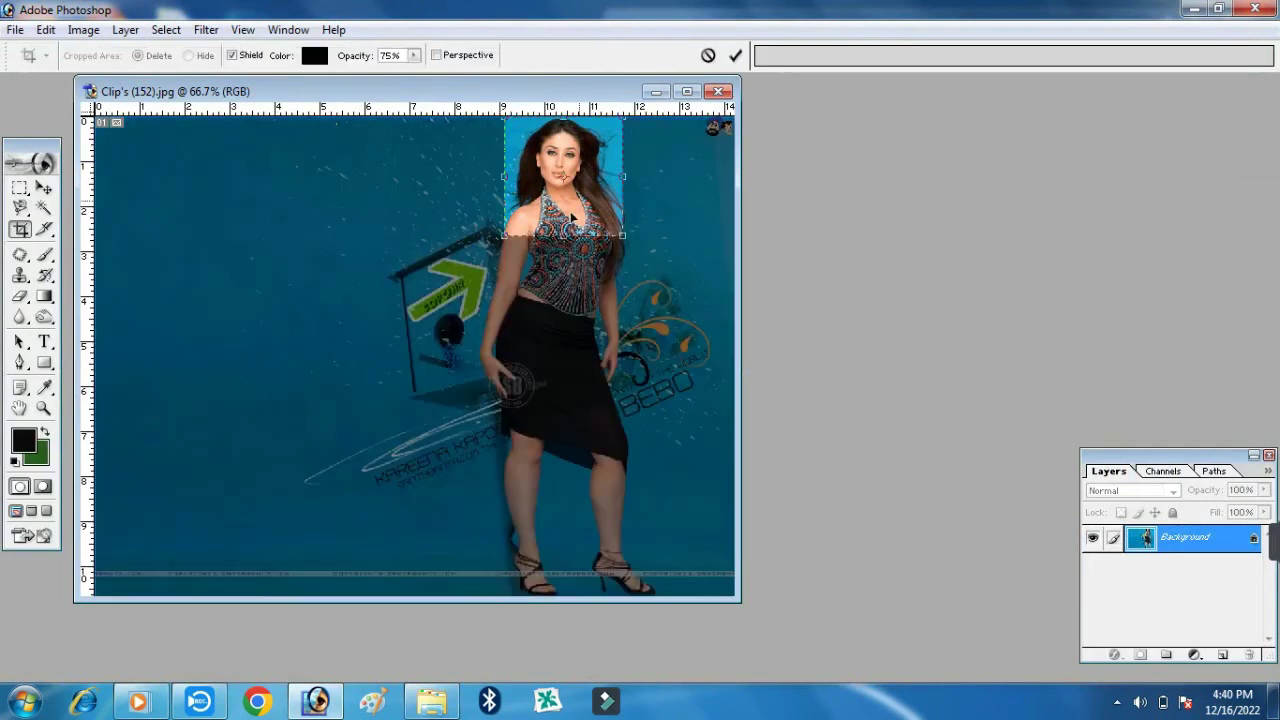
drag(505, 235, 471, 422)
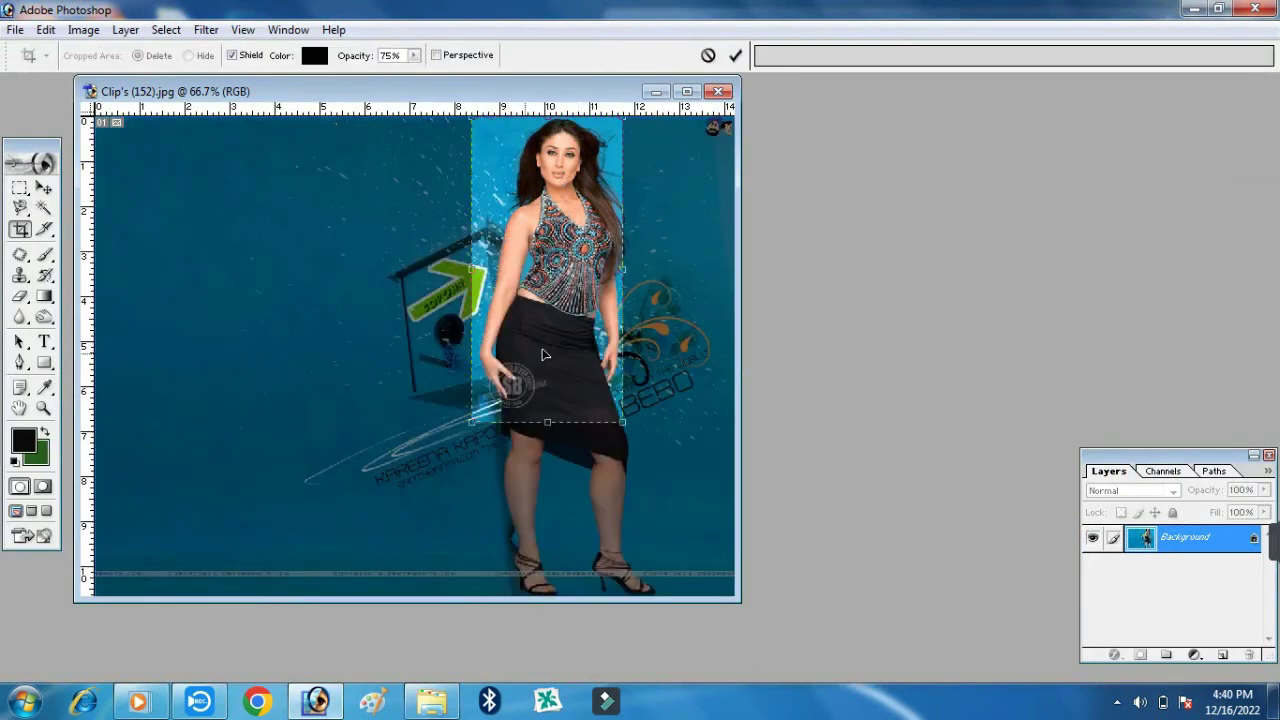
drag(622, 422, 712, 490)
drag(632, 396, 597, 396)
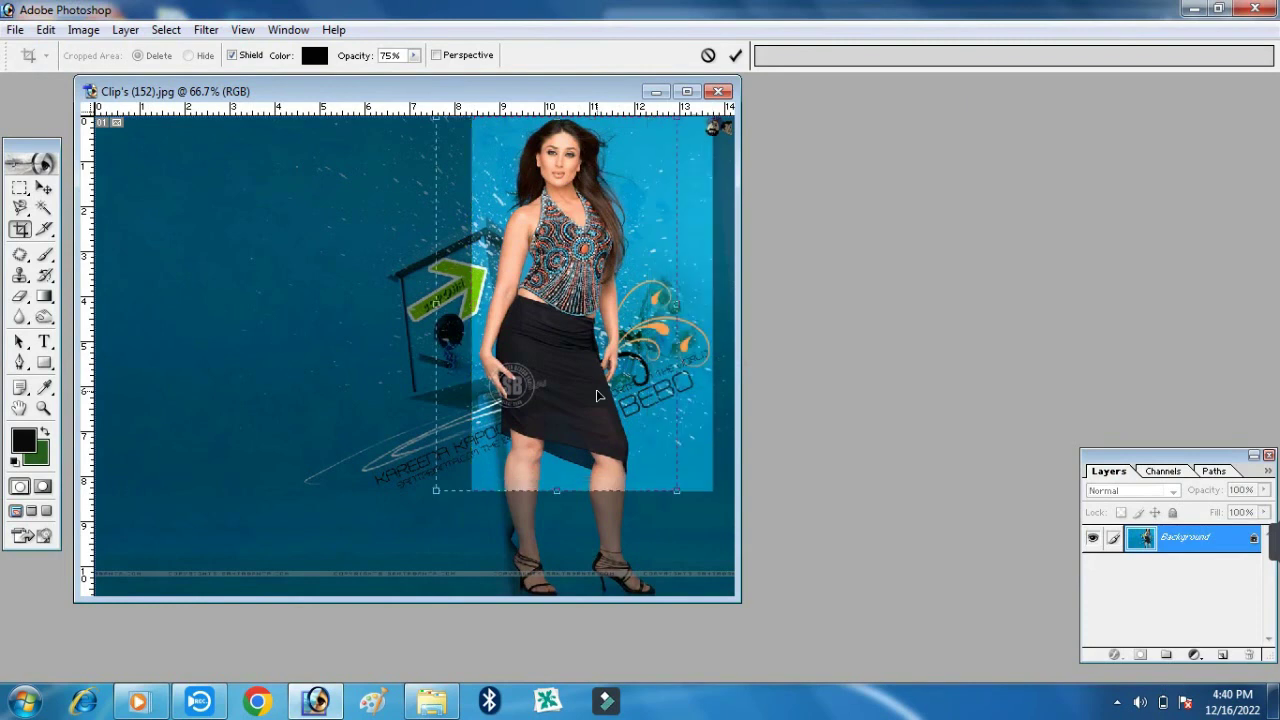
drag(436, 290, 214, 290)
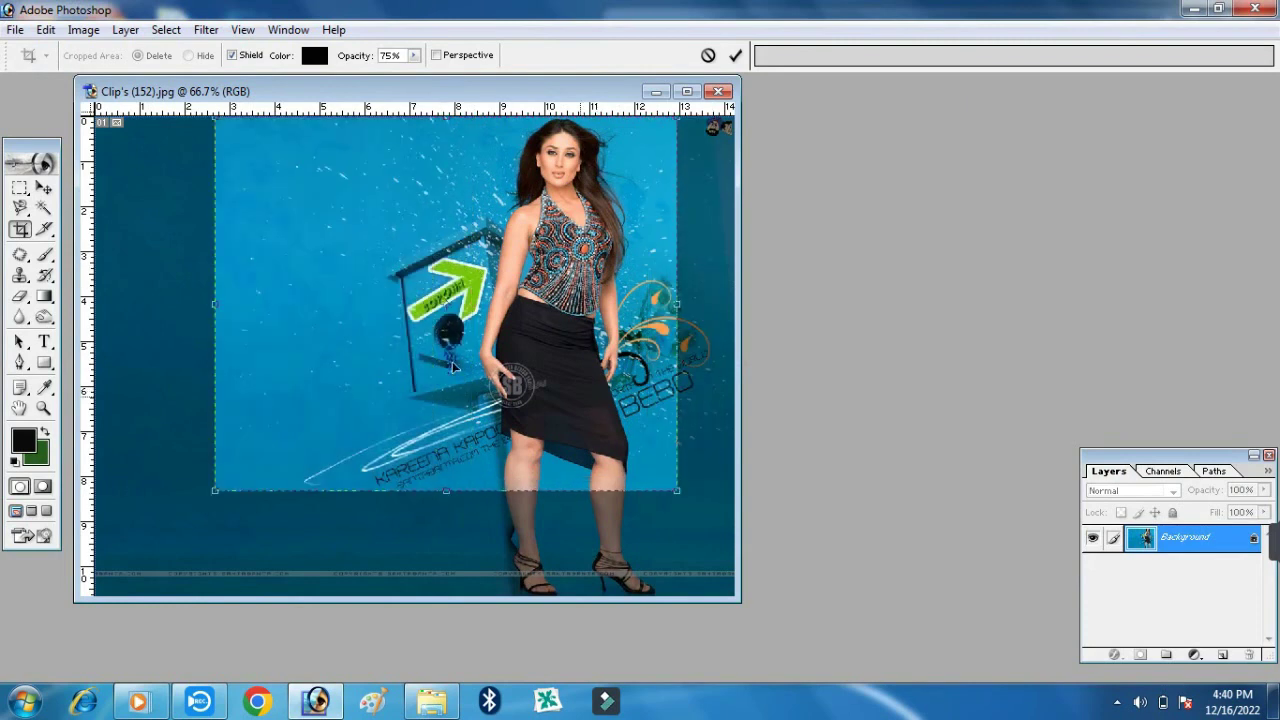
Crop the photo tightly around the woman's head and shoulders instead
key(Escape)
drag(512, 117, 624, 256)
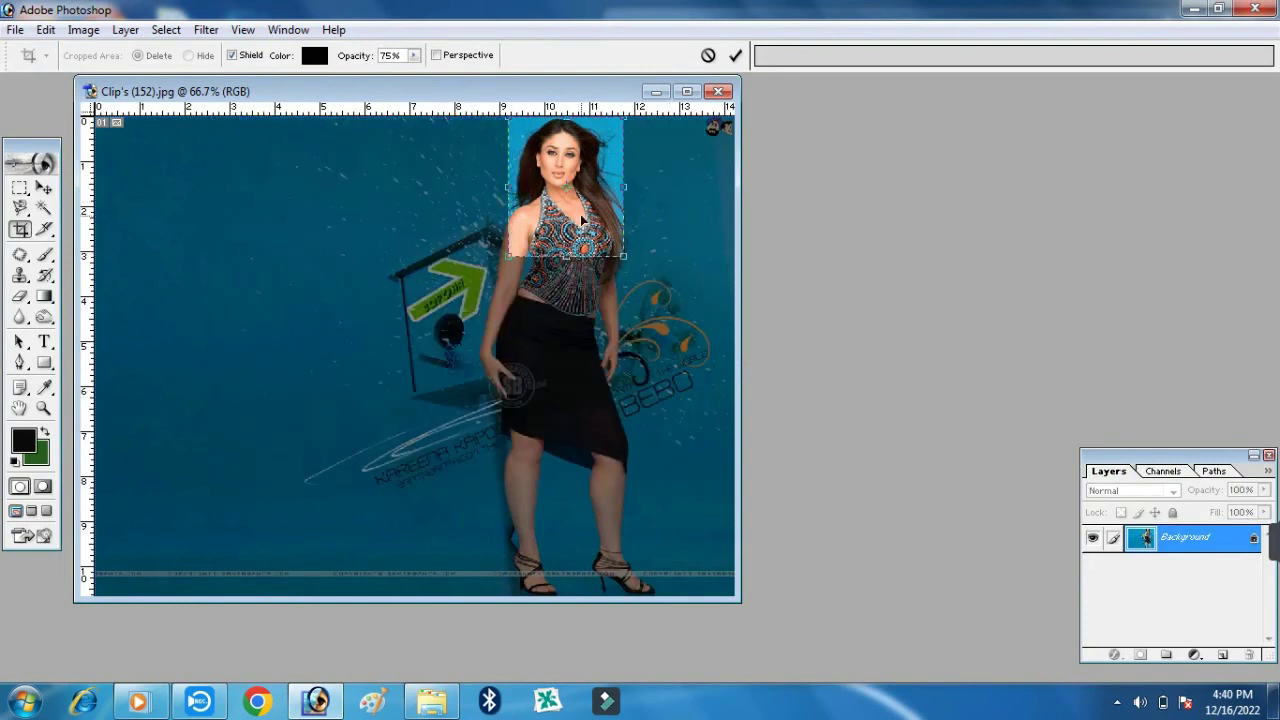
key(Return)
Mark a slice over the woman's face with the Slice tool
click(44, 229)
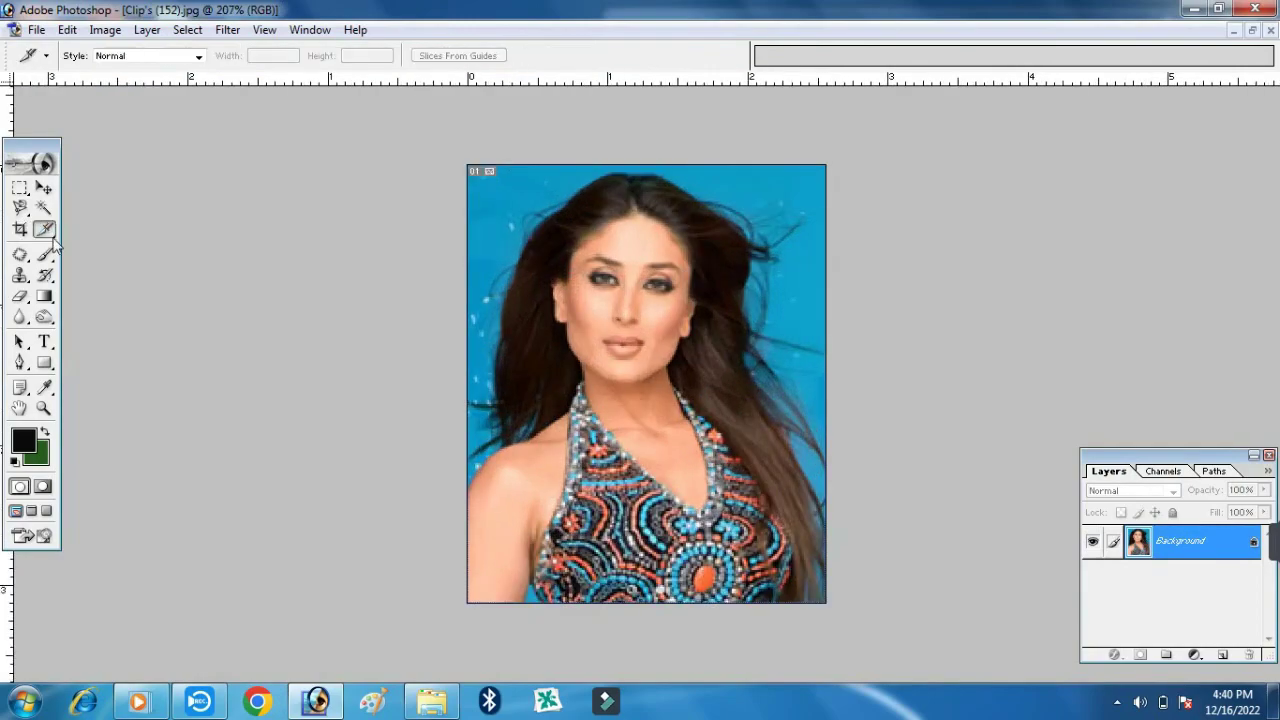
click(114, 226)
mouse_move(555, 213)
mouse_down()
mouse_move(478, 356)
mouse_move(680, 313)
mouse_up()
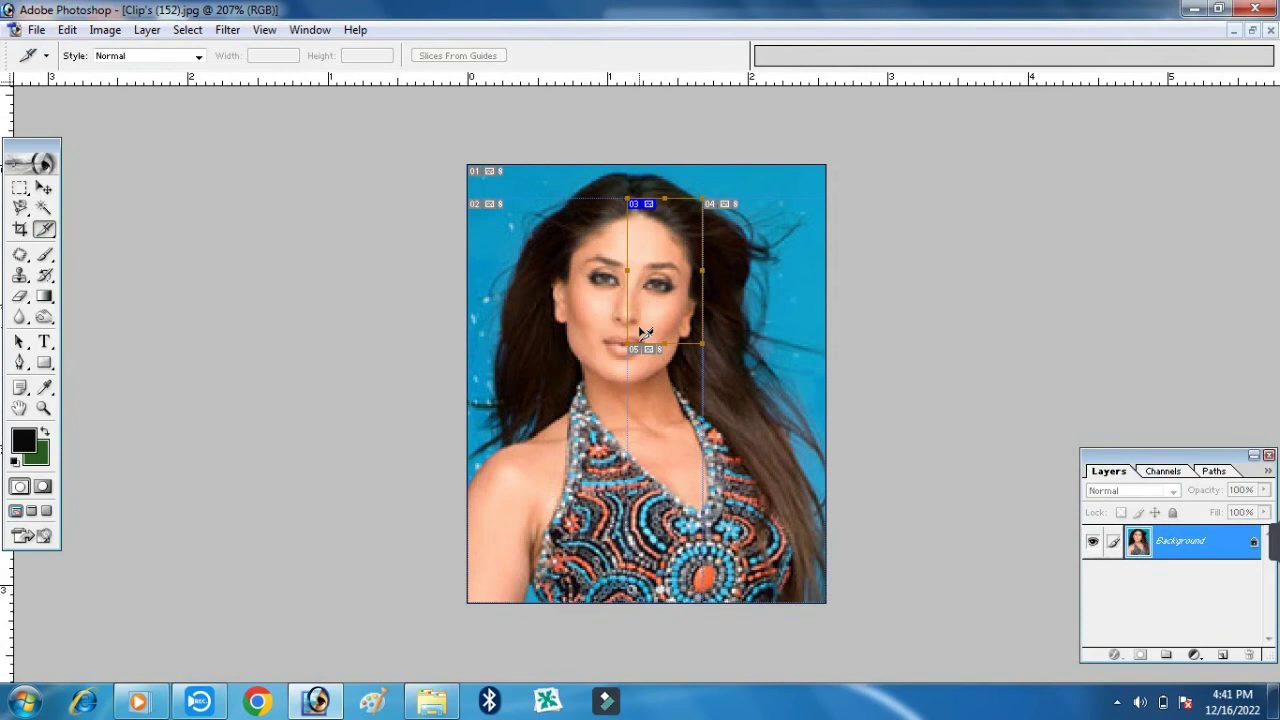
Close the cropped portrait without saving and open Clip's (159) maximized
key(j)
key(ctrl+w)
click(744, 290)
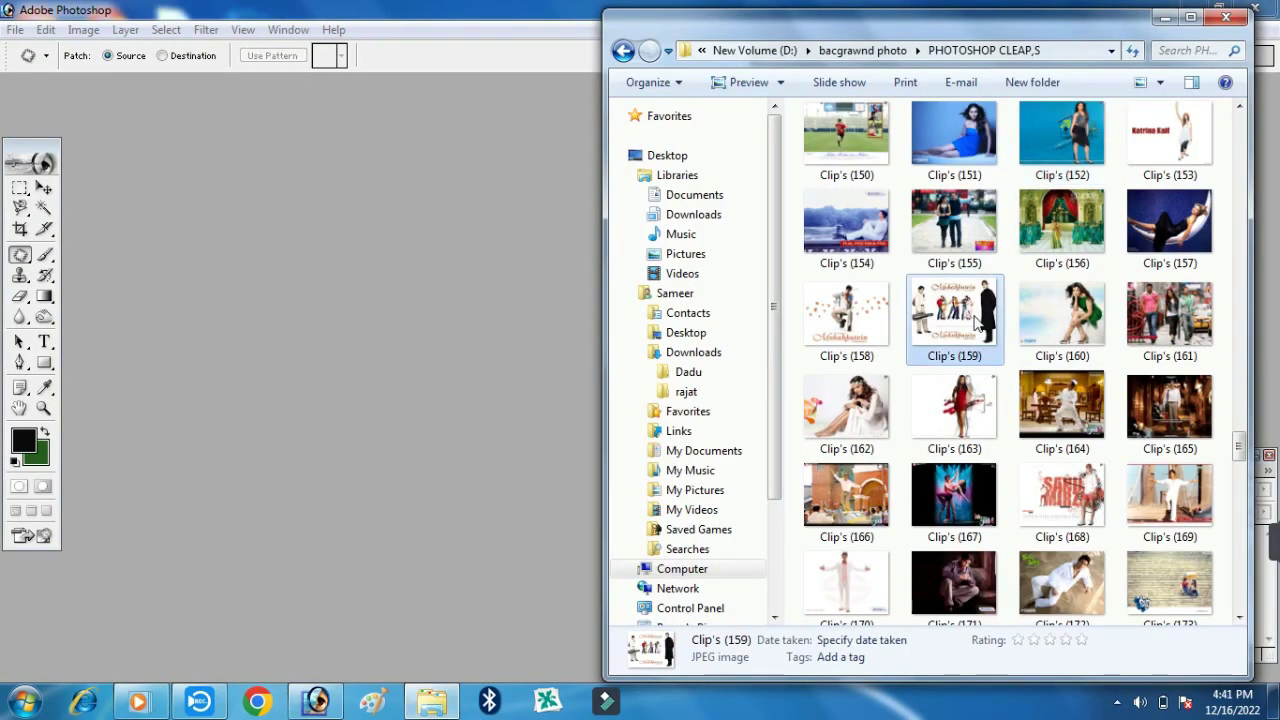
drag(965, 305, 432, 380)
click(672, 91)
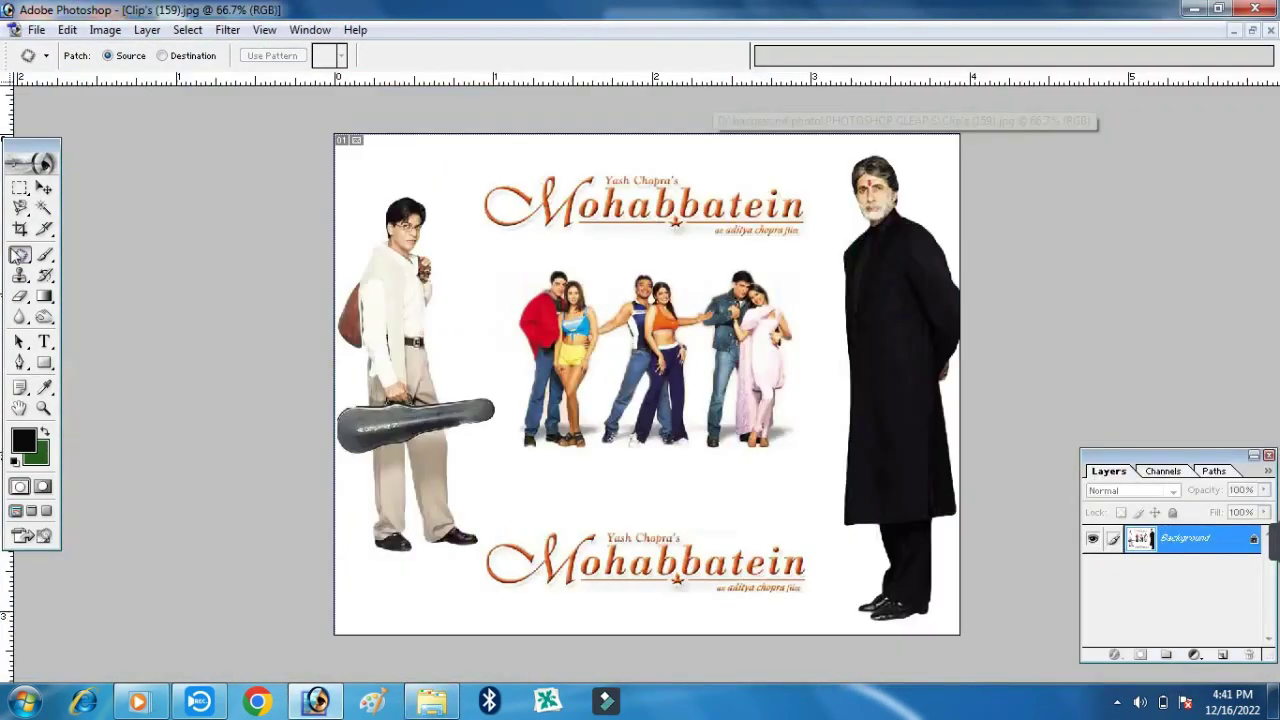
Patch away the couple on the left side of the group
alt+click(20, 255)
alt+click(20, 255)
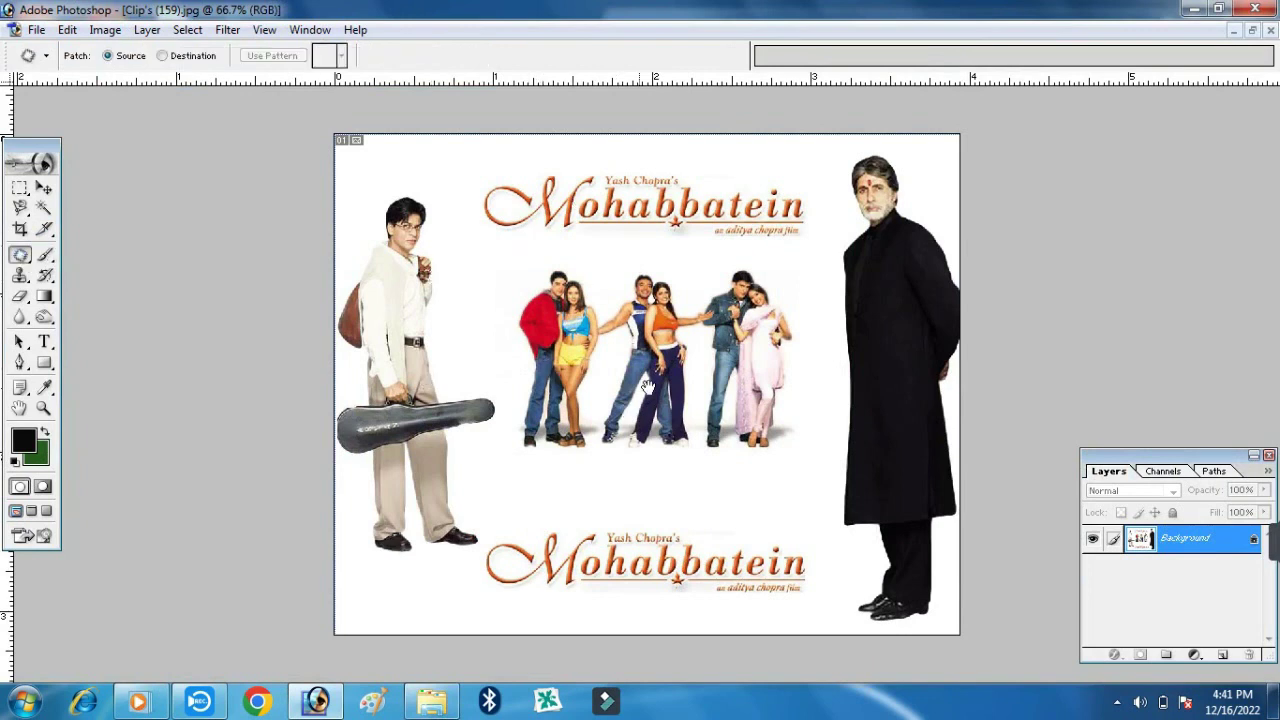
mouse_move(595, 291)
mouse_down()
mouse_move(596, 371)
mouse_move(605, 318)
mouse_move(492, 339)
mouse_move(494, 250)
mouse_up()
Patch away the leftover swirl and the lower Mohabbatein title
key(ctrl+d)
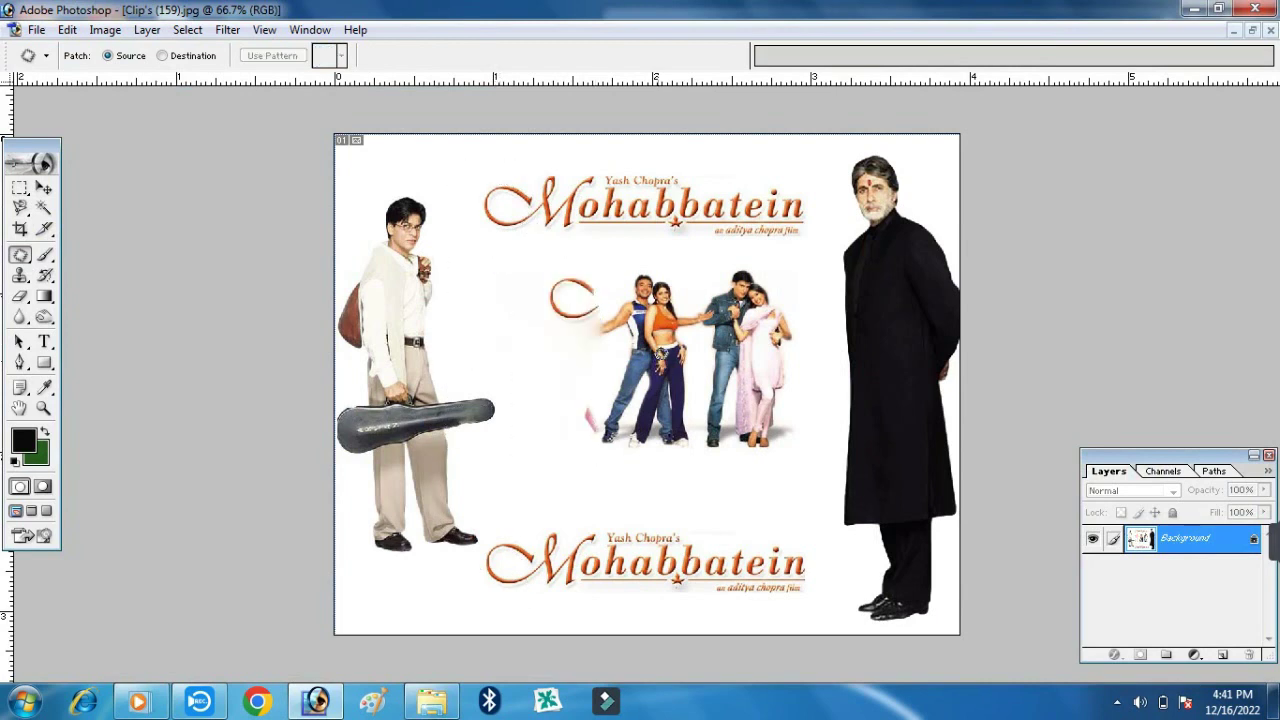
mouse_move(622, 272)
mouse_down()
mouse_move(552, 356)
mouse_move(567, 423)
mouse_move(558, 390)
mouse_up()
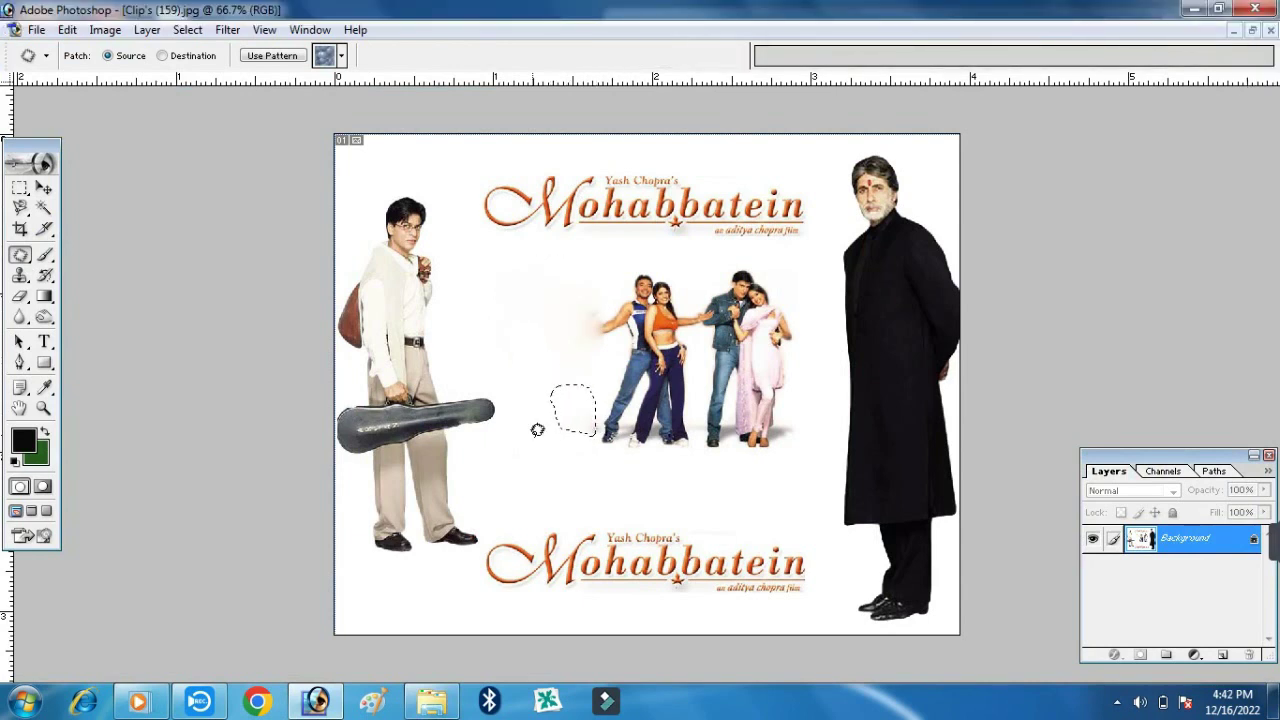
mouse_move(798, 535)
mouse_down()
mouse_move(518, 533)
mouse_move(768, 600)
mouse_move(826, 583)
mouse_up()
drag(699, 567, 704, 507)
drag(711, 600, 735, 588)
mouse_move(640, 593)
mouse_down()
mouse_move(650, 532)
mouse_move(700, 531)
mouse_up()
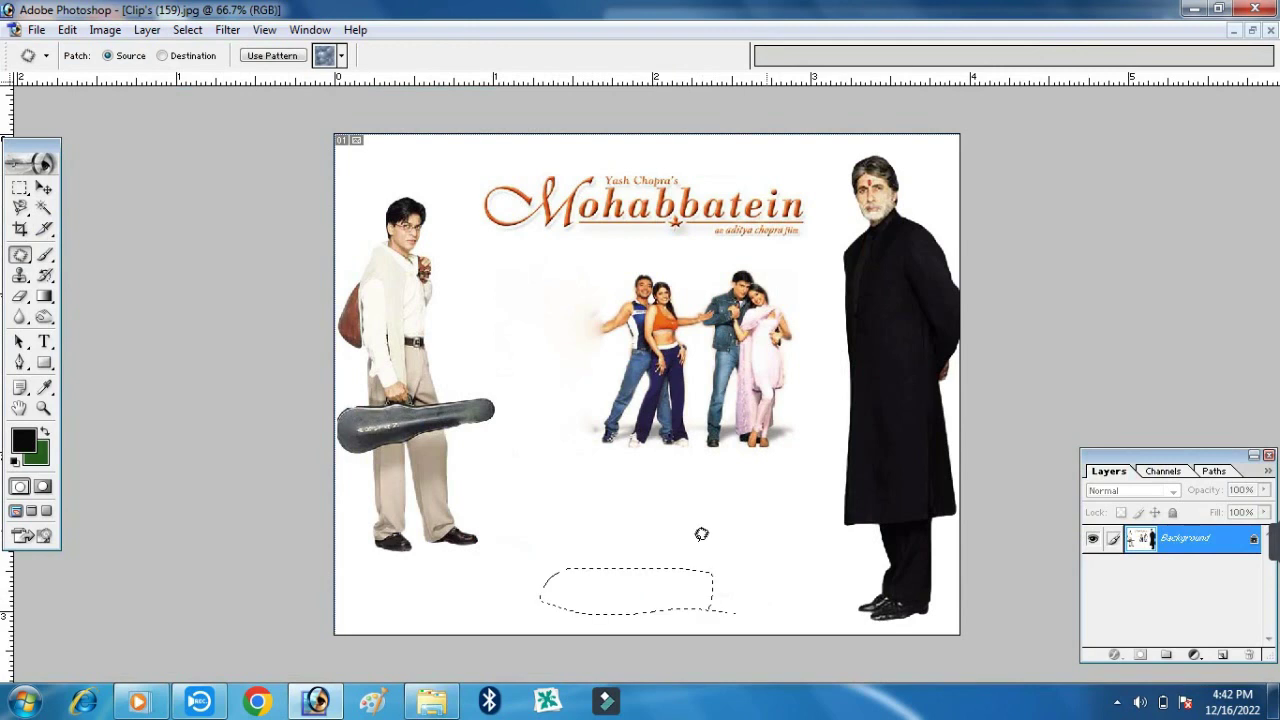
click(557, 531)
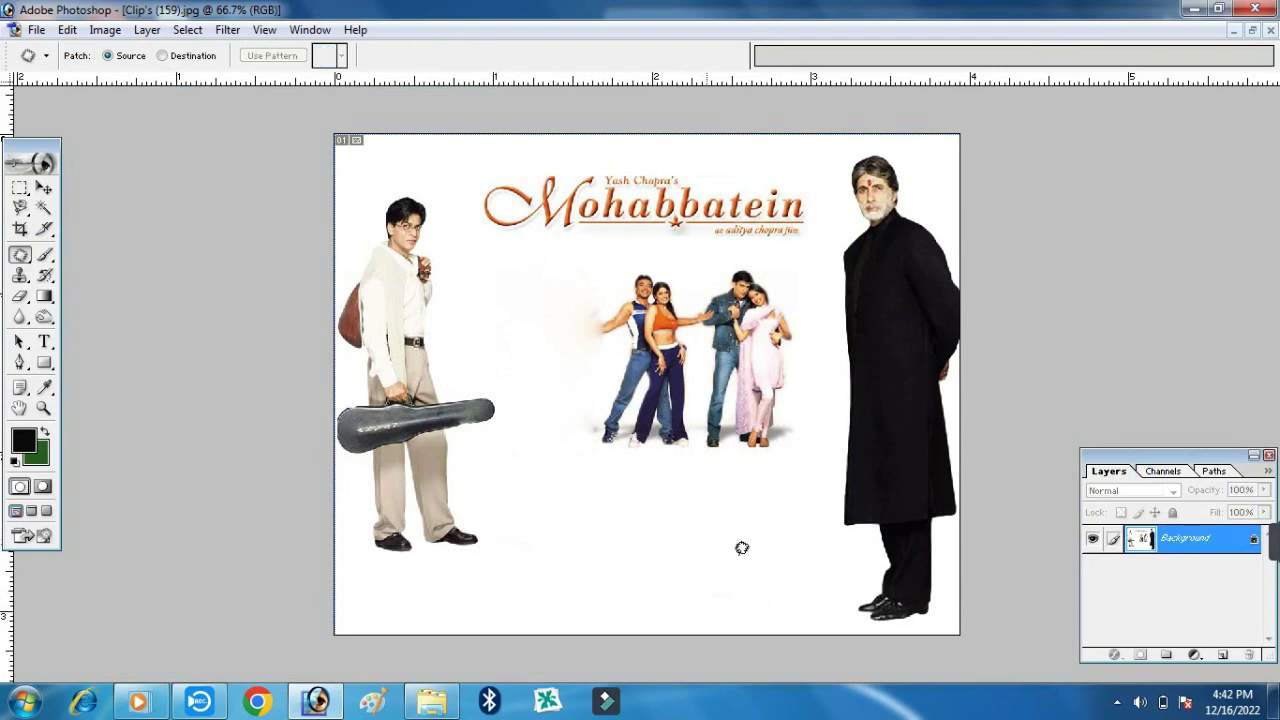
Copy the four people into the empty lower area, then revert the poster to original
drag(784, 461, 565, 488)
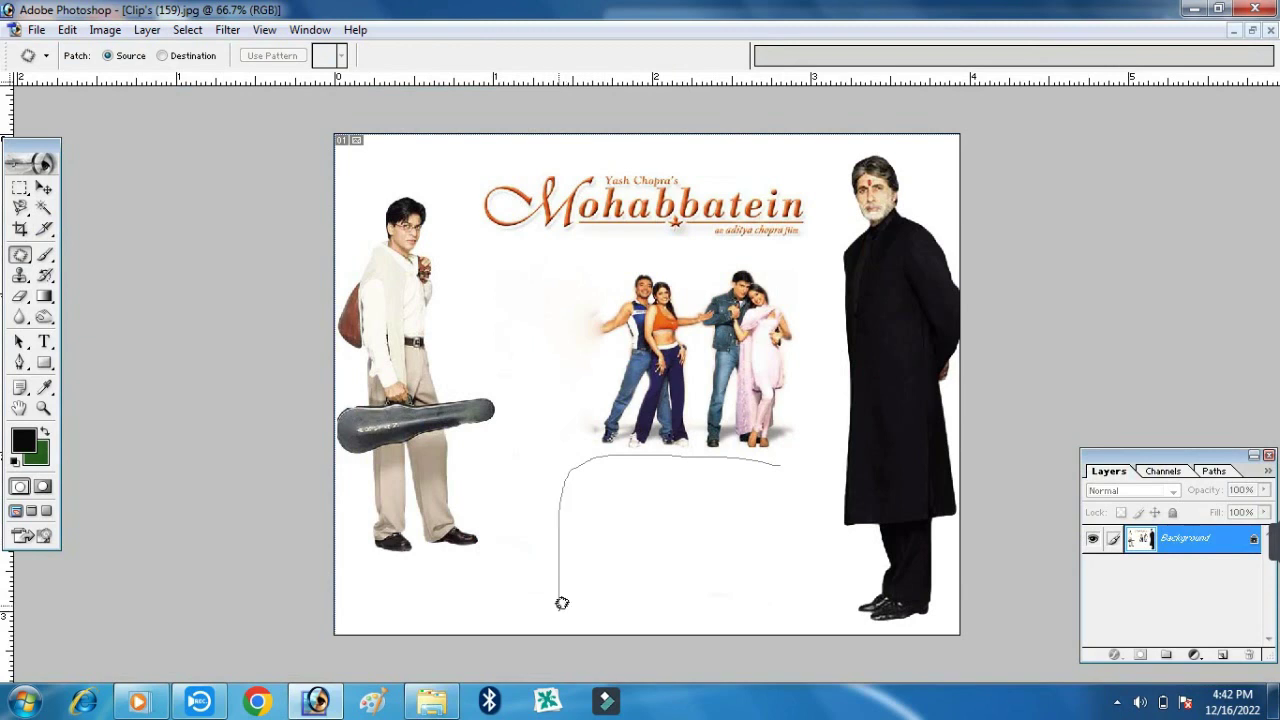
drag(565, 488, 829, 466)
drag(745, 540, 745, 352)
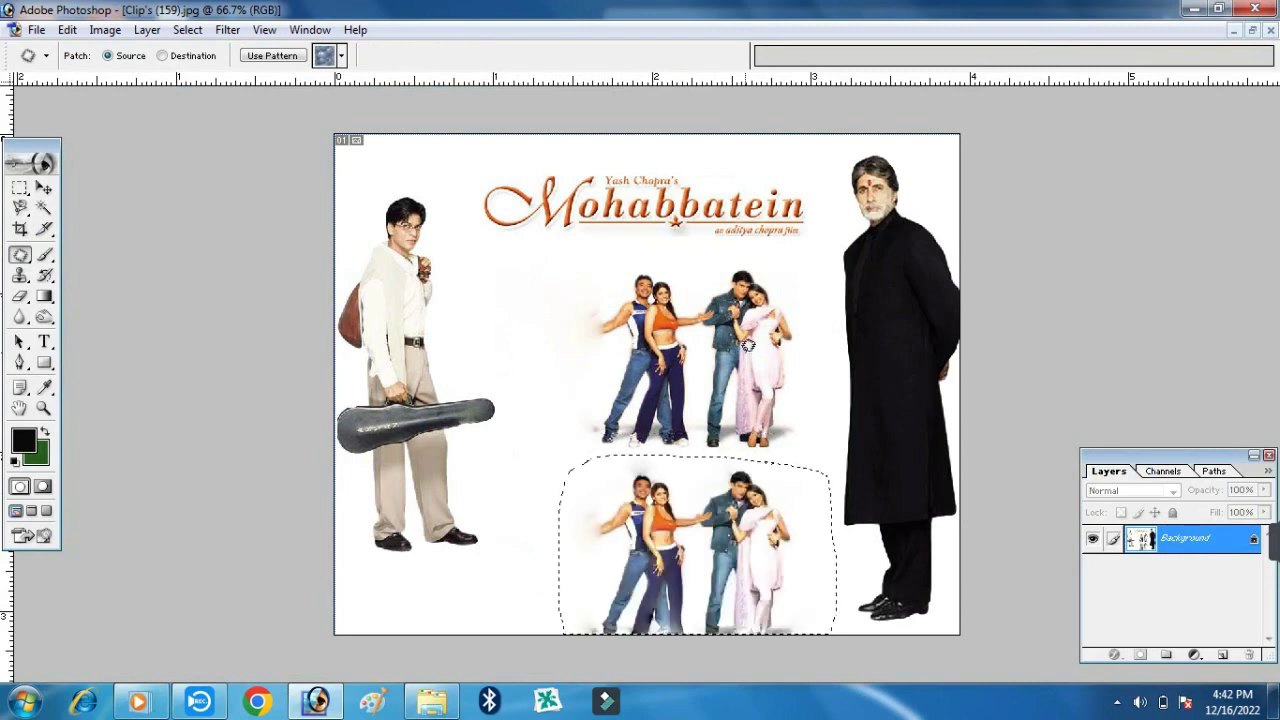
key(ctrl+d)
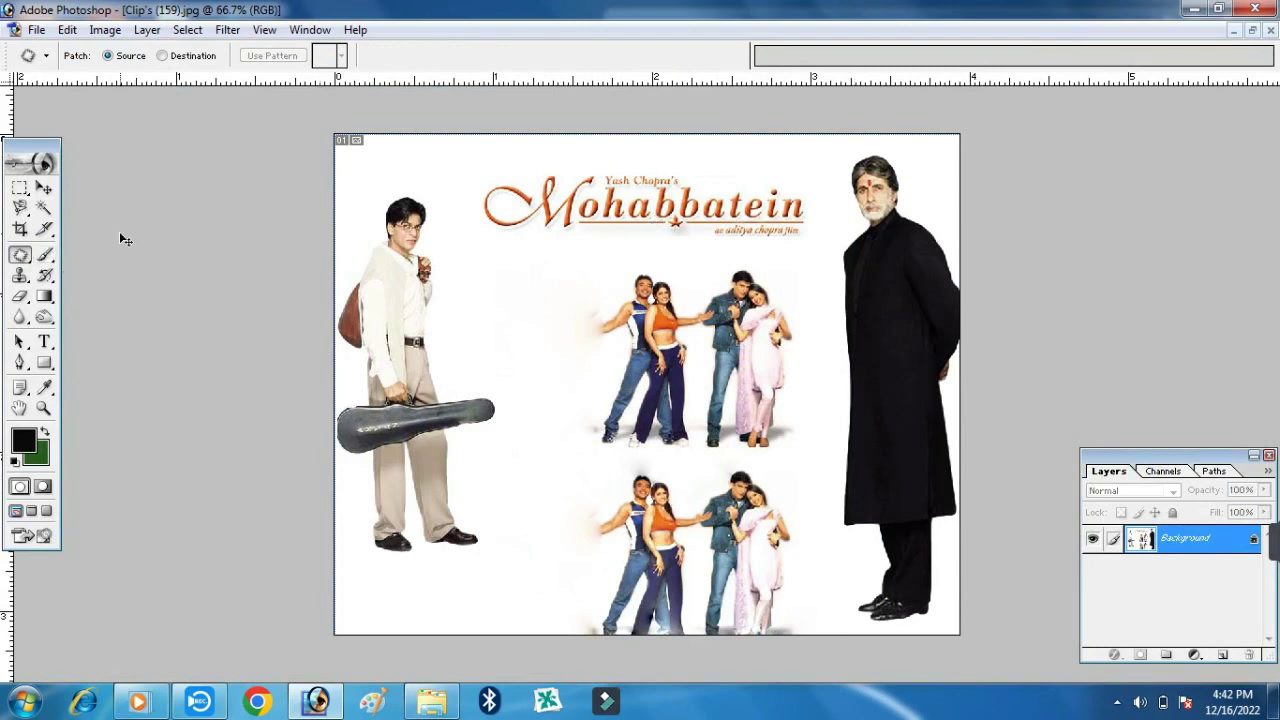
key(ctrl+alt+z)
key(ctrl+alt+z)
key(ctrl+alt+z)
key(ctrl+alt+z)
key(ctrl+alt+z)
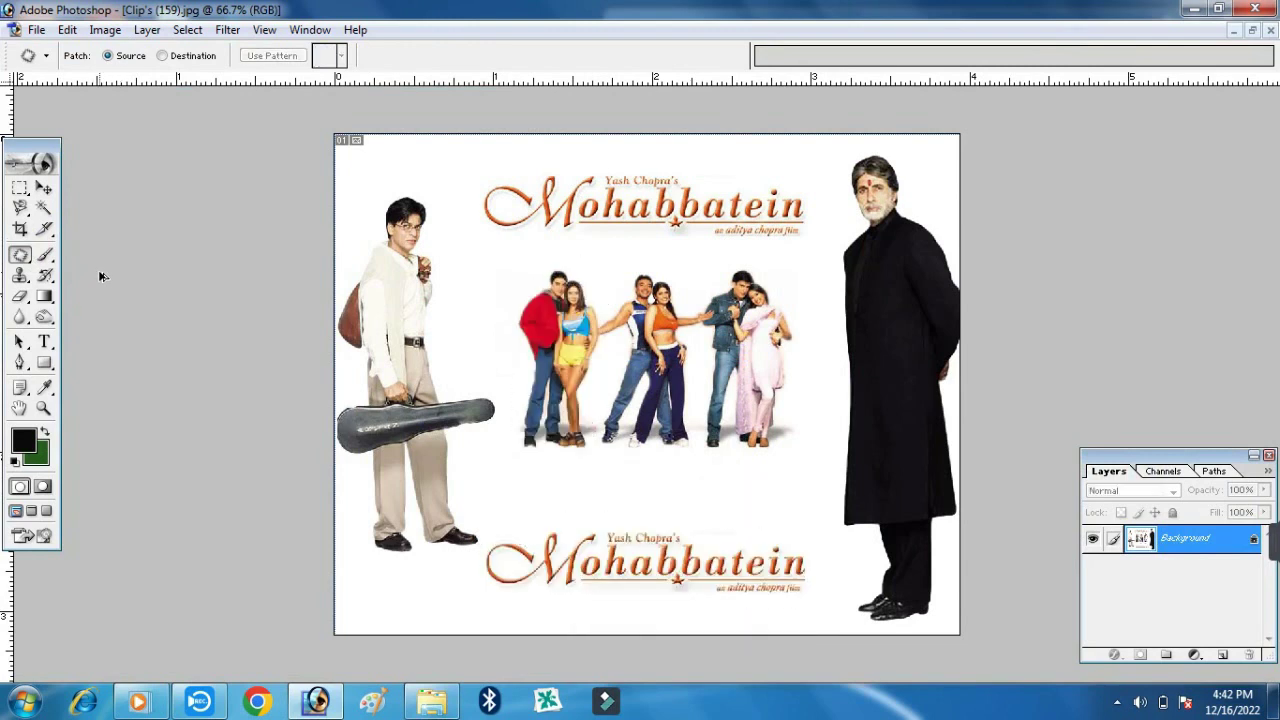
Size the Brush to 250 px and undo two trial black strokes
click(46, 258)
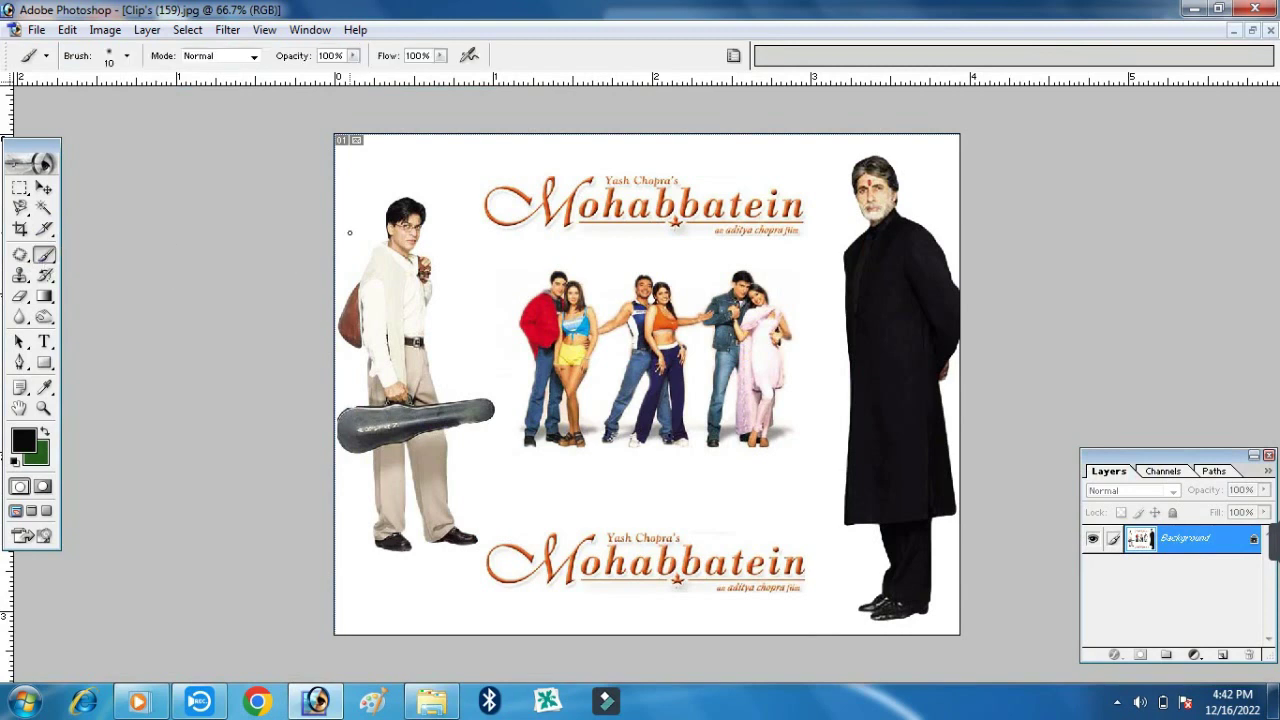
key(bracketright)
key(bracketright)
key(bracketright)
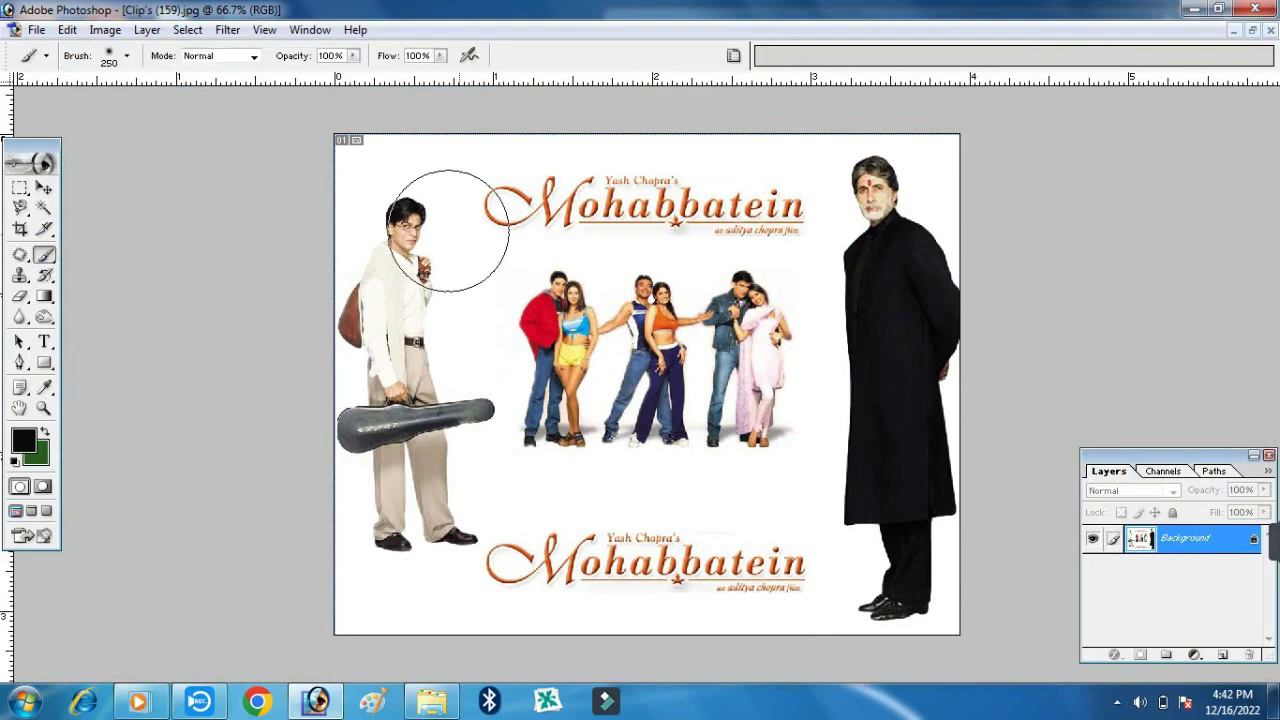
mouse_move(505, 225)
mouse_down()
mouse_move(497, 380)
mouse_move(550, 440)
mouse_up()
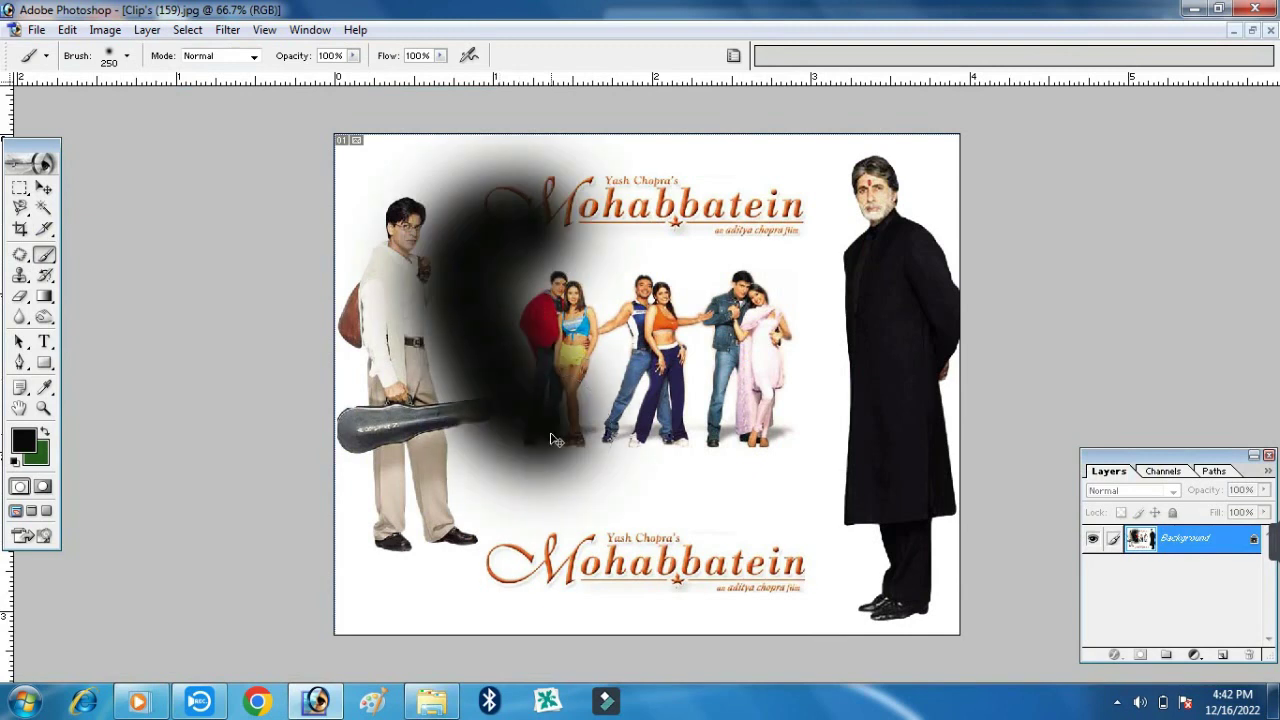
key(ctrl+z)
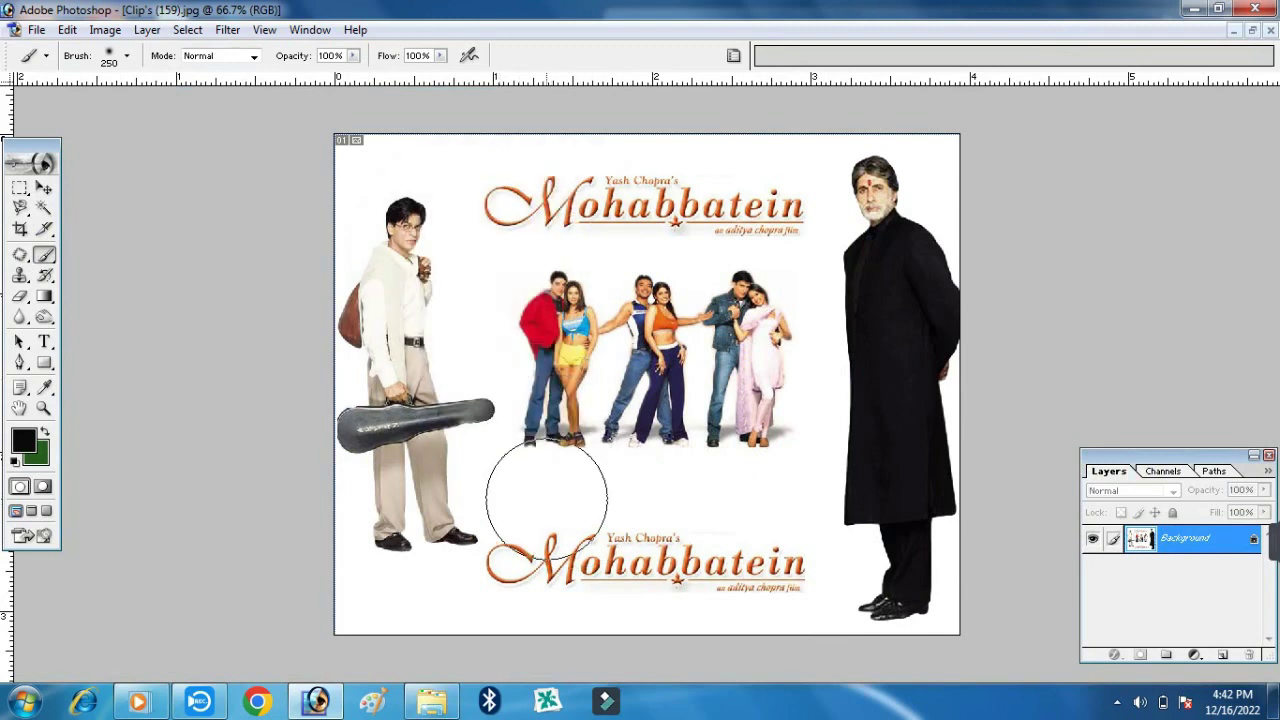
drag(546, 493, 857, 491)
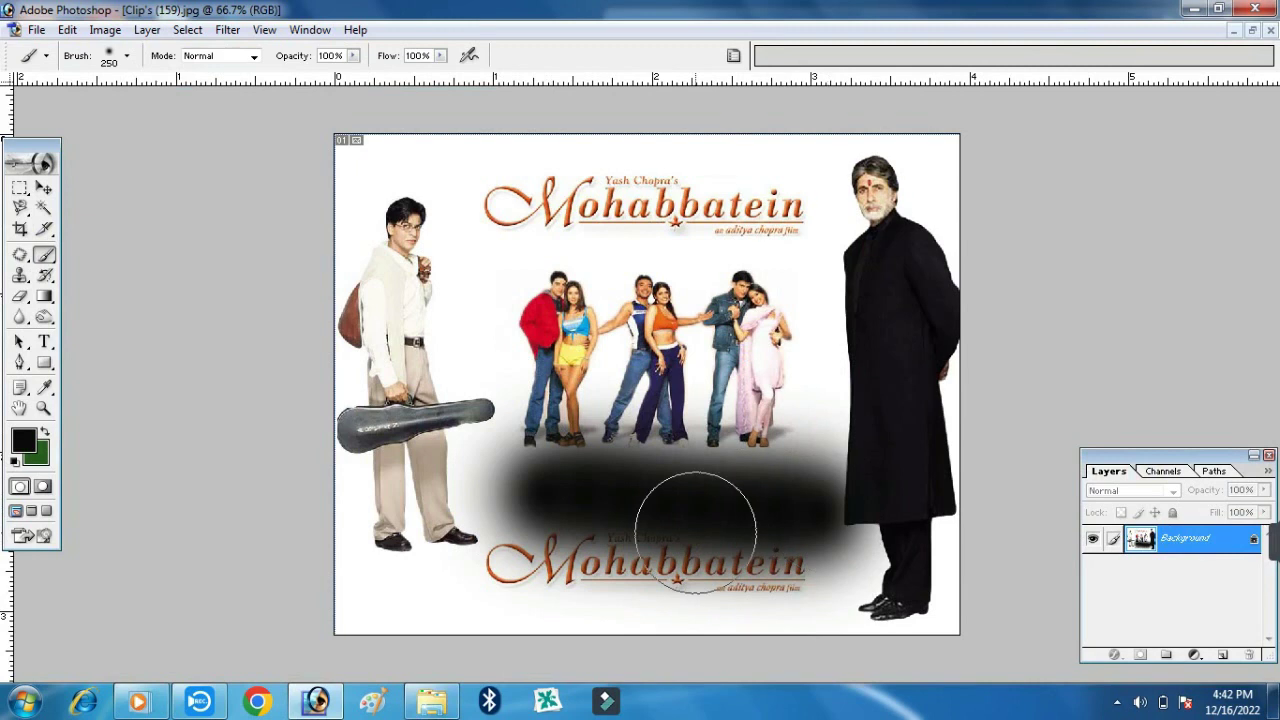
key(ctrl+z)
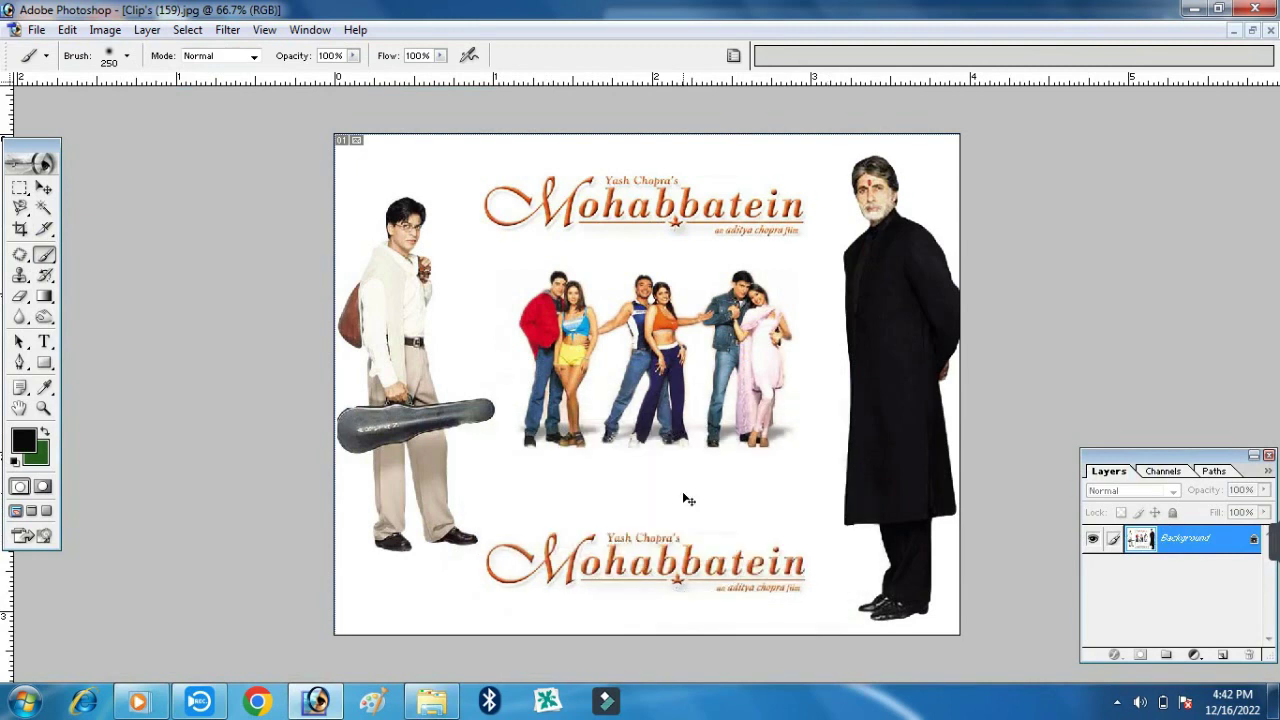
Browse down through the brush preset list
click(127, 56)
scroll(148, 232, down, 1)
scroll(148, 232, down, 1)
scroll(148, 232, down, 2)
scroll(148, 232, down, 1)
scroll(148, 232, down, 2)
scroll(148, 232, down, 1)
scroll(148, 232, down, 1)
scroll(148, 232, down, 1)
scroll(148, 232, down, 2)
scroll(145, 215, down, 1)
scroll(139, 193, down, 1)
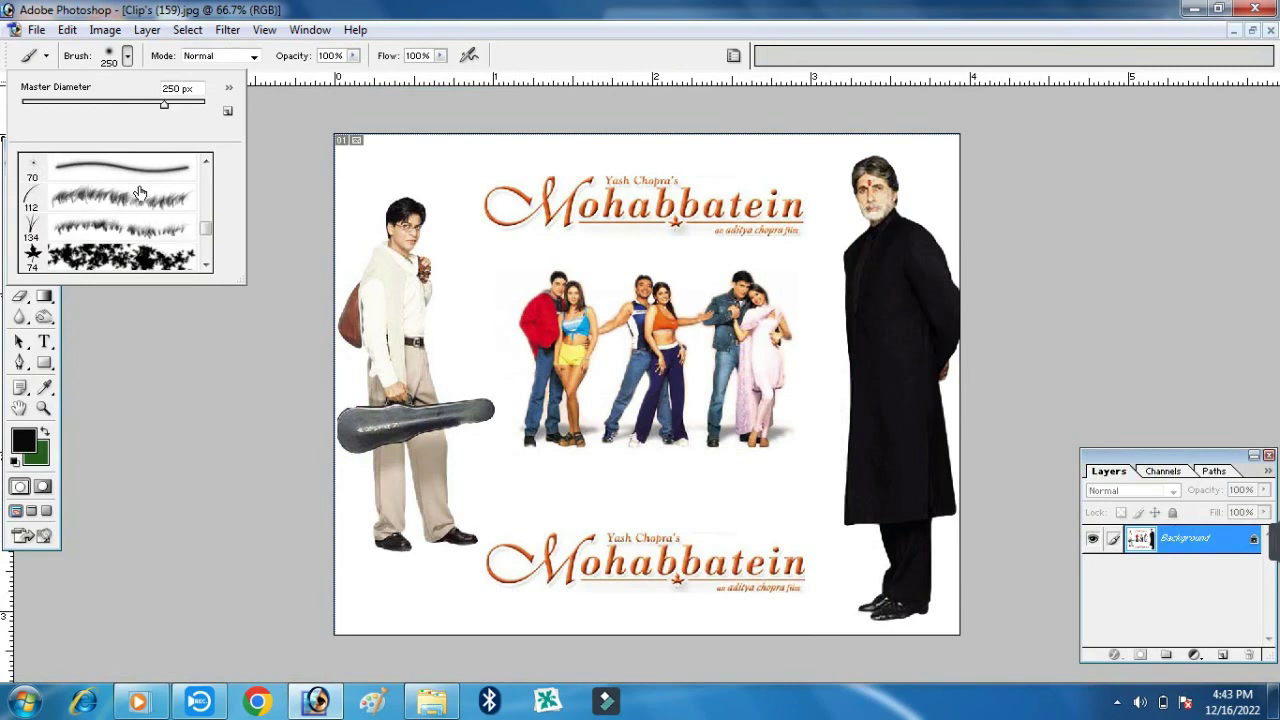
Choose the 74 px star-leaf brush with a bright green foreground, undoing trial strokes
click(125, 262)
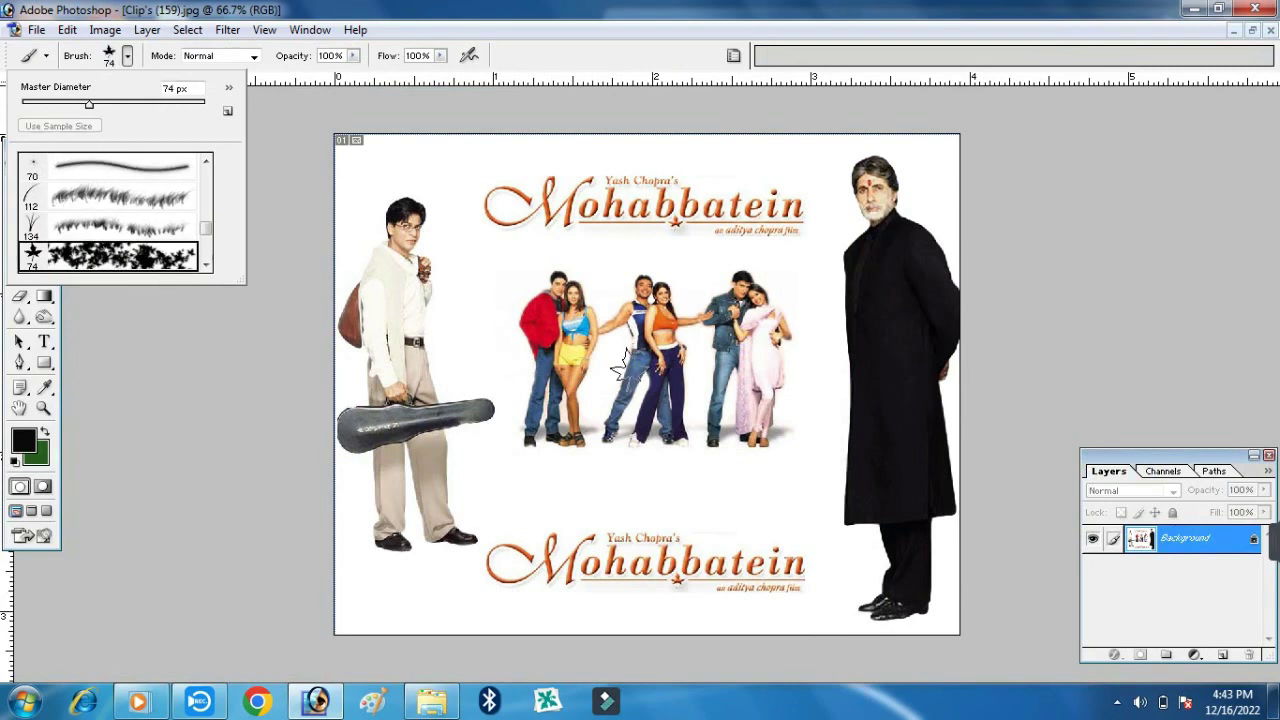
drag(490, 289, 668, 462)
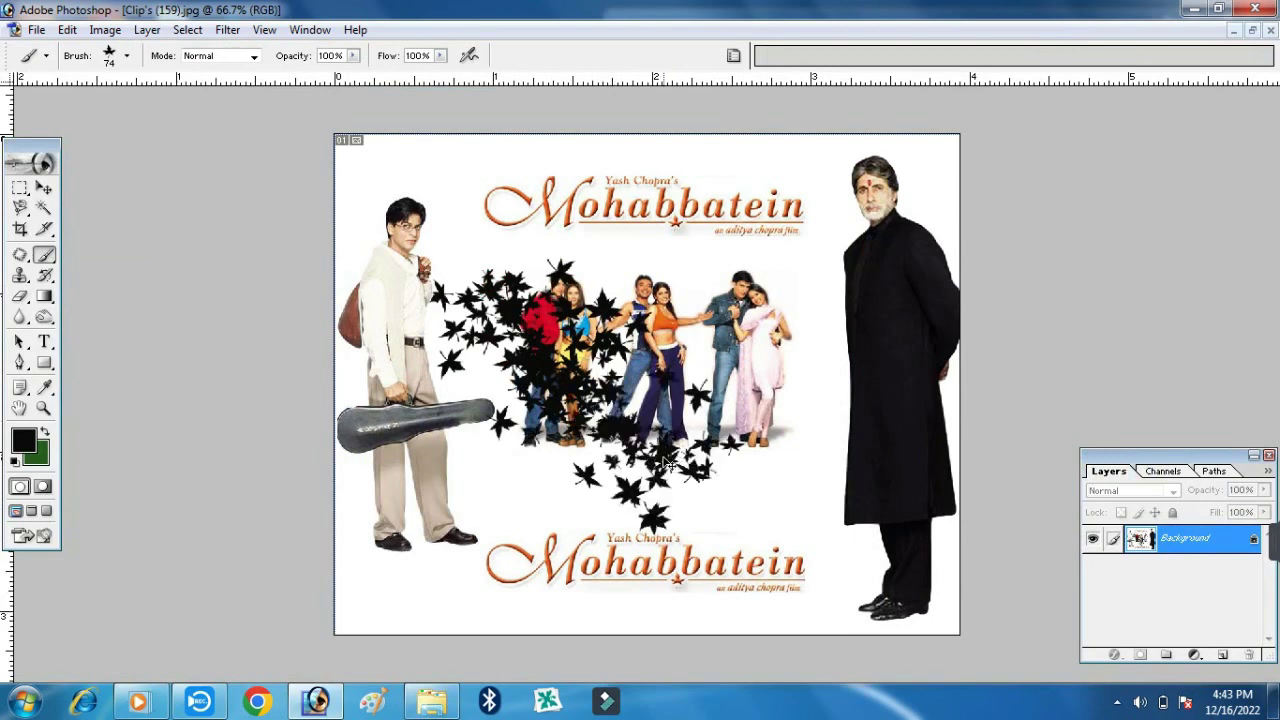
key(ctrl+z)
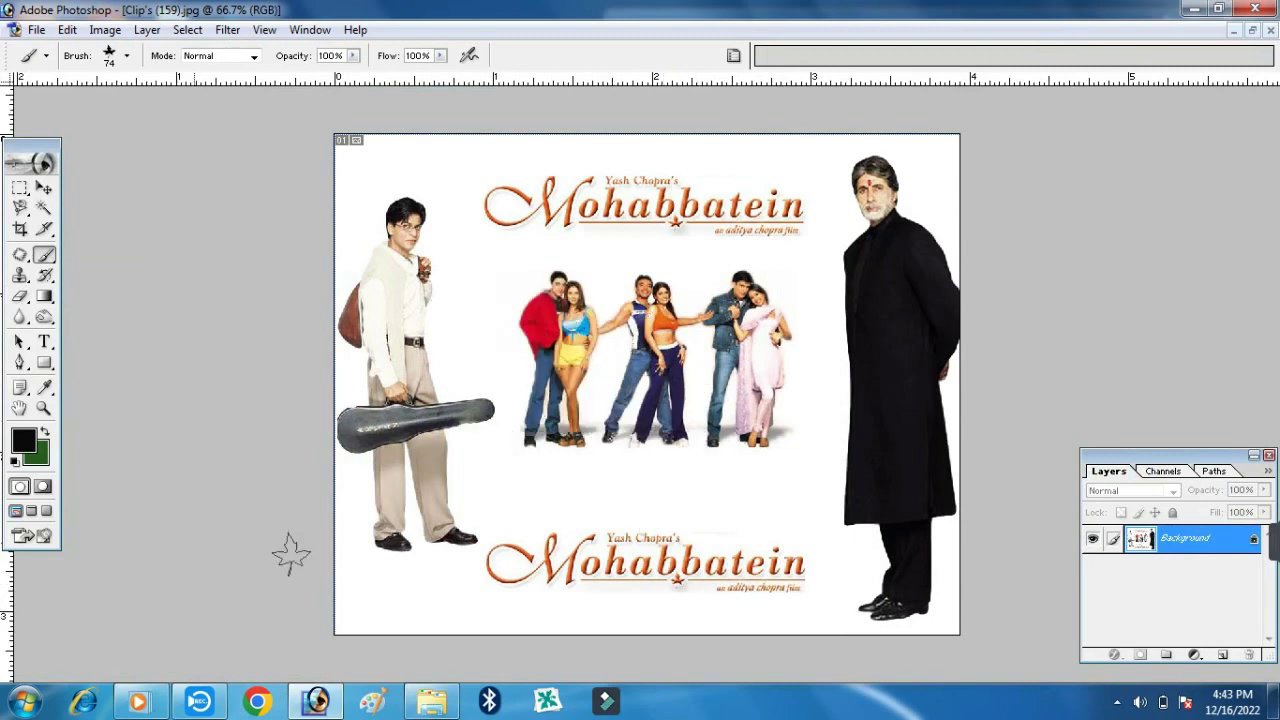
click(24, 440)
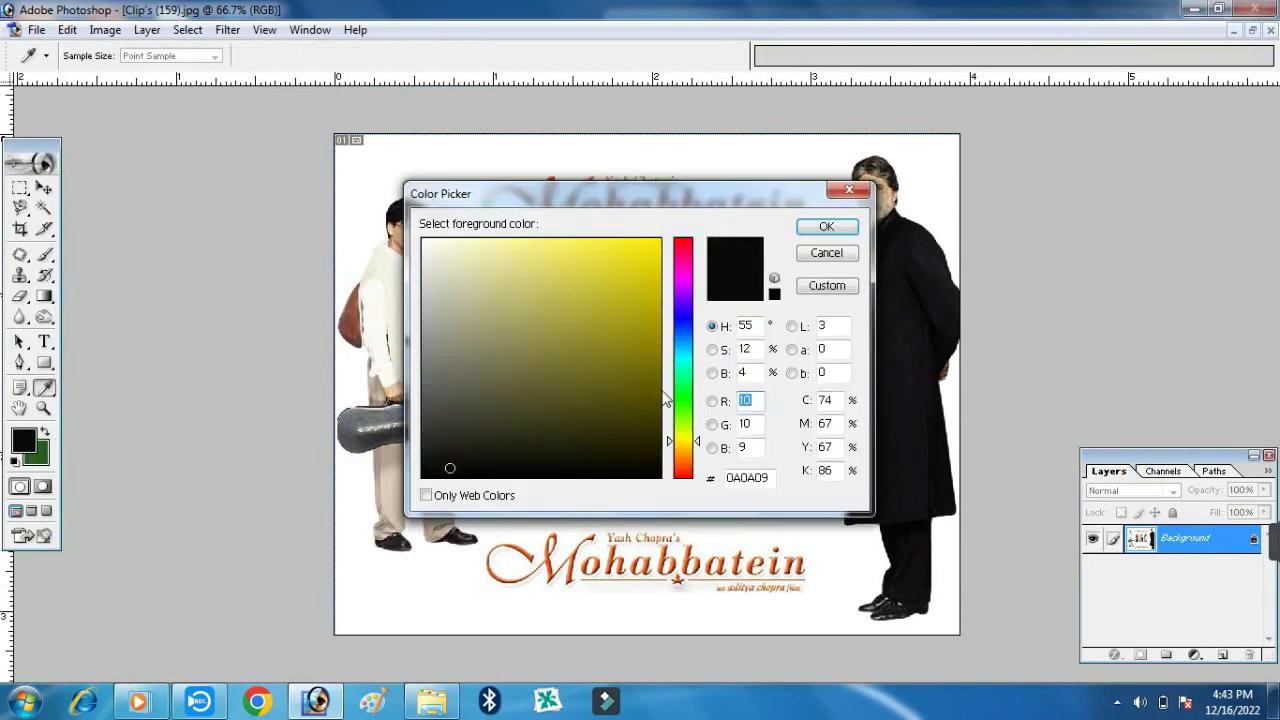
click(651, 245)
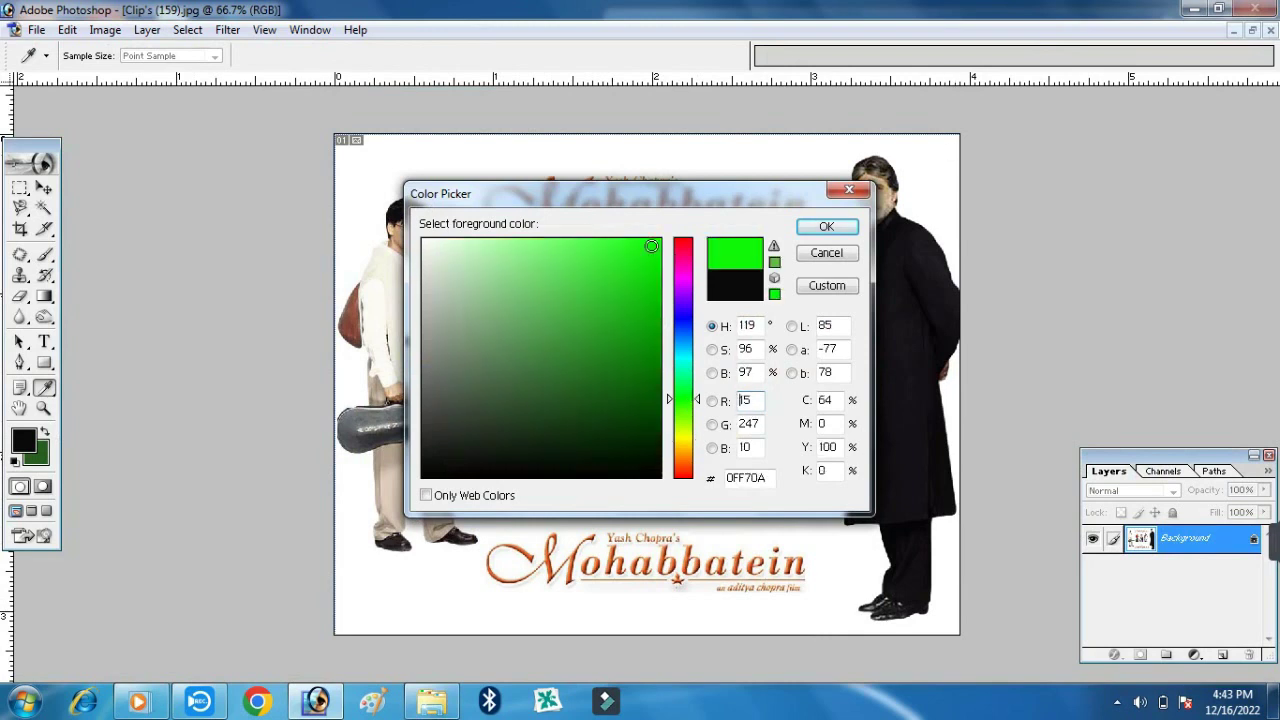
click(826, 252)
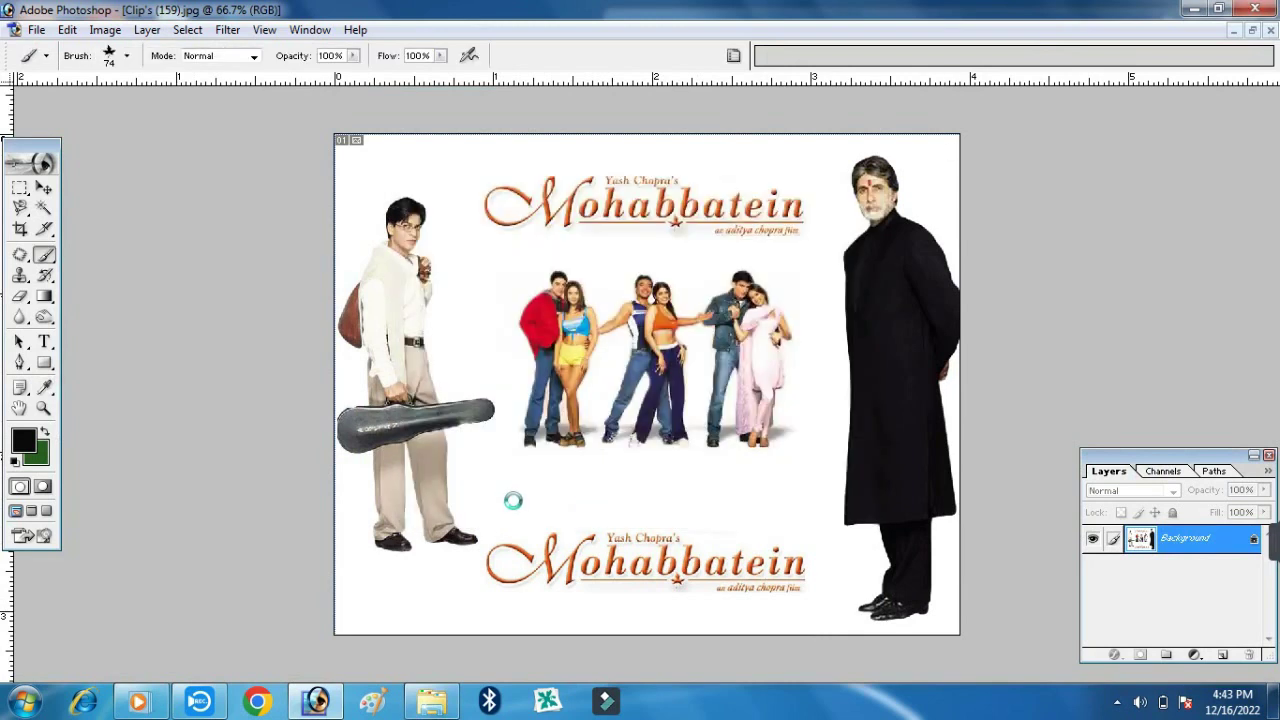
drag(512, 500, 790, 470)
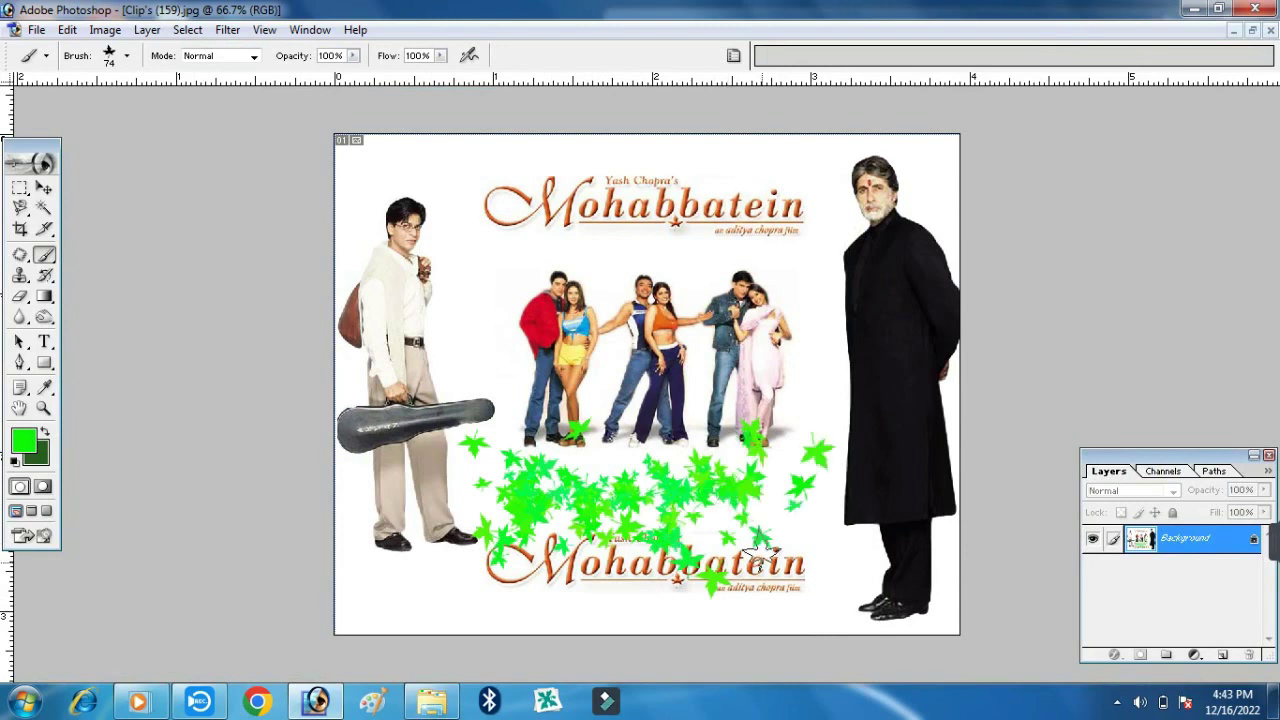
key(ctrl+z)
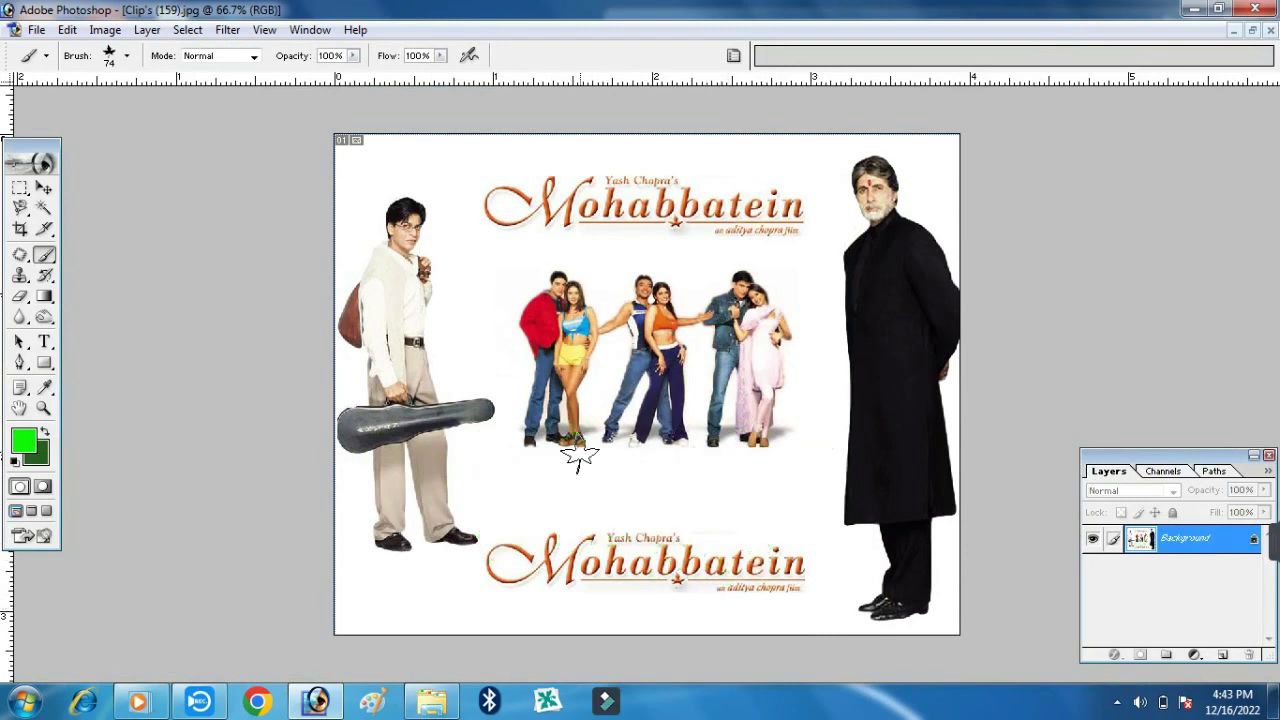
Stamp green leaves near the lower title and around the figures
click(551, 486)
click(785, 540)
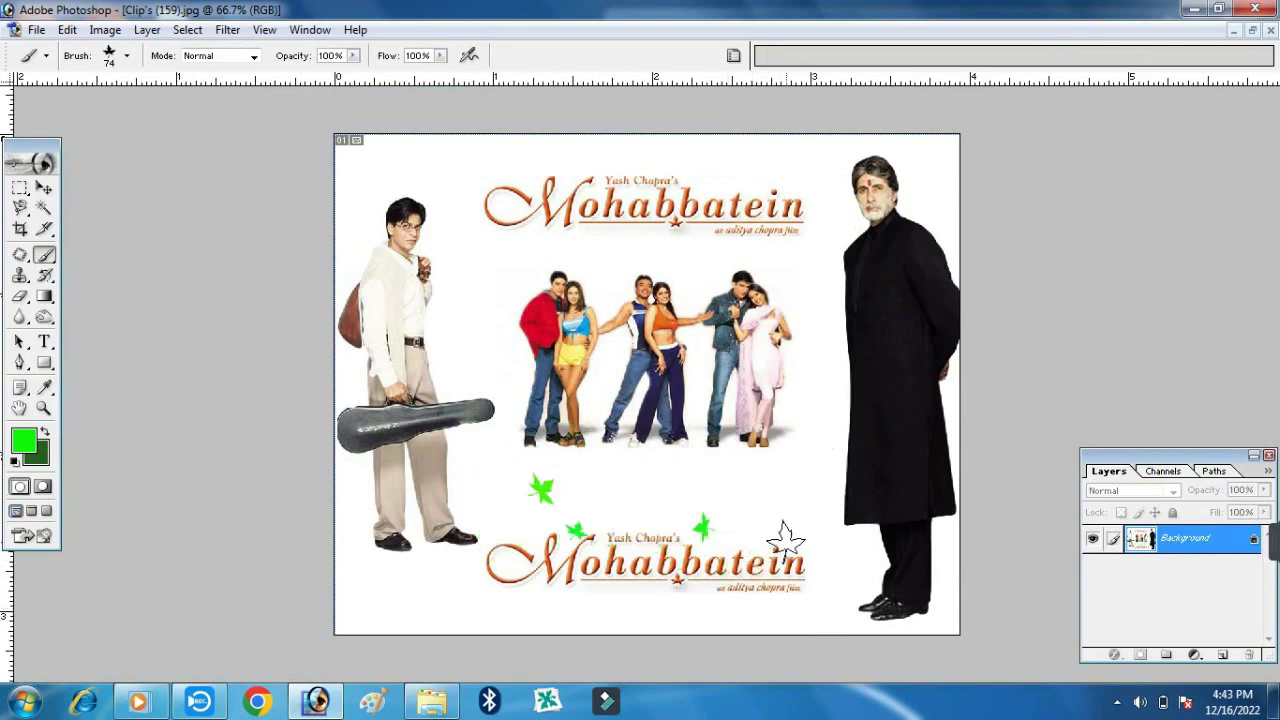
click(716, 264)
click(469, 272)
click(490, 355)
click(815, 425)
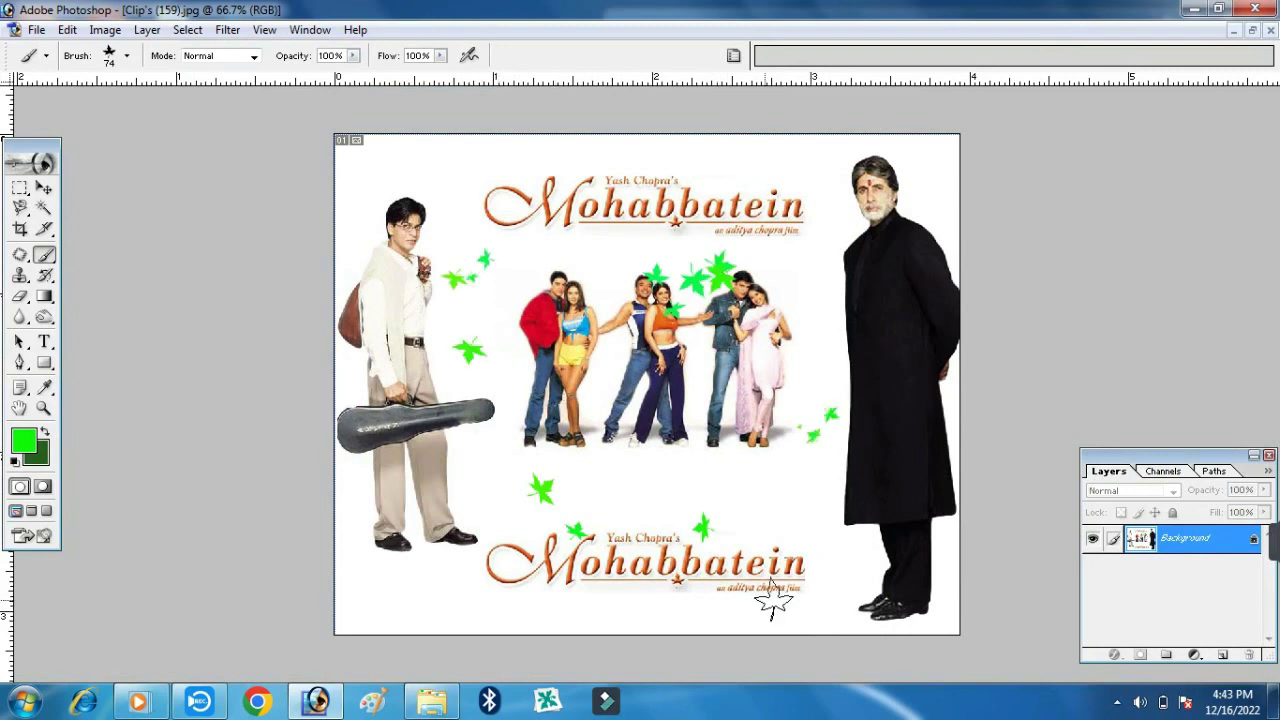
click(40, 460)
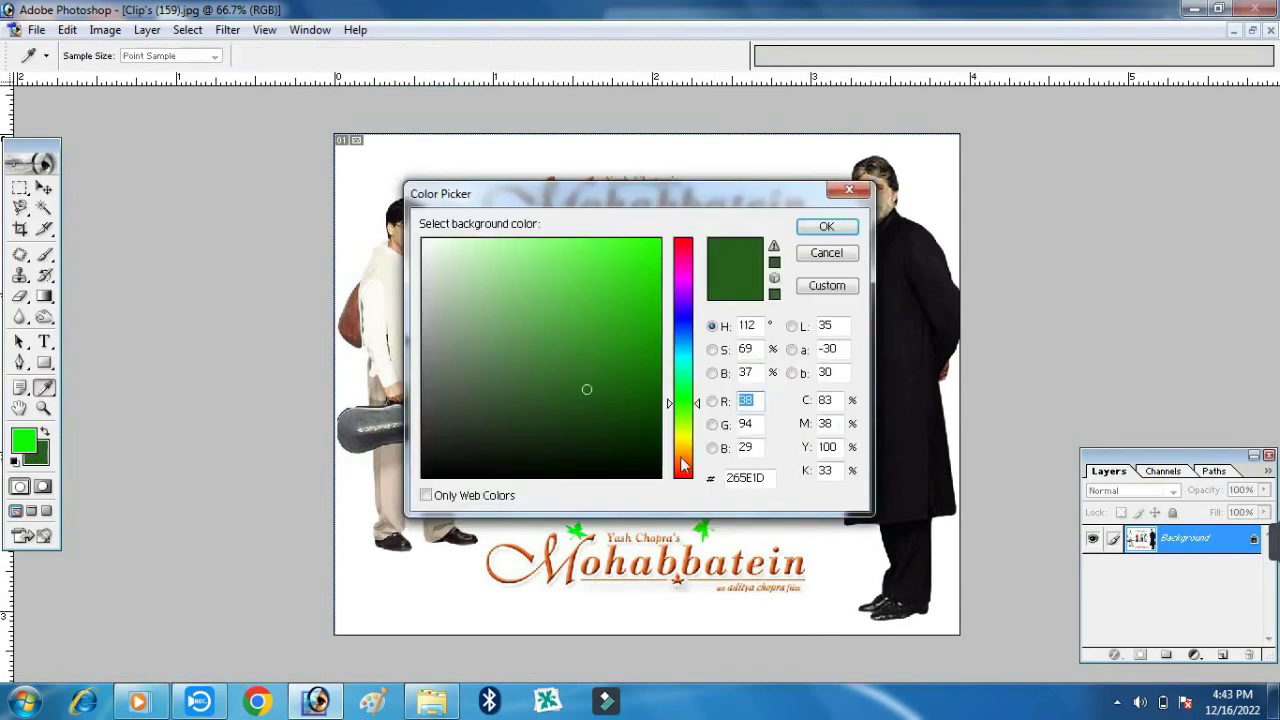
Set a reddish brown background colour and scatter green stars below the group
click(683, 469)
key(Return)
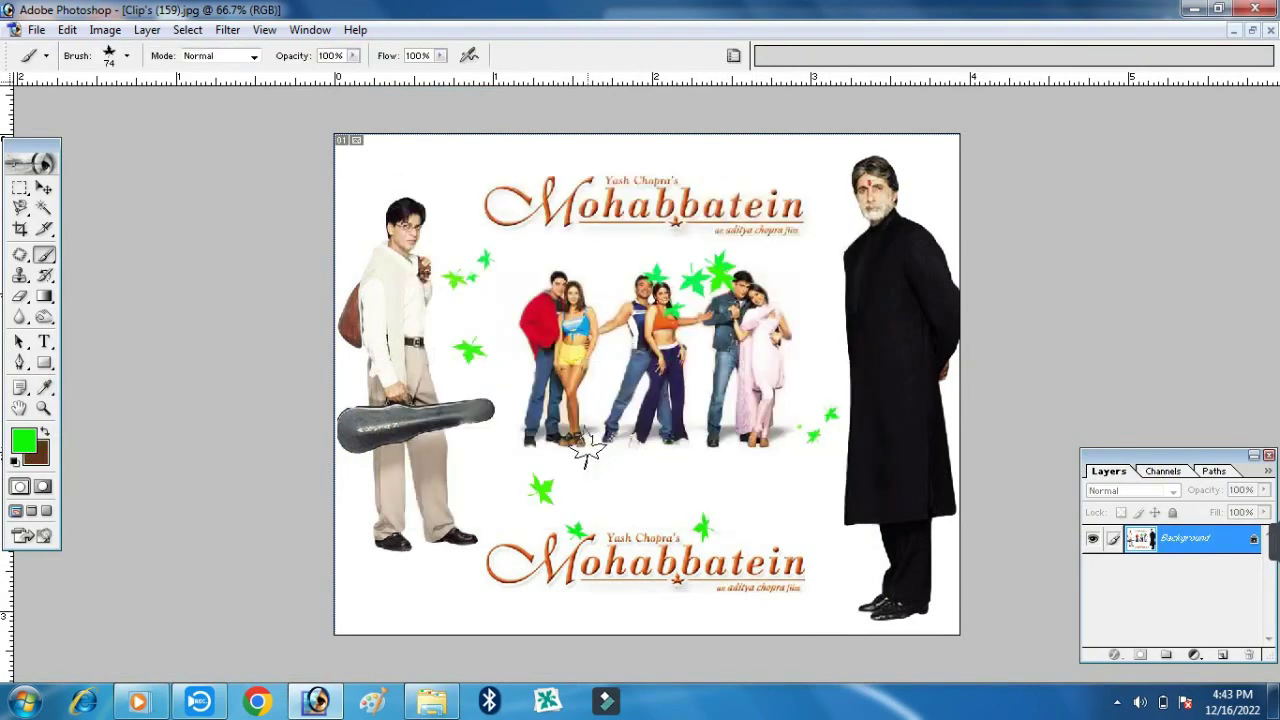
drag(651, 451, 723, 506)
click(730, 500)
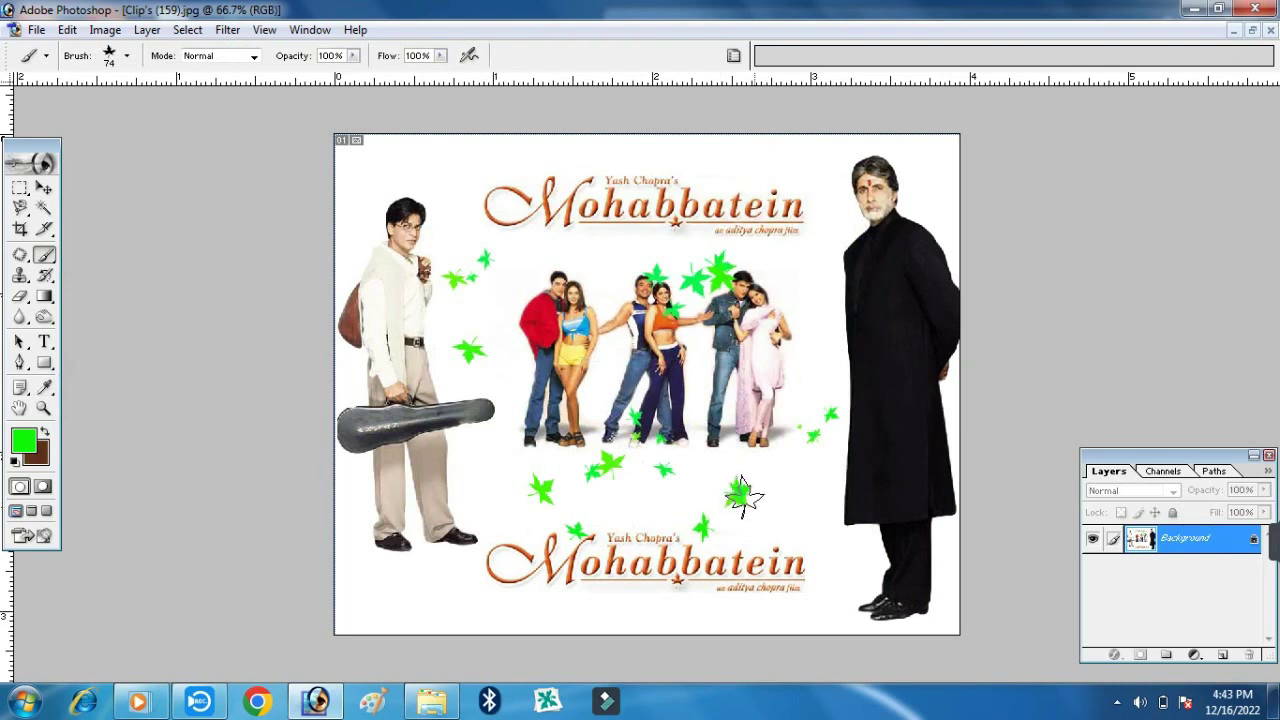
Switch the painting colour to red and scatter red stars around the group and black coat
click(24, 440)
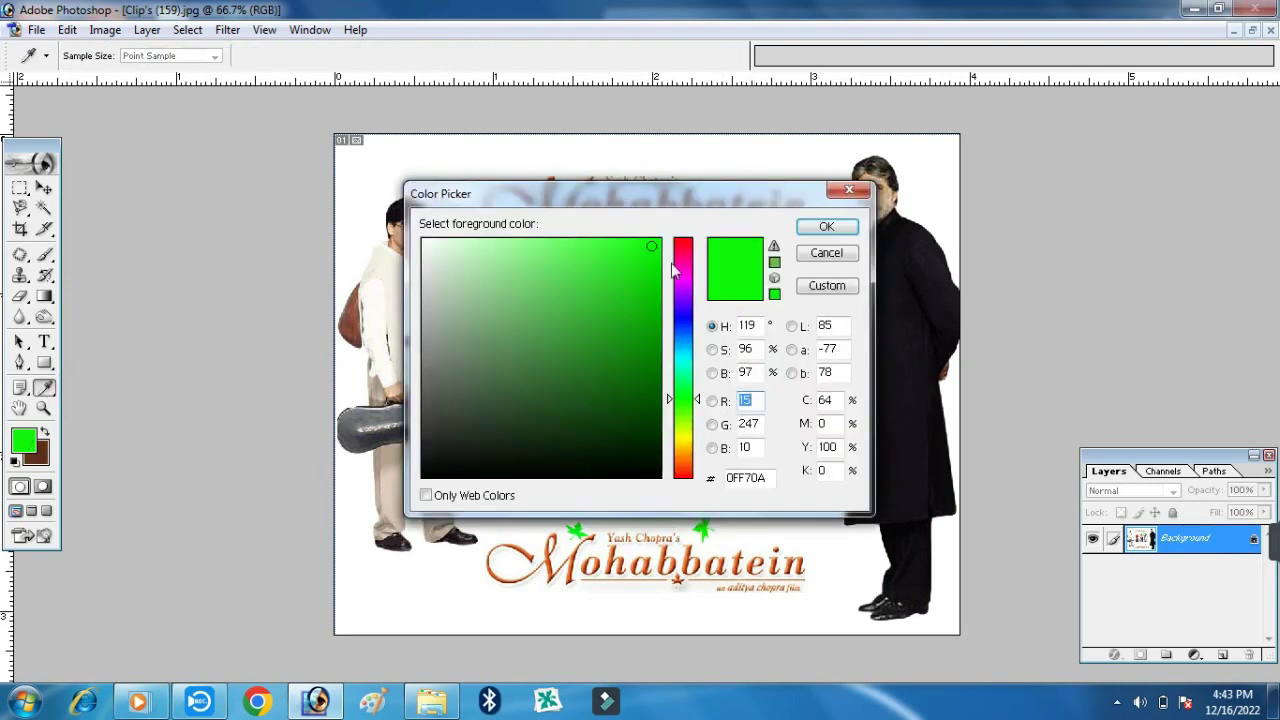
click(683, 241)
key(Return)
mouse_move(700, 472)
mouse_down()
mouse_move(651, 486)
mouse_move(531, 457)
mouse_move(583, 478)
mouse_move(620, 520)
mouse_move(457, 514)
mouse_move(480, 471)
mouse_move(395, 490)
mouse_up()
drag(907, 548, 911, 477)
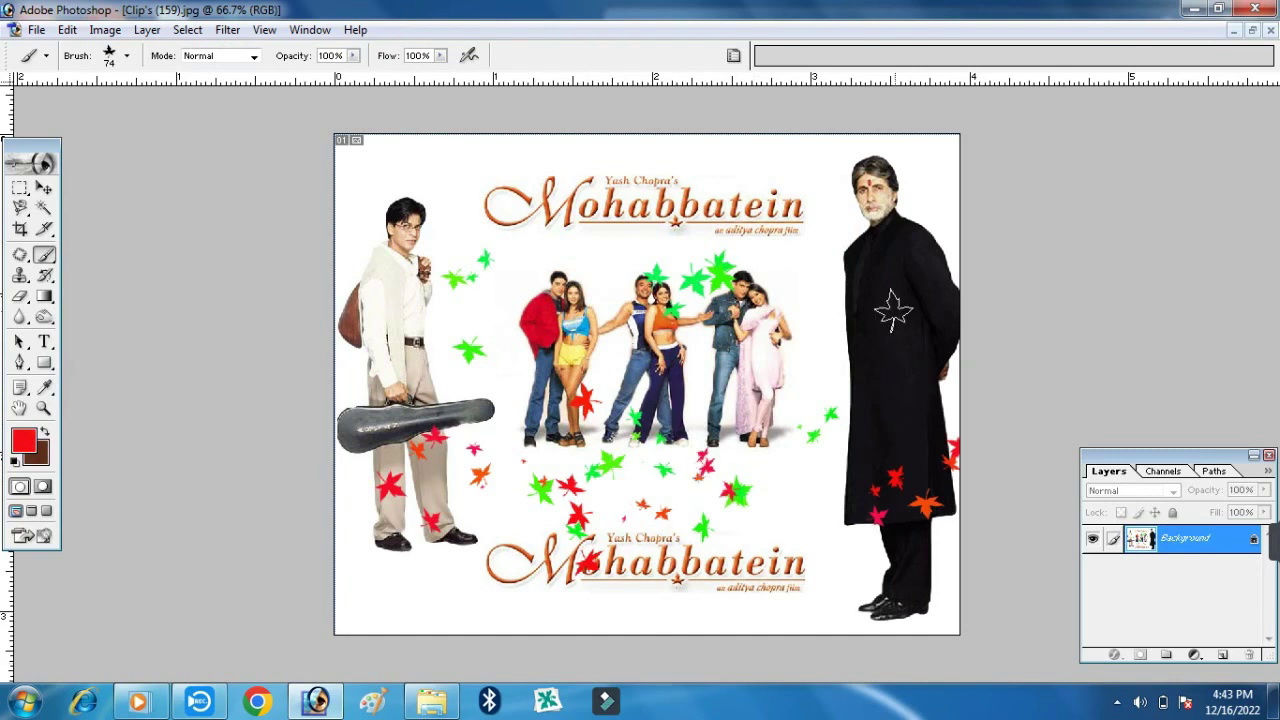
drag(908, 263, 866, 303)
drag(895, 395, 905, 352)
Undo all the star strokes and select the Move tool
key(ctrl+z)
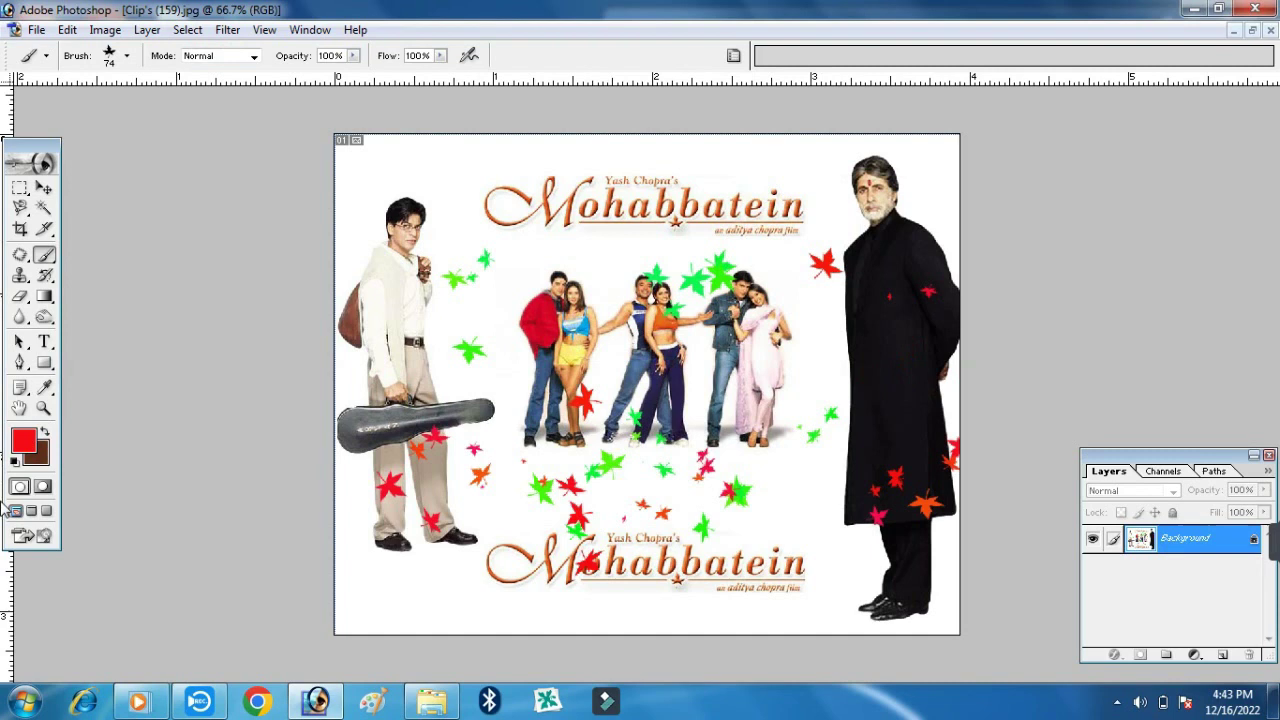
key(ctrl+alt+z)
key(ctrl+alt+z)
key(ctrl+alt+z)
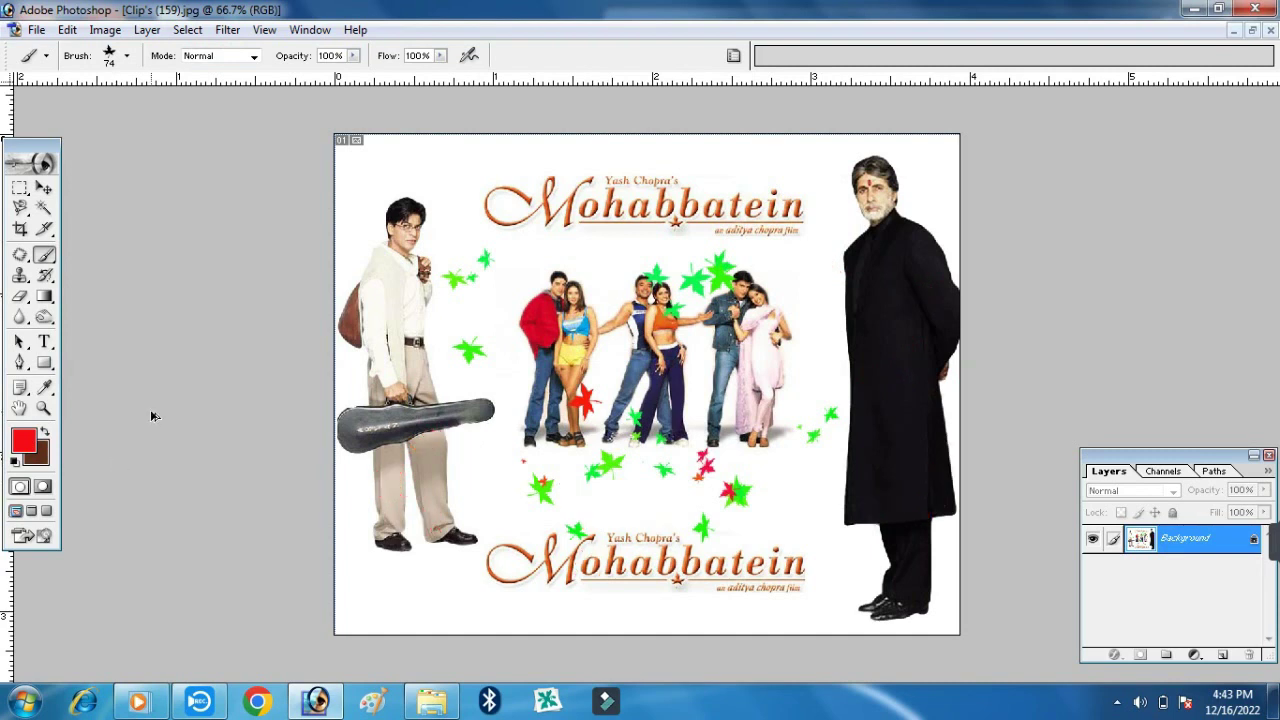
key(ctrl+alt+z)
key(ctrl+alt+z)
key(ctrl+alt+z)
key(ctrl+alt+z)
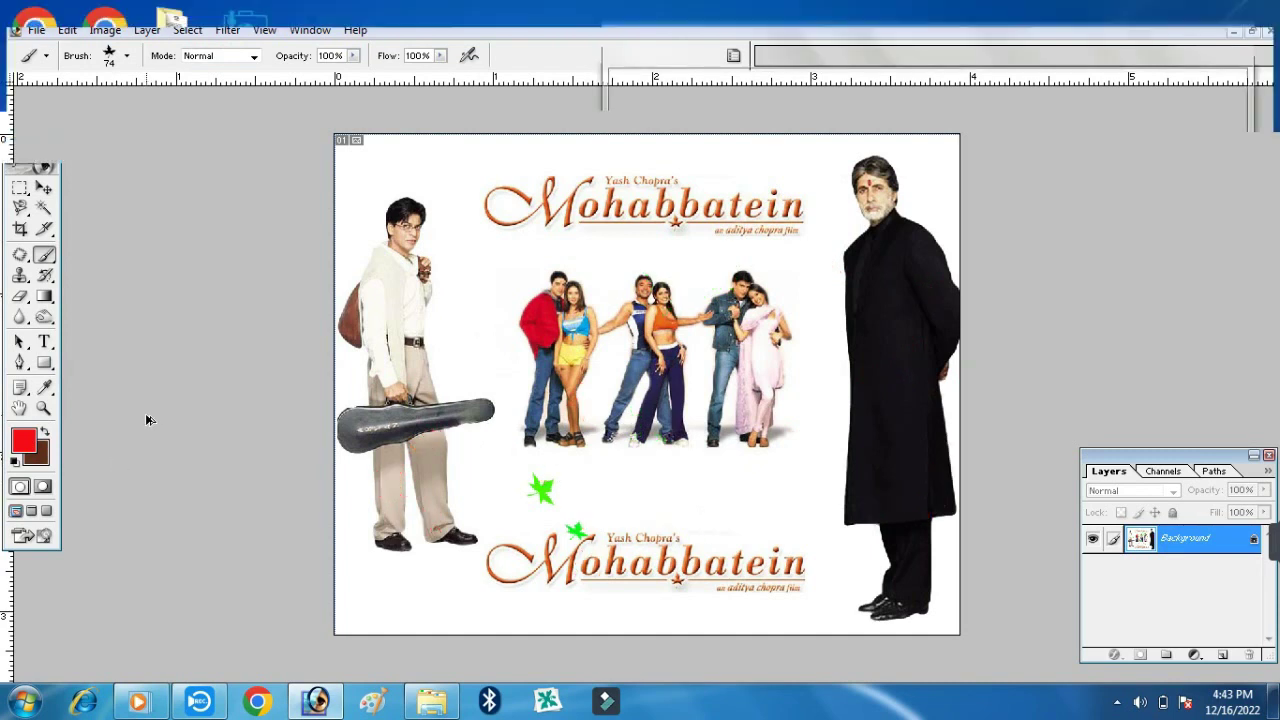
key(ctrl+alt+z)
click(43, 187)
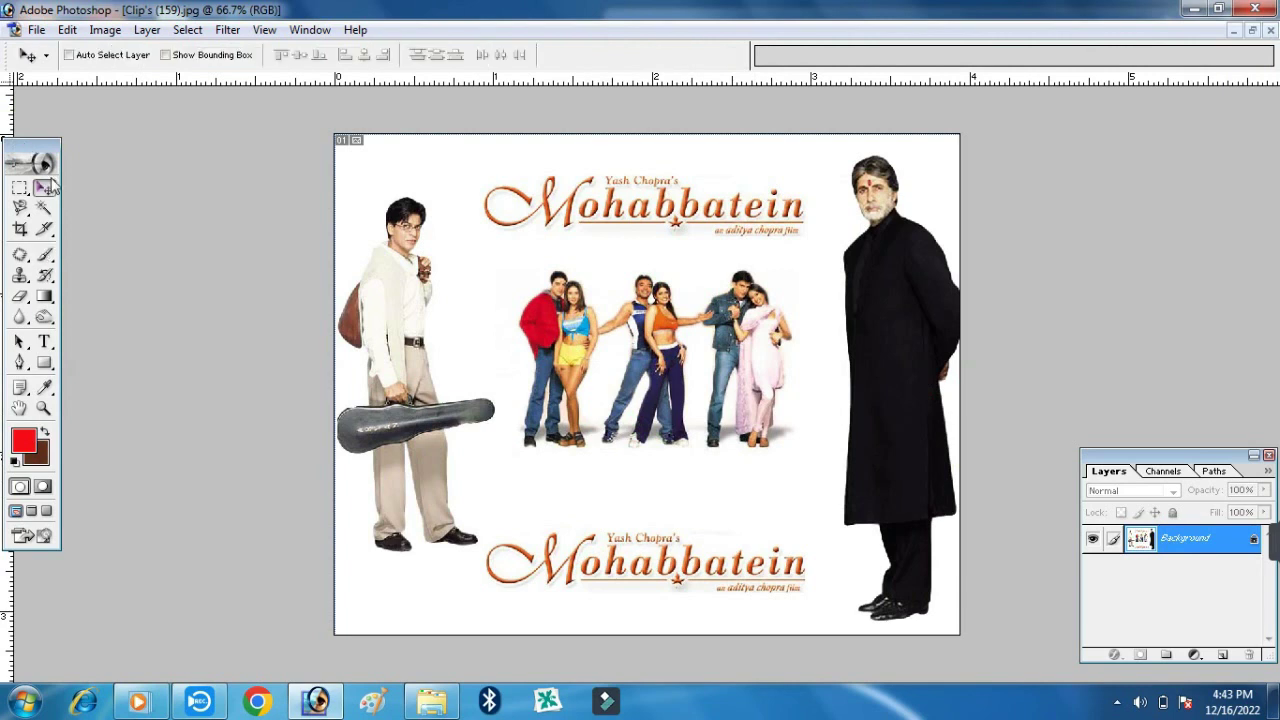
Try red Pencil lines around the group and undo them
click(46, 257)
click(112, 272)
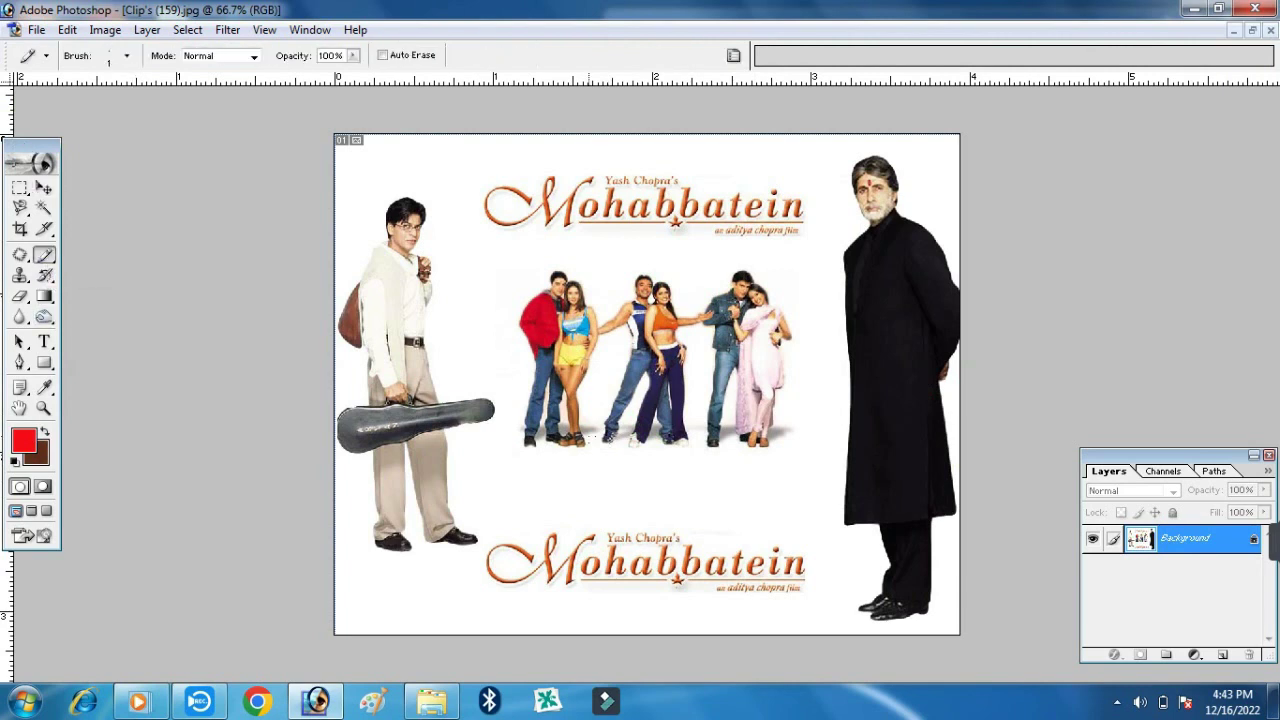
mouse_move(760, 372)
mouse_down()
mouse_move(720, 290)
mouse_move(640, 304)
mouse_up()
key(ctrl+z)
Try red brush strokes at sizes 75 and 3, undoing each
right_click(582, 261)
text(75)
key(Return)
mouse_move(508, 240)
mouse_down()
mouse_move(500, 275)
mouse_move(450, 320)
mouse_up()
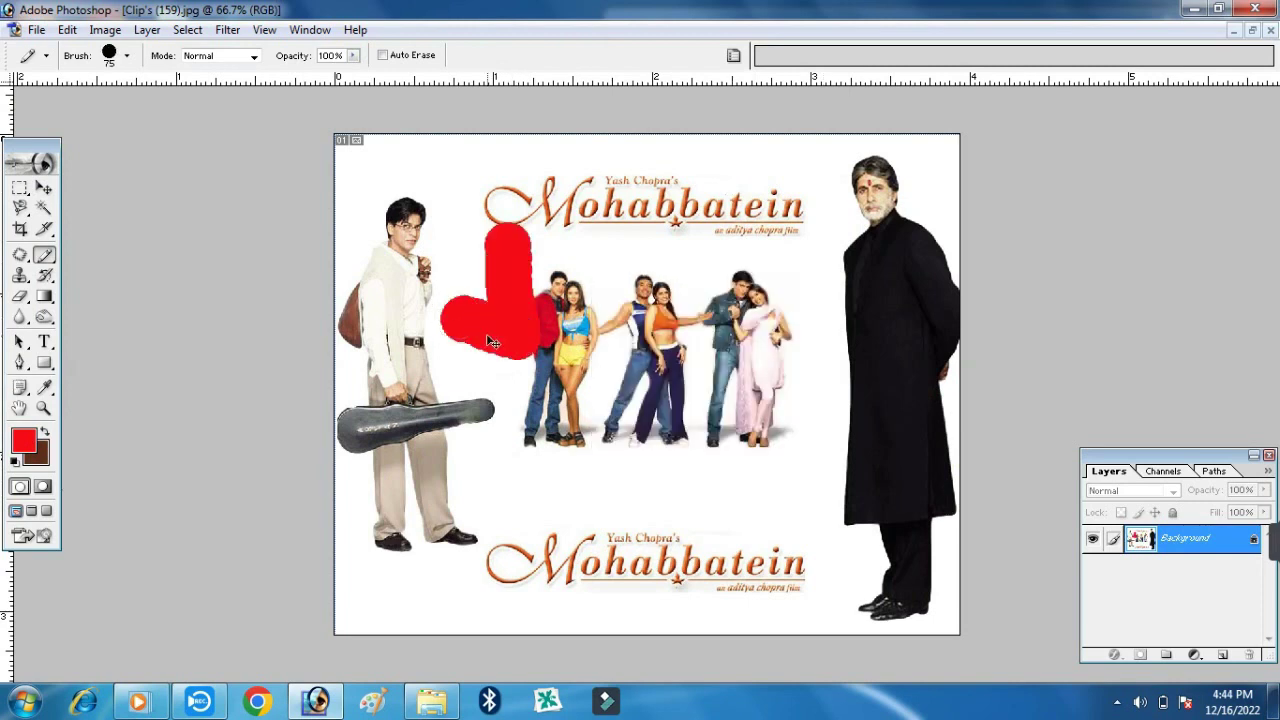
key(ctrl+z)
right_click(536, 280)
text(3)
key(Return)
drag(497, 265, 520, 299)
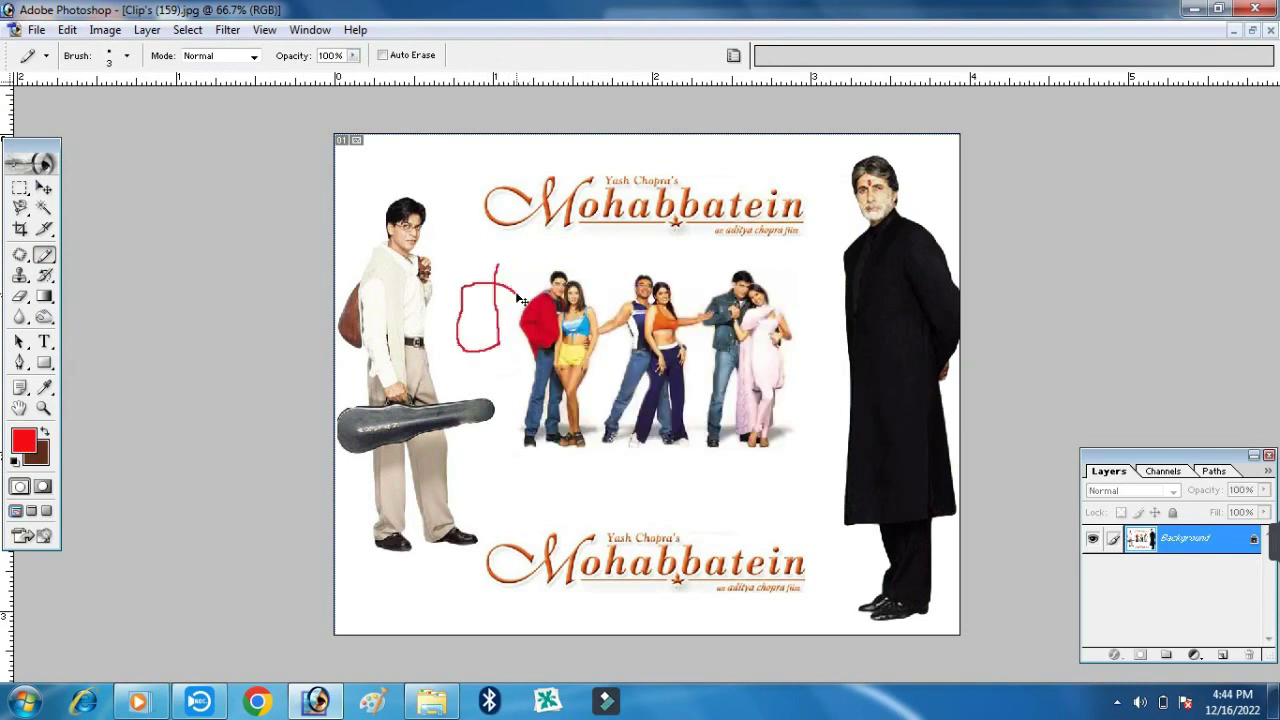
key(ctrl+z)
Set the Clone Stamp to 84 px, dismiss the source warning, and restore the document window
click(20, 275)
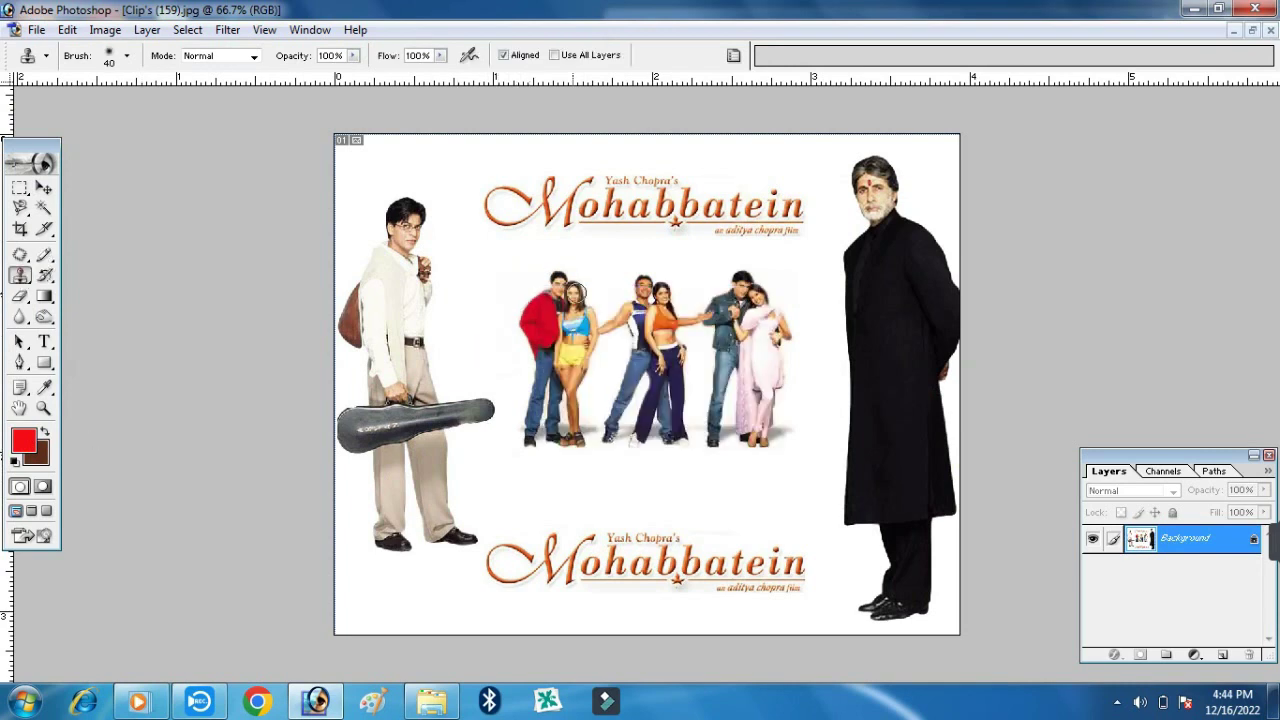
right_click(548, 298)
text(84)
key(Return)
click(500, 272)
key(Return)
click(1251, 30)
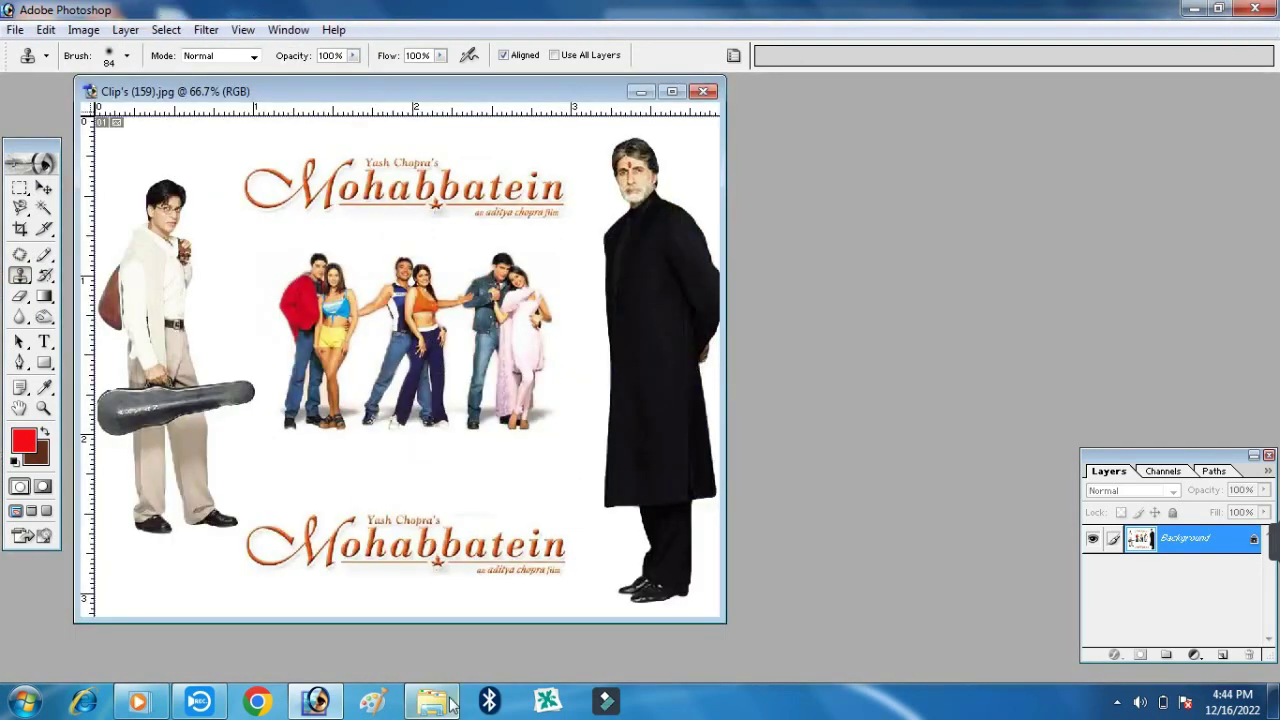
Open Clip's (156) in Photoshop from the clip folder and move its window right
click(450, 703)
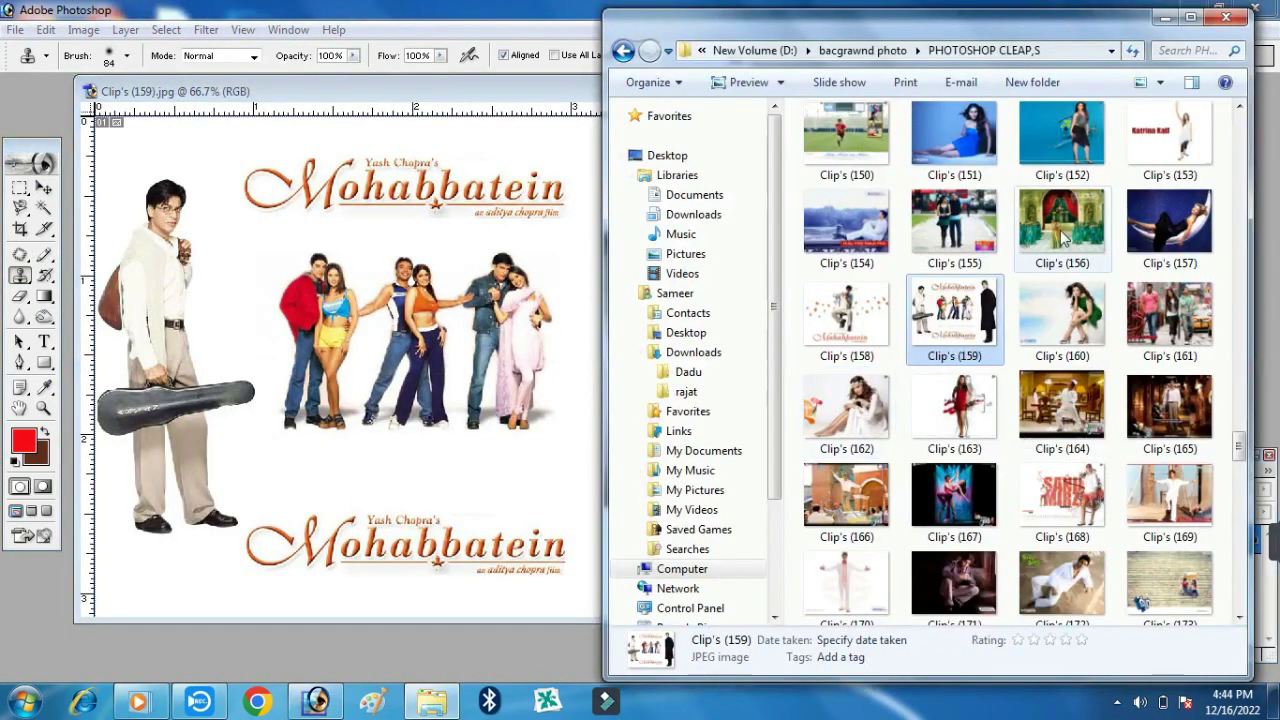
click(1064, 238)
drag(1064, 238, 474, 355)
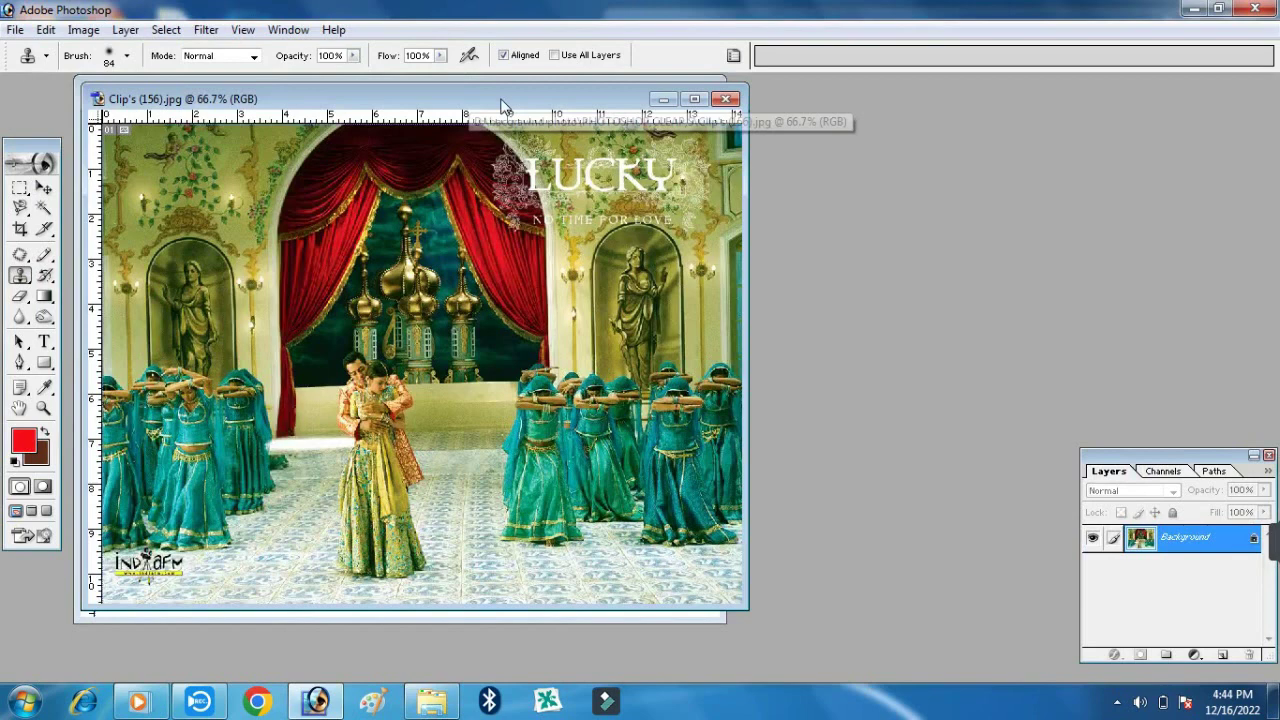
drag(503, 106, 843, 108)
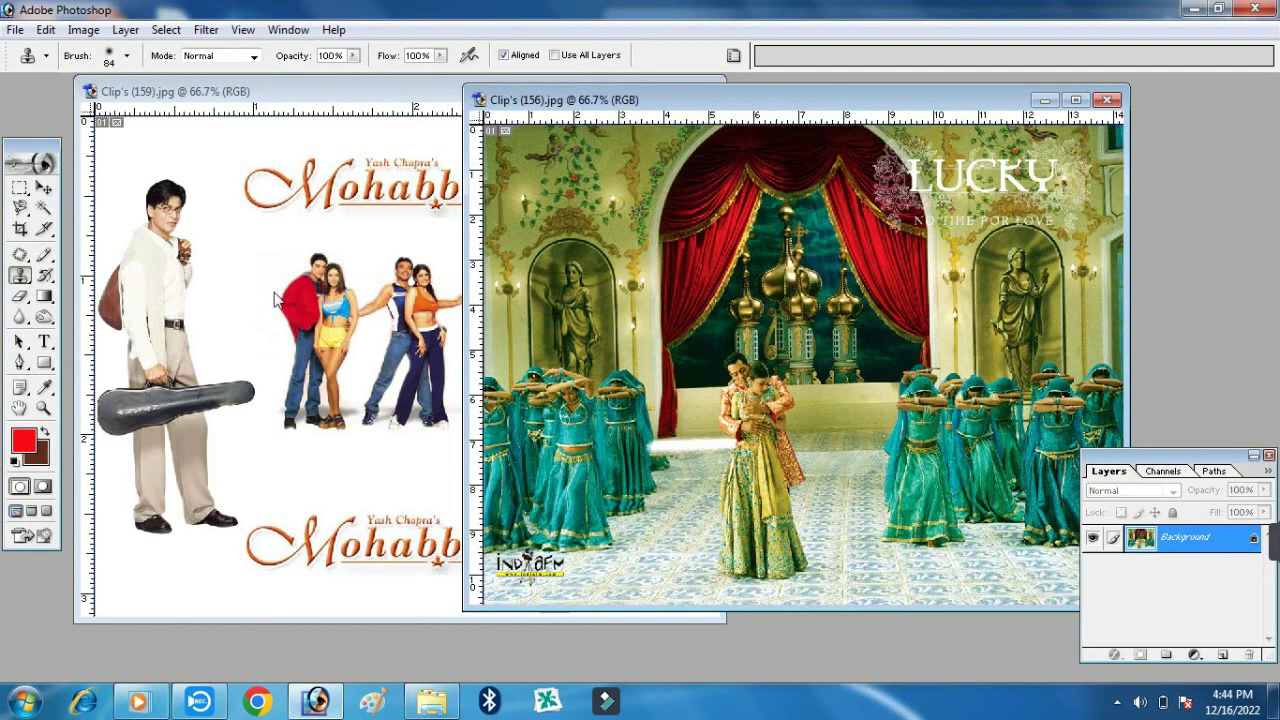
drag(858, 103, 866, 83)
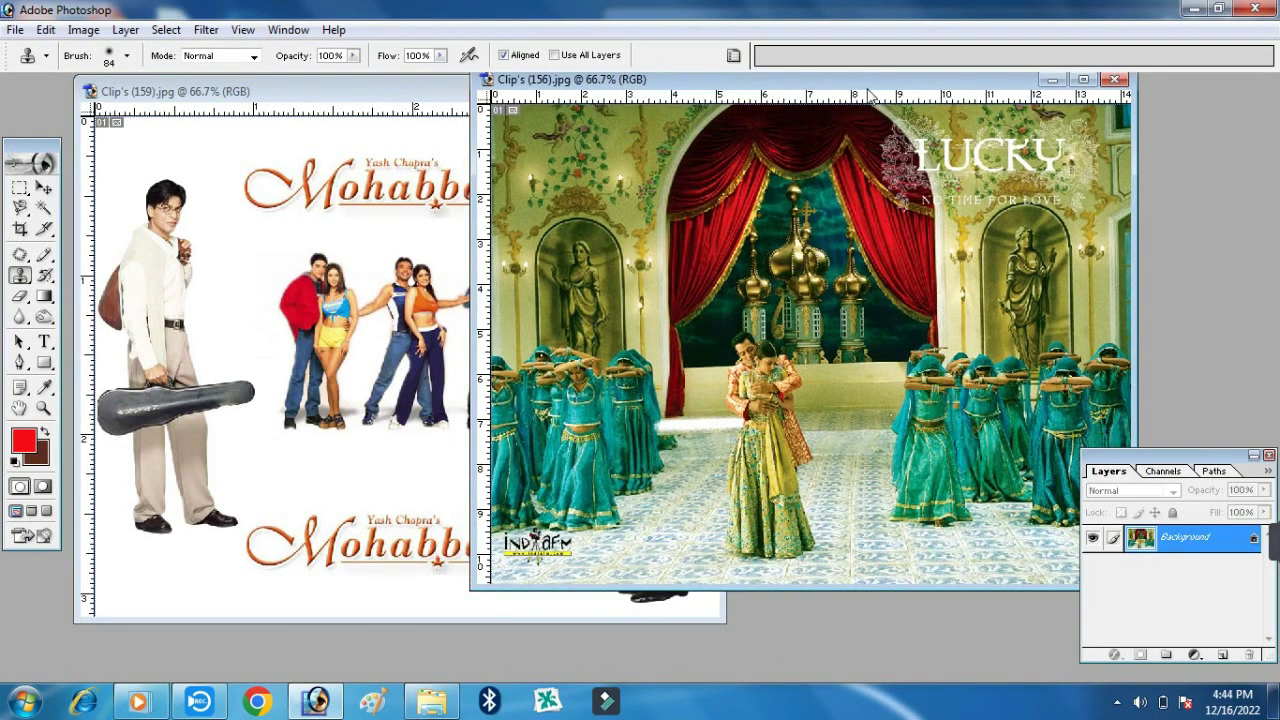
Clone-stamp the poster's couples from Clip's (159) into Clip's (156) with a 100 px brush
click(417, 262)
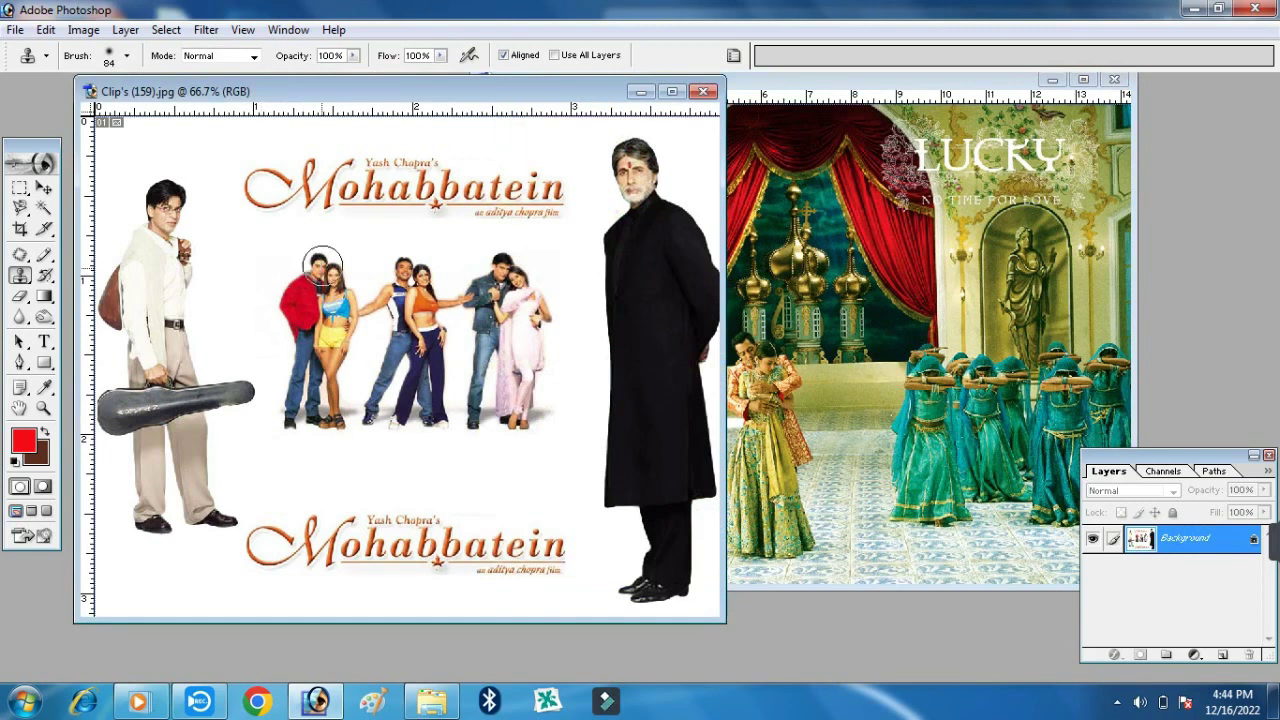
key(bracketright)
key(bracketright)
alt+click(310, 256)
click(848, 340)
mouse_move(847, 345)
mouse_down()
mouse_move(850, 470)
mouse_move(870, 507)
mouse_move(878, 430)
mouse_up()
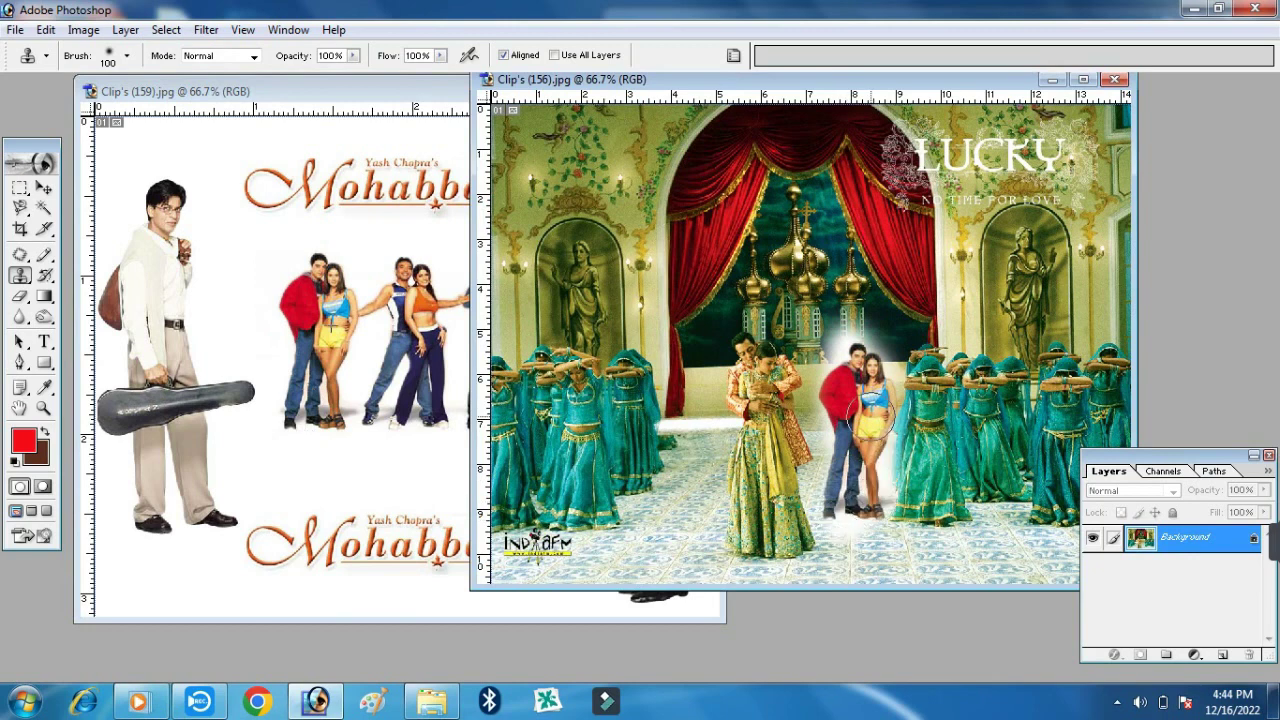
mouse_move(835, 470)
mouse_down()
mouse_move(846, 512)
mouse_move(825, 470)
mouse_move(845, 450)
mouse_up()
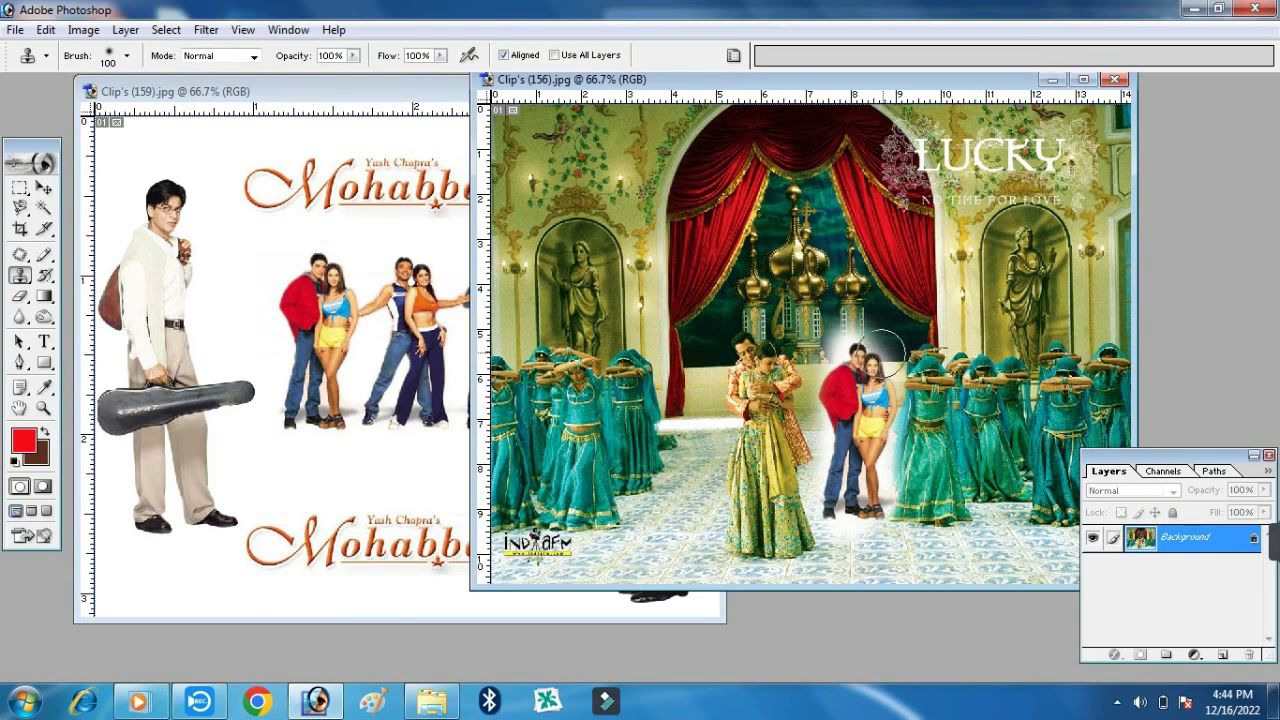
drag(882, 350, 930, 368)
mouse_move(940, 350)
mouse_down()
mouse_move(940, 445)
mouse_move(963, 426)
mouse_move(962, 370)
mouse_up()
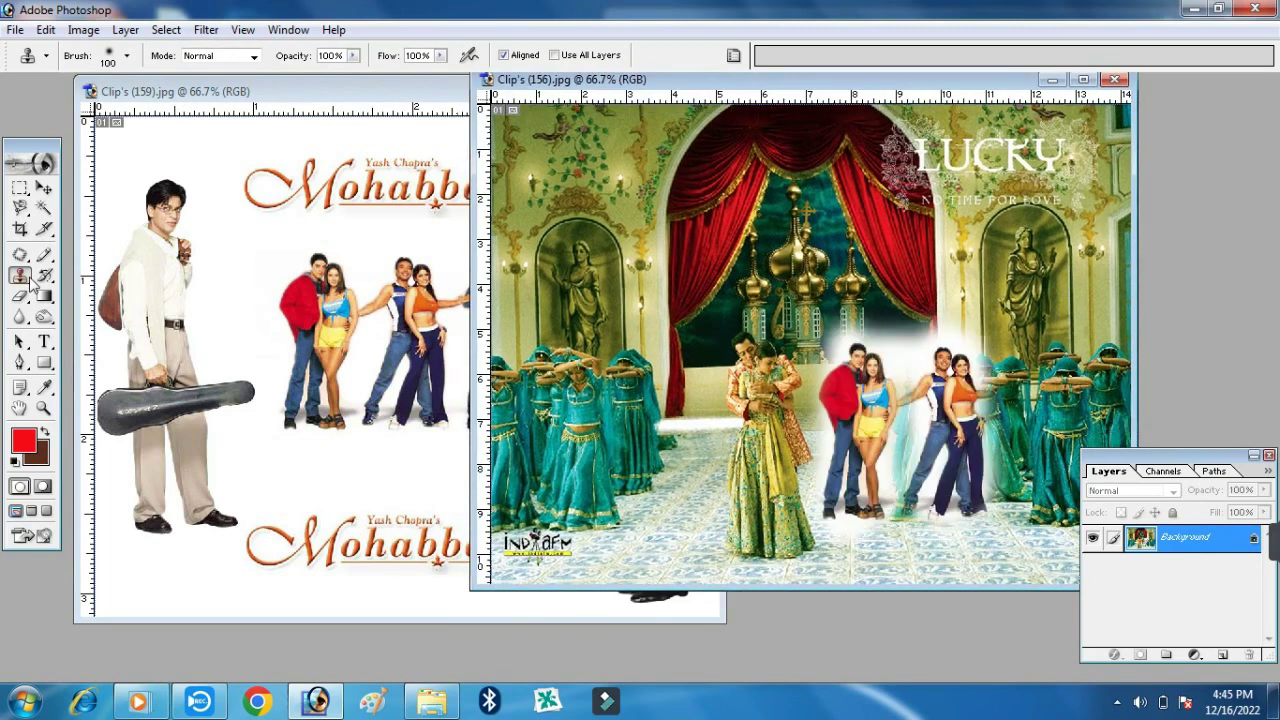
Try erasing the red-shirt man's head on the poster, then undo it
click(44, 275)
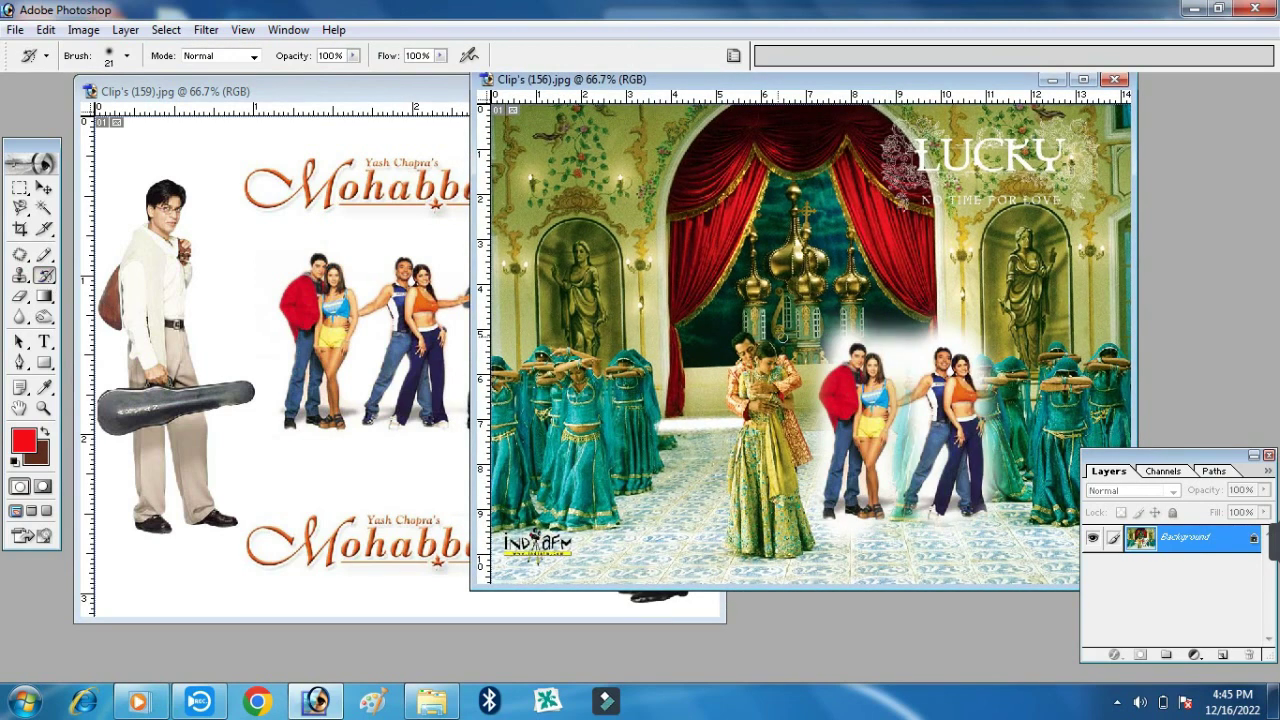
click(355, 371)
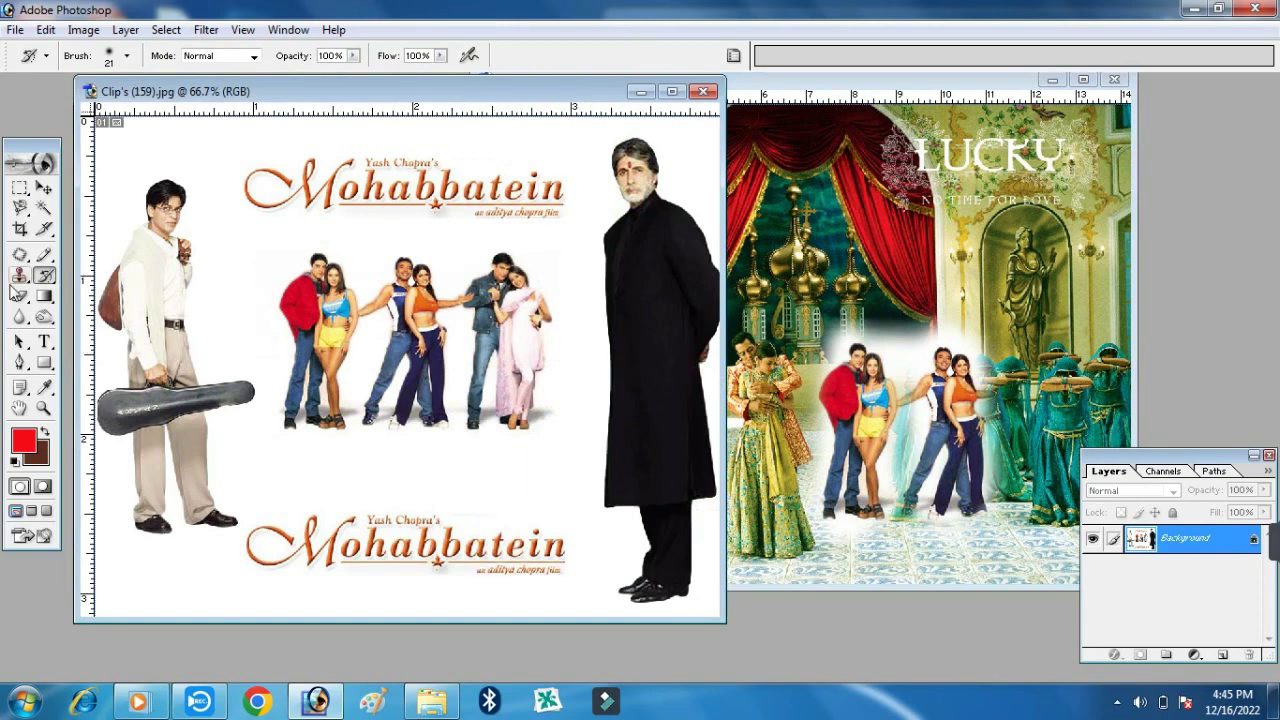
click(20, 296)
mouse_move(326, 262)
mouse_down()
mouse_move(299, 258)
mouse_move(320, 300)
mouse_up()
key(ctrl+z)
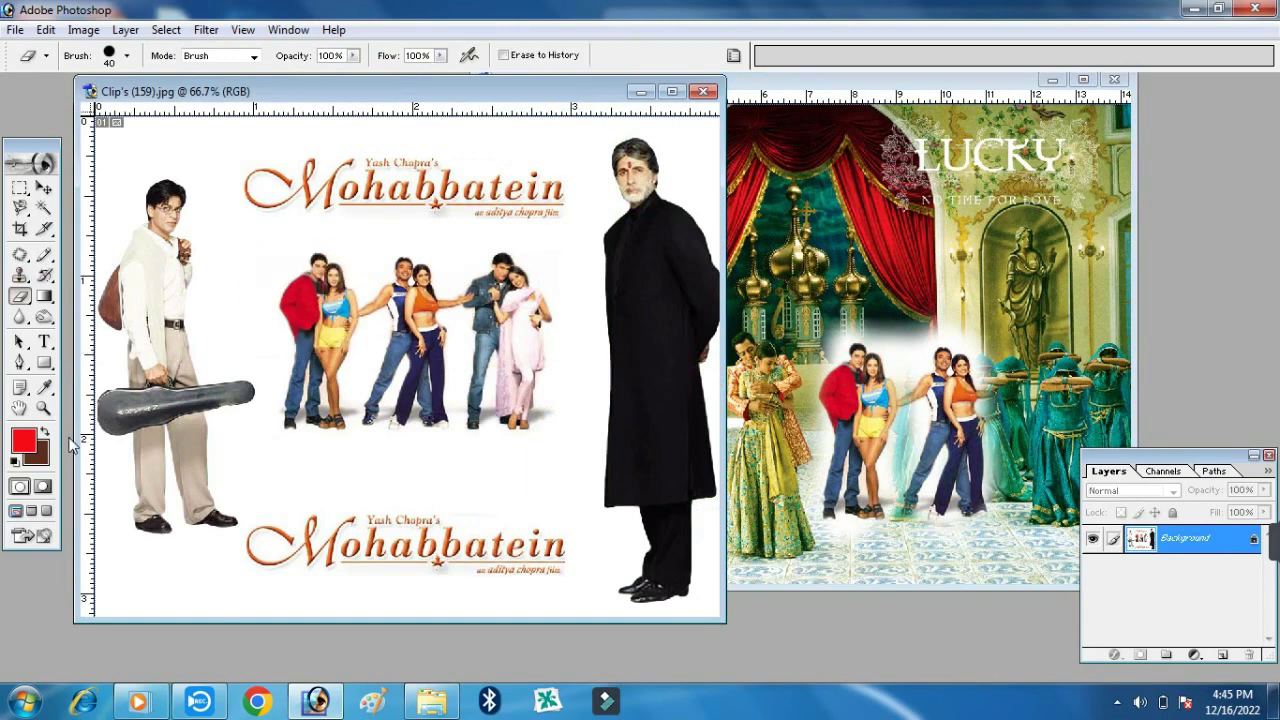
Set a near-white background and erase the red-shirt man on the poster with a 90 px eraser
click(36, 452)
click(429, 240)
key(Return)
right_click(366, 266)
drag(496, 275, 520, 275)
drag(330, 260, 310, 420)
Undo the poster erasing and create a new preset-size blank canvas rotated to landscape
key(ctrl+alt+z)
key(ctrl+alt+z)
click(44, 296)
key(ctrl+n)
click(630, 280)
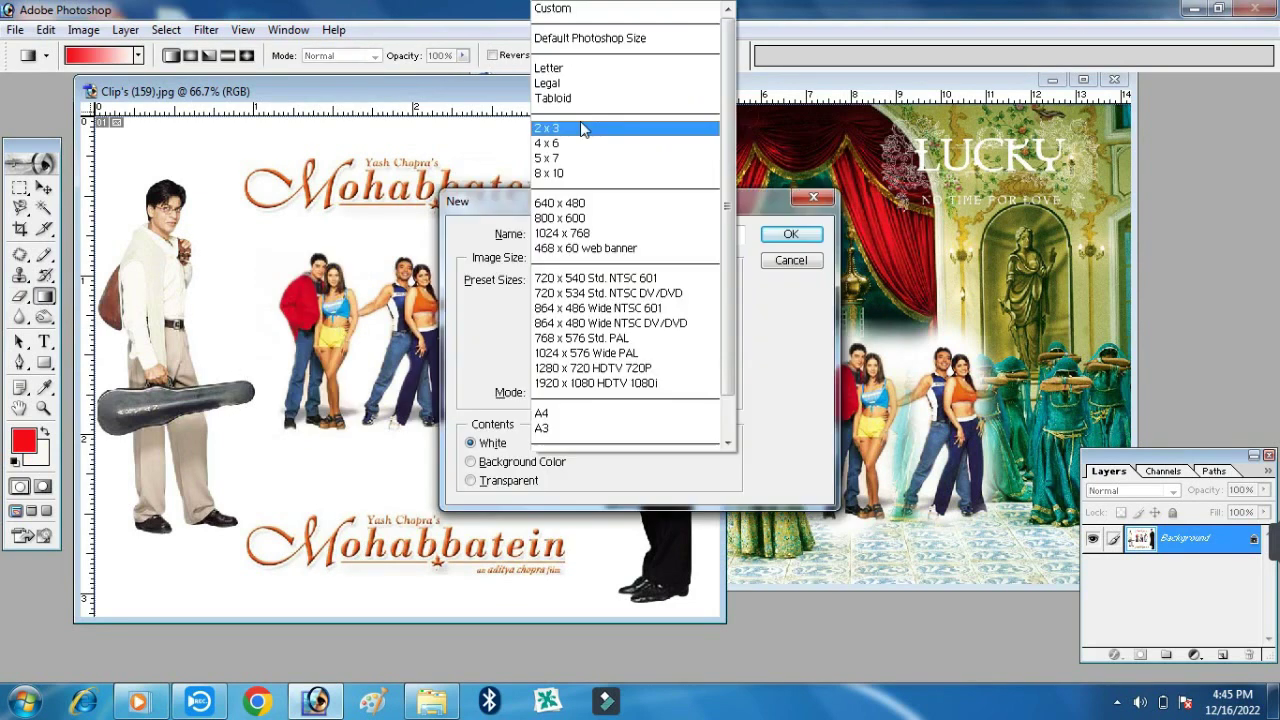
key(Return)
drag(250, 106, 447, 105)
click(83, 29)
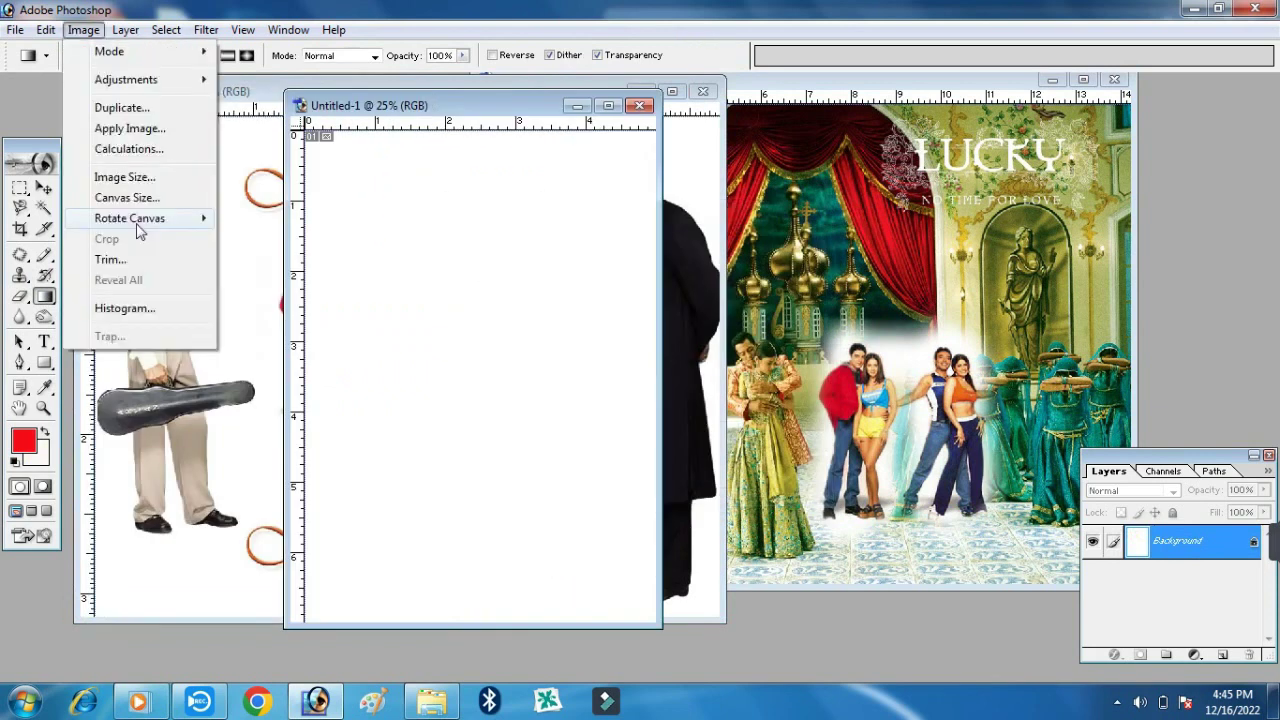
click(260, 238)
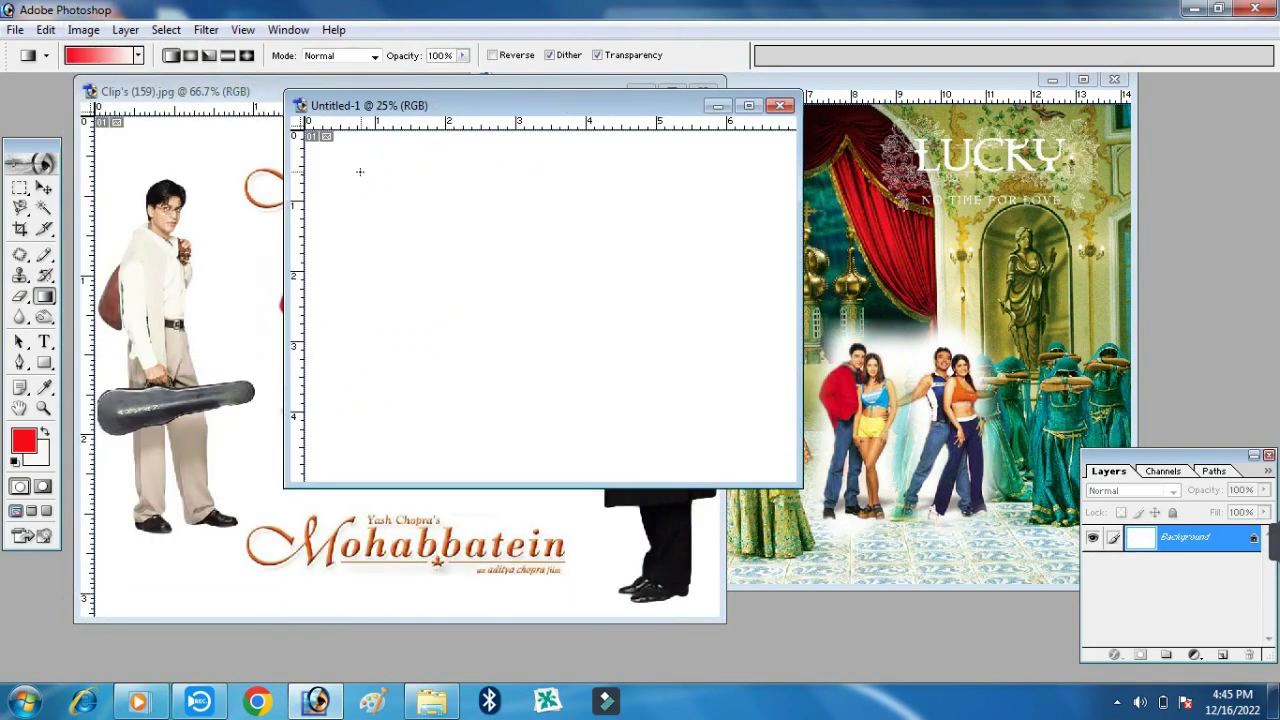
Fill the canvas with a red-to-white gradient, then a red-to-blue gradient
drag(360, 172, 745, 430)
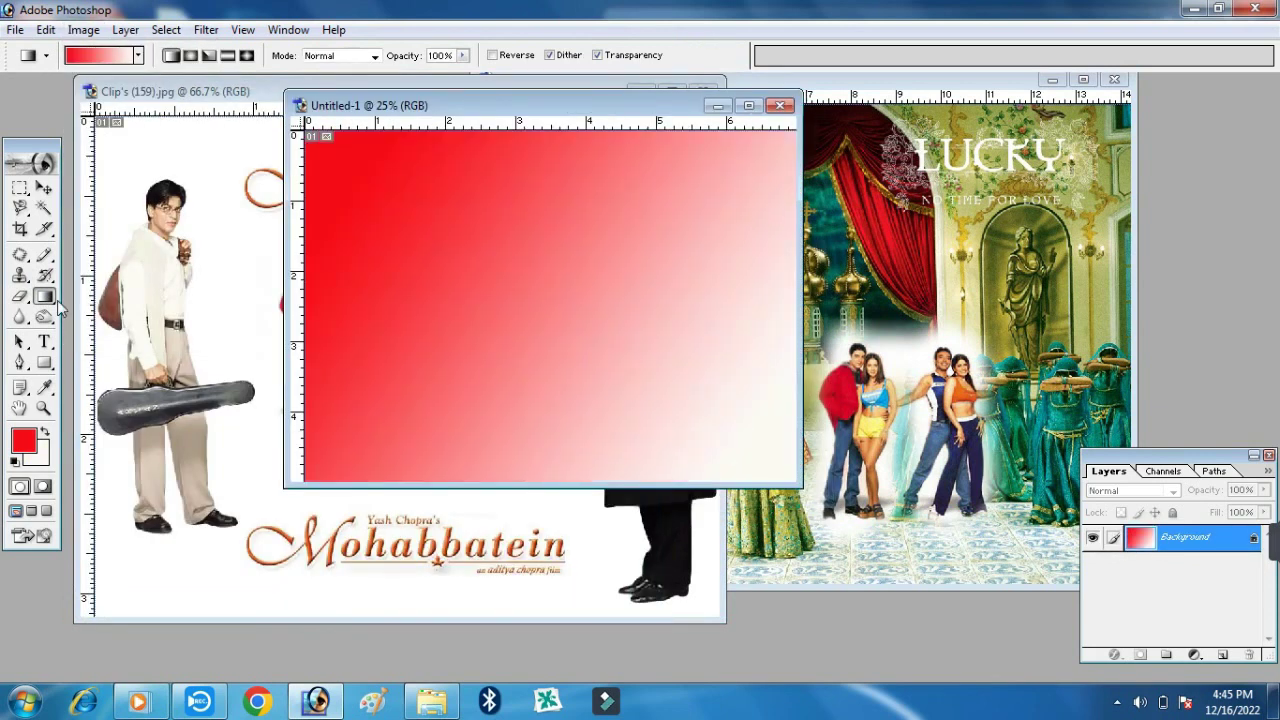
click(42, 457)
click(686, 312)
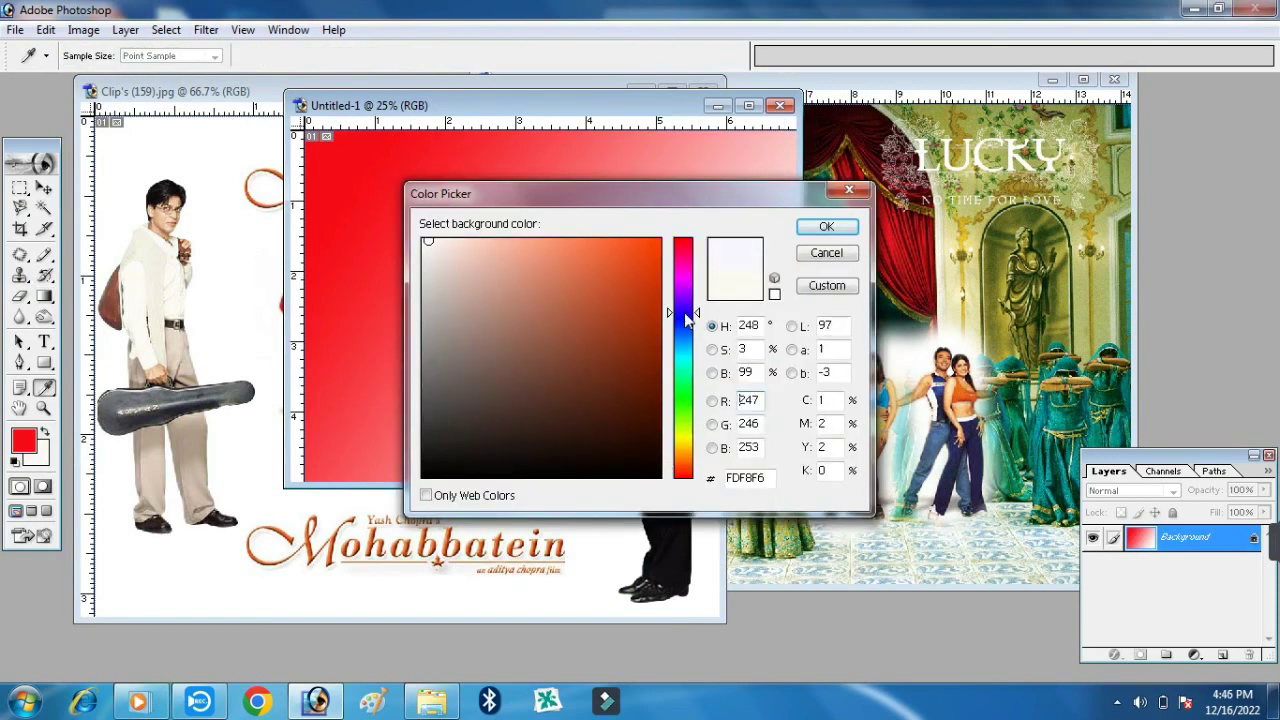
click(642, 260)
click(826, 226)
drag(229, 194, 739, 454)
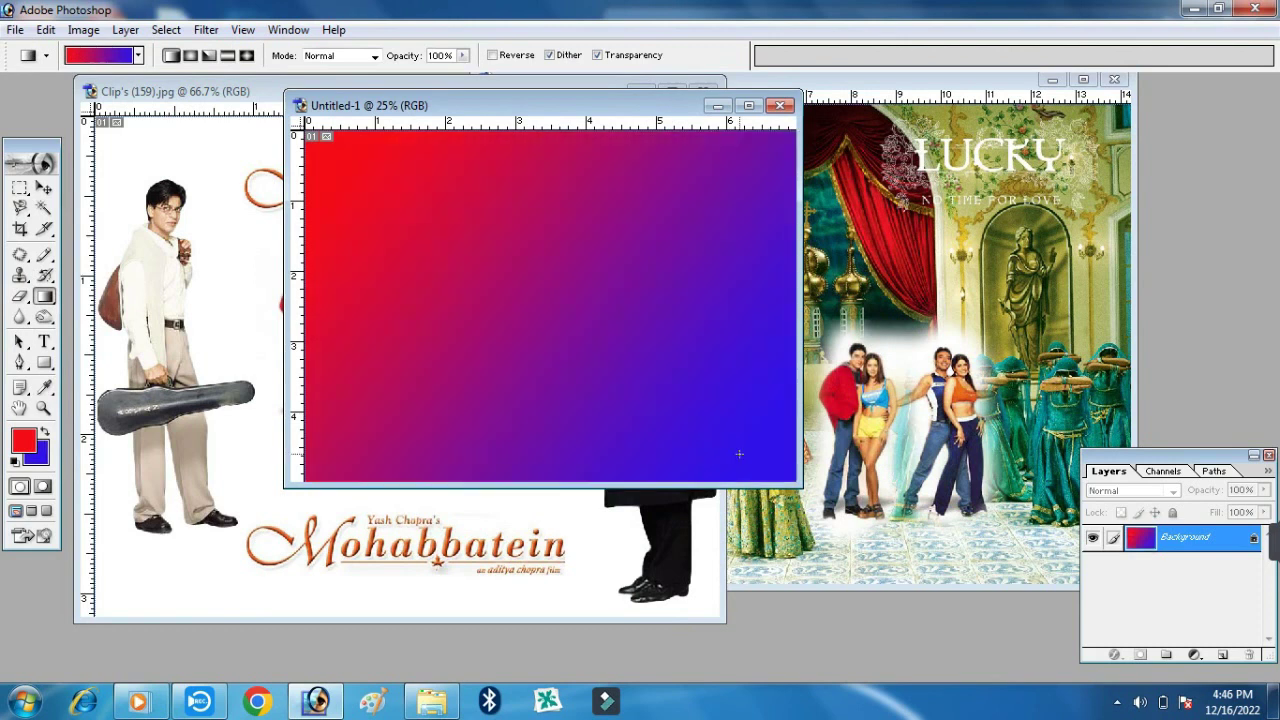
Fill the canvas with the spectrum preset, then the blue, white and gold Chrome gradient
click(138, 55)
double_click(165, 128)
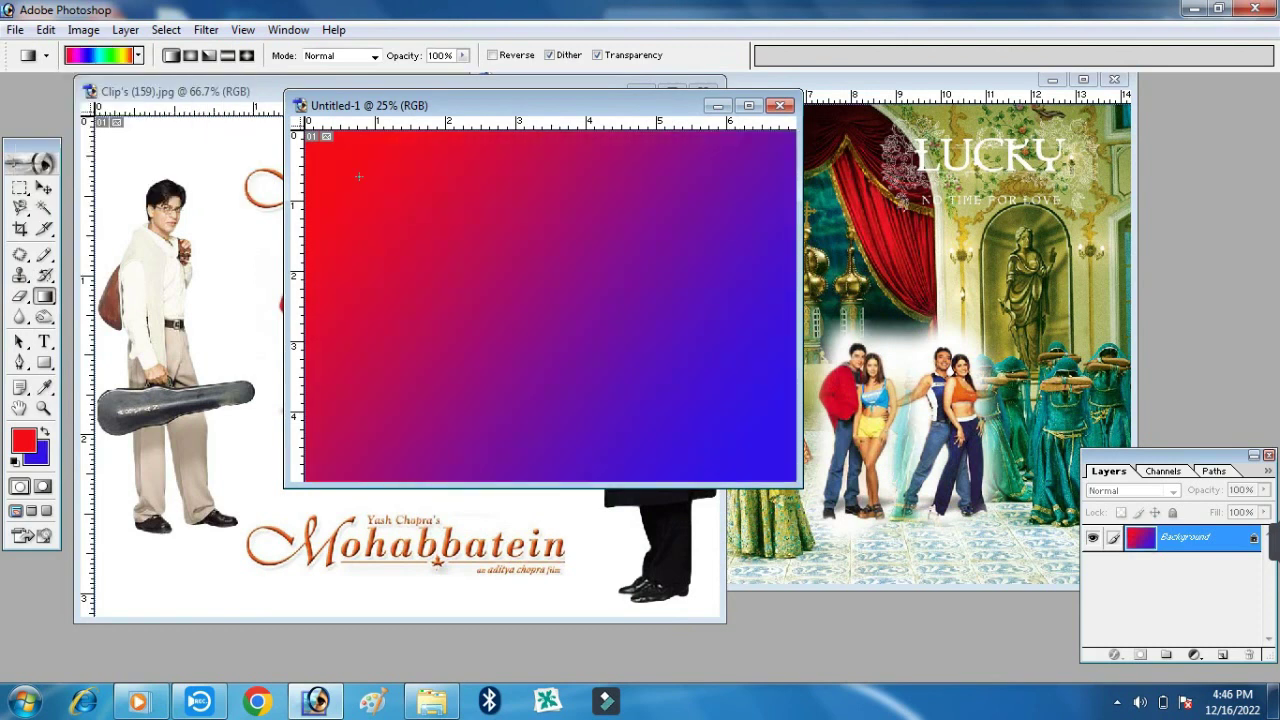
drag(358, 177, 760, 420)
click(138, 55)
click(190, 125)
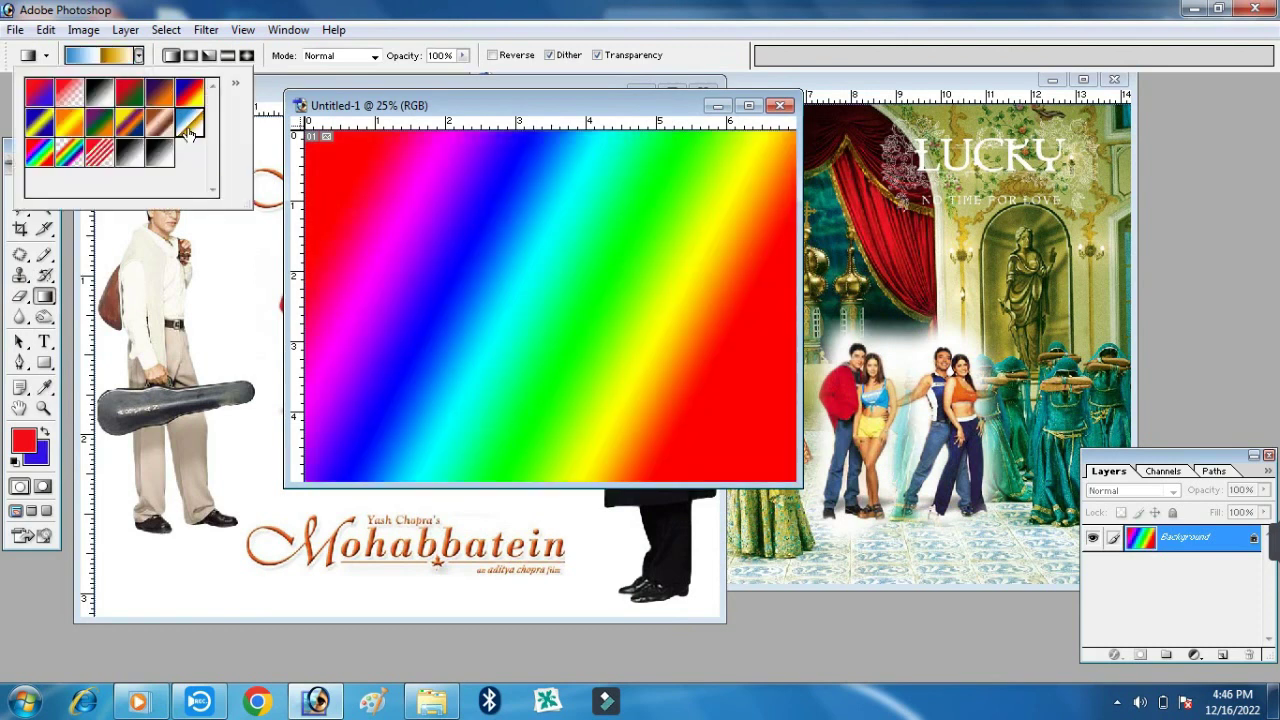
drag(380, 170, 778, 443)
Redraw the Chrome gradient as radial, reflected and diamond styles
click(190, 55)
drag(433, 194, 614, 346)
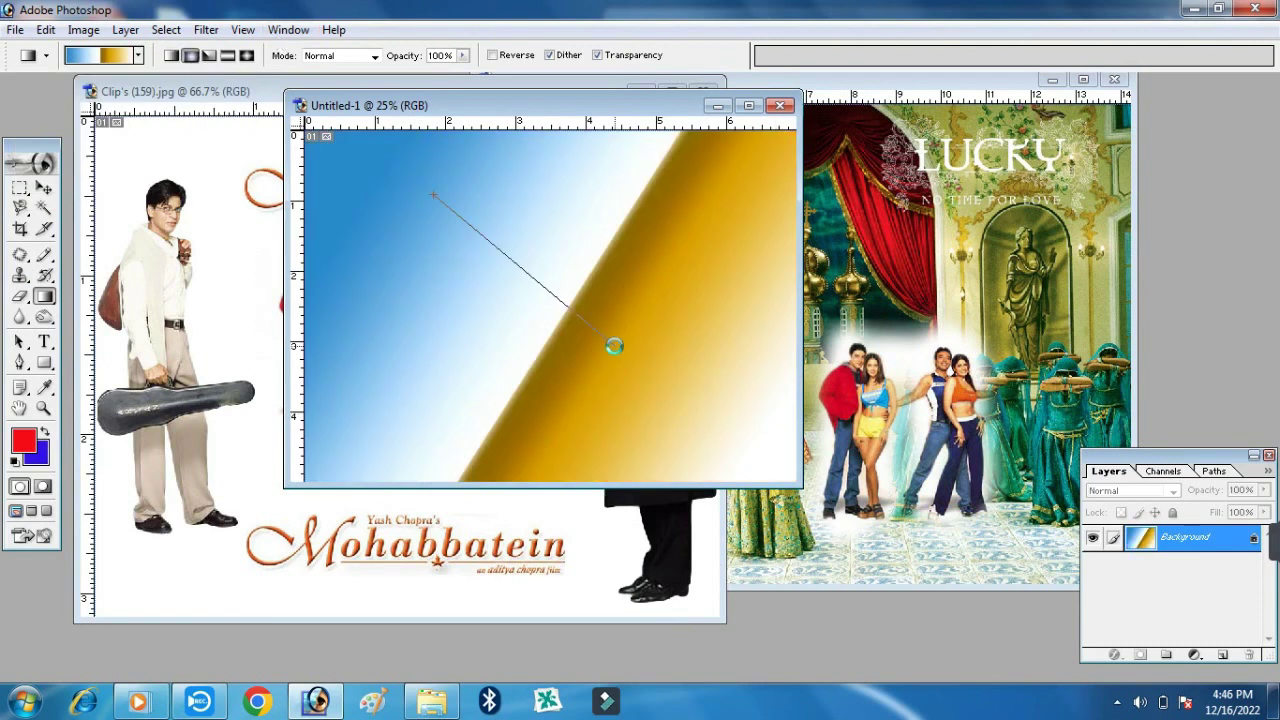
click(228, 55)
drag(460, 206, 740, 380)
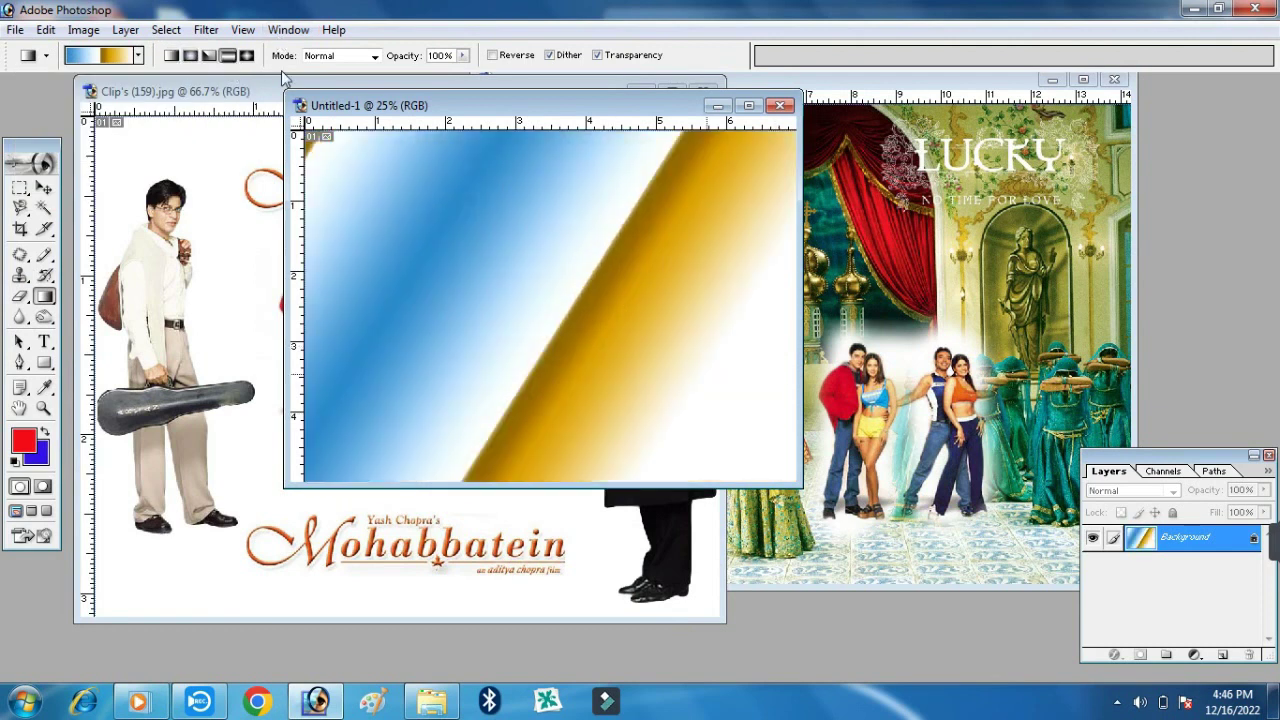
drag(460, 206, 553, 260)
Close the gradient practice canvas without saving
click(20, 317)
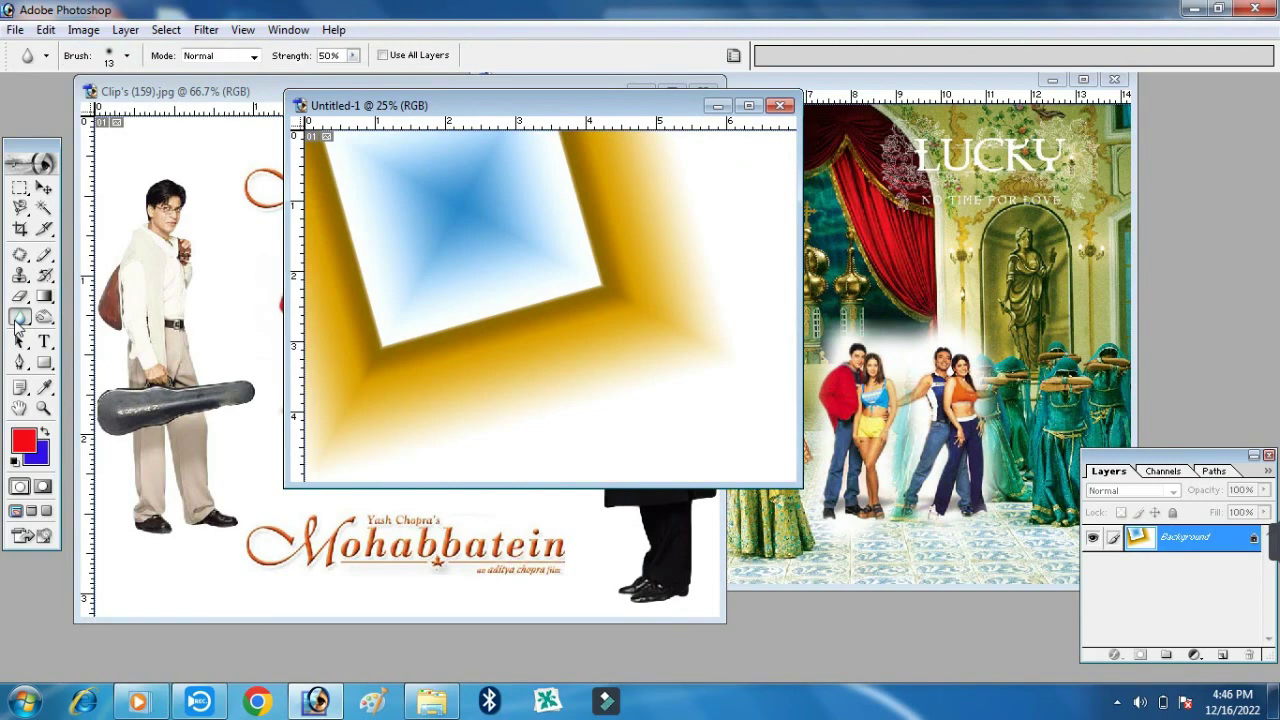
click(18, 320)
key(alt+ctrl+w)
Close the Mohabbatein poster without saving and zoom in on the portrait's face
click(660, 276)
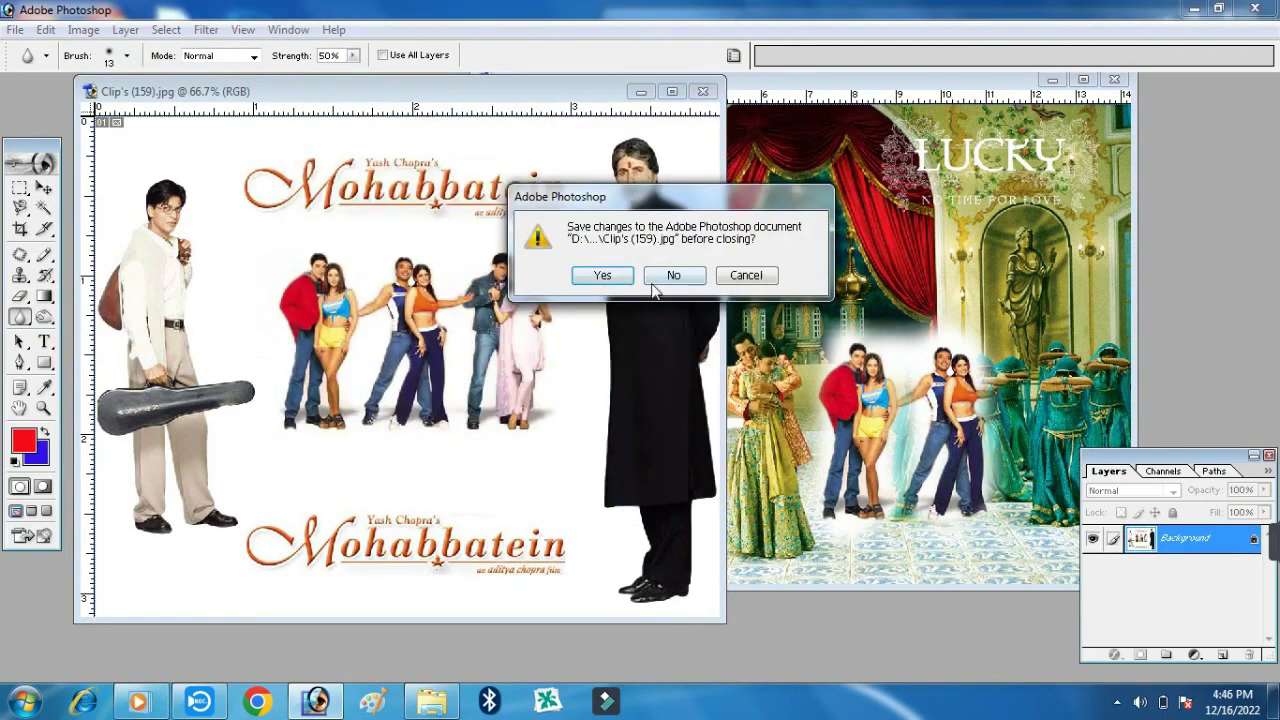
click(685, 91)
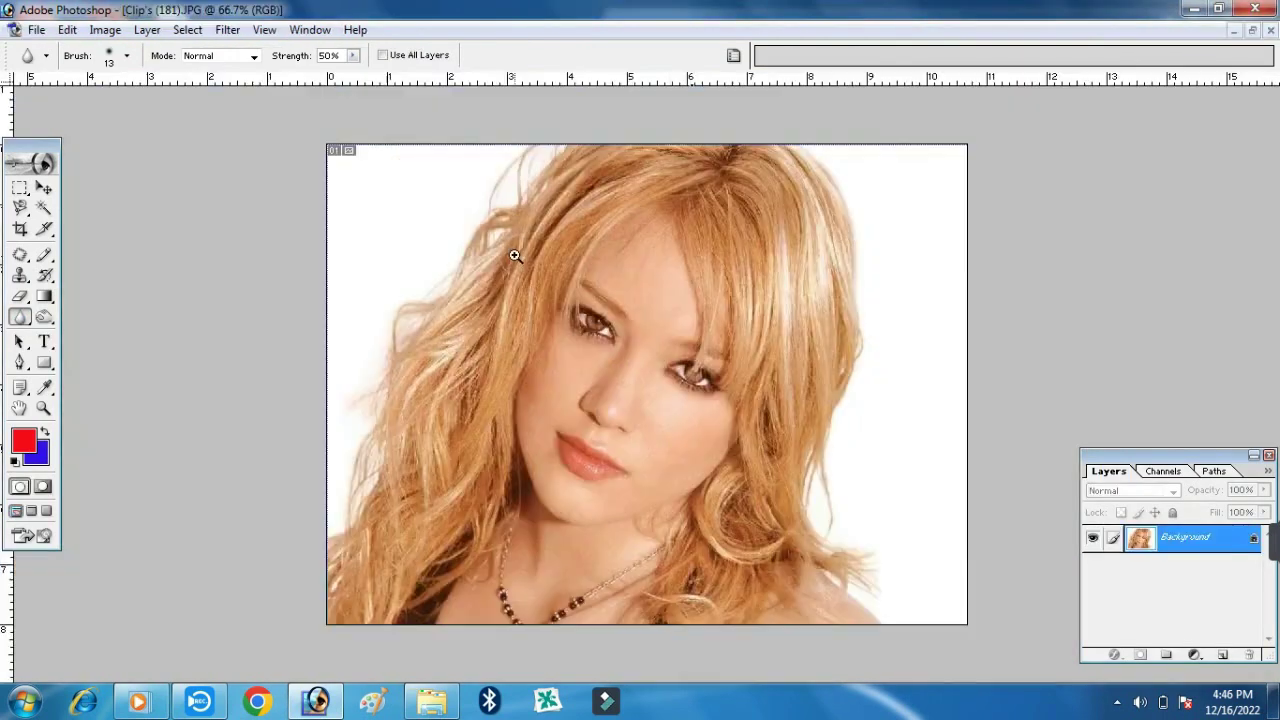
ctrl+click(514, 256)
Set a 77 px Smudge brush and smear the brow above the right eye
right_click(594, 289)
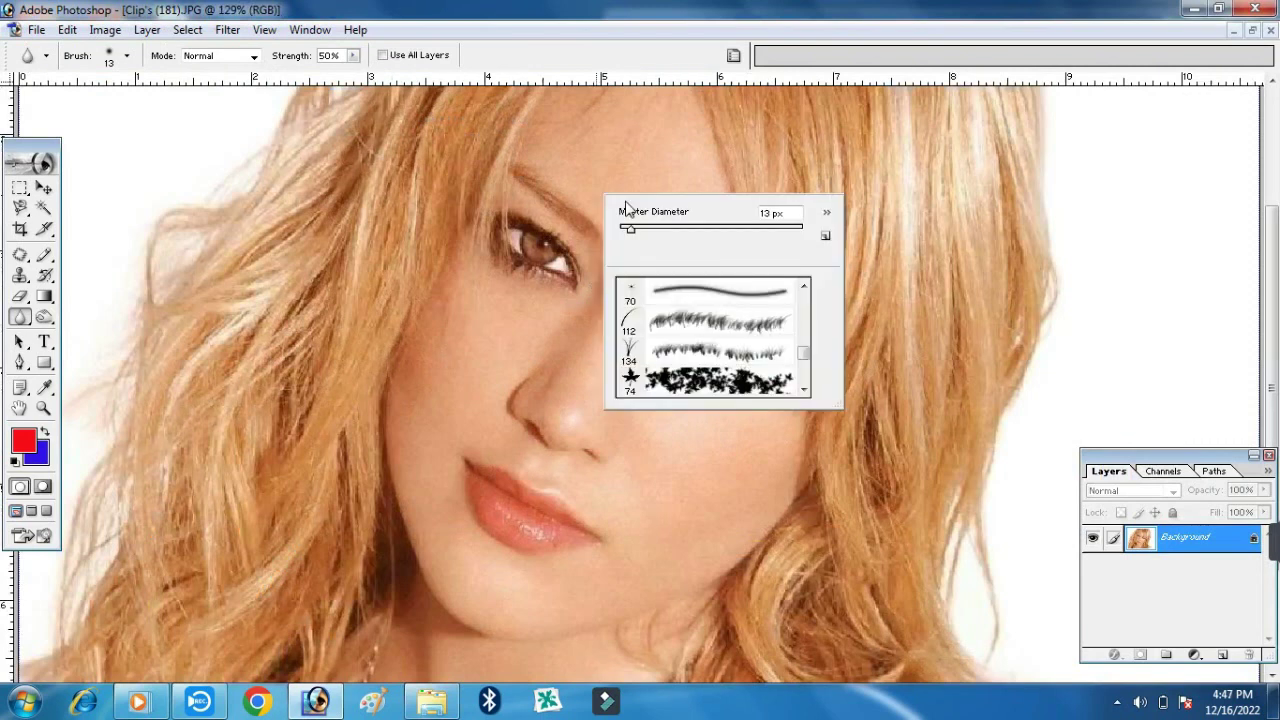
text(77)
key(Return)
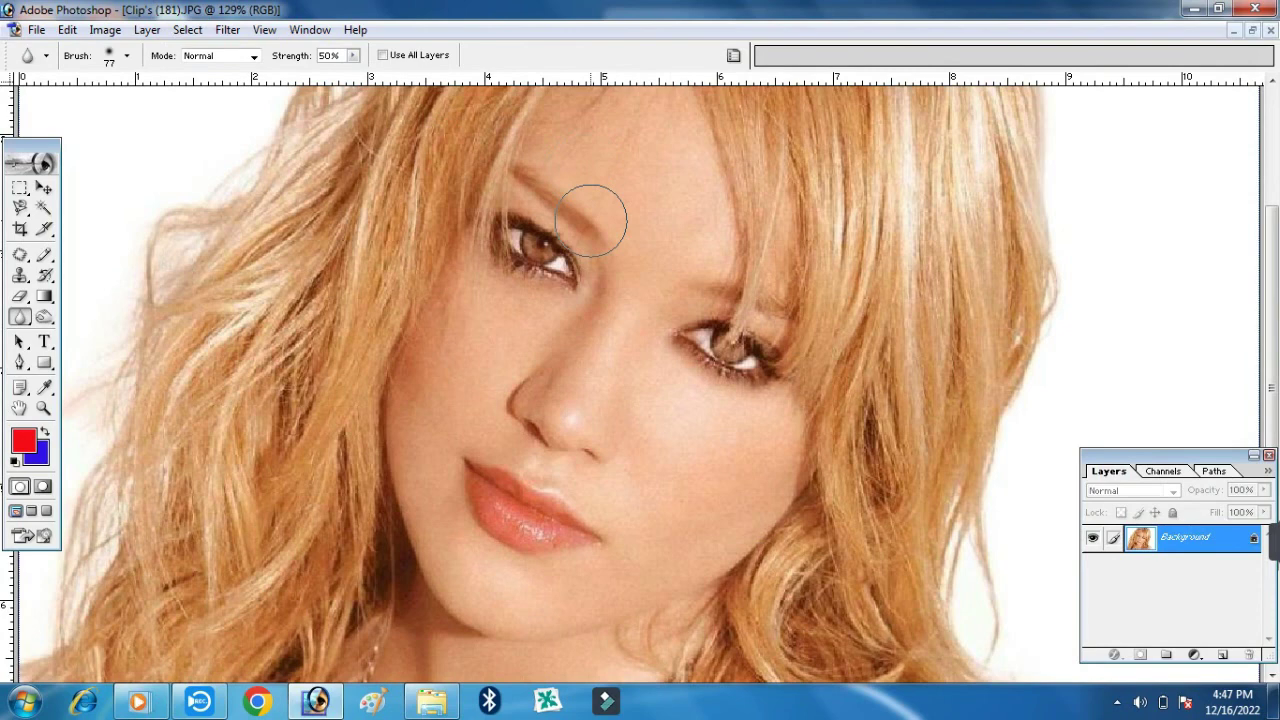
key(shift+r)
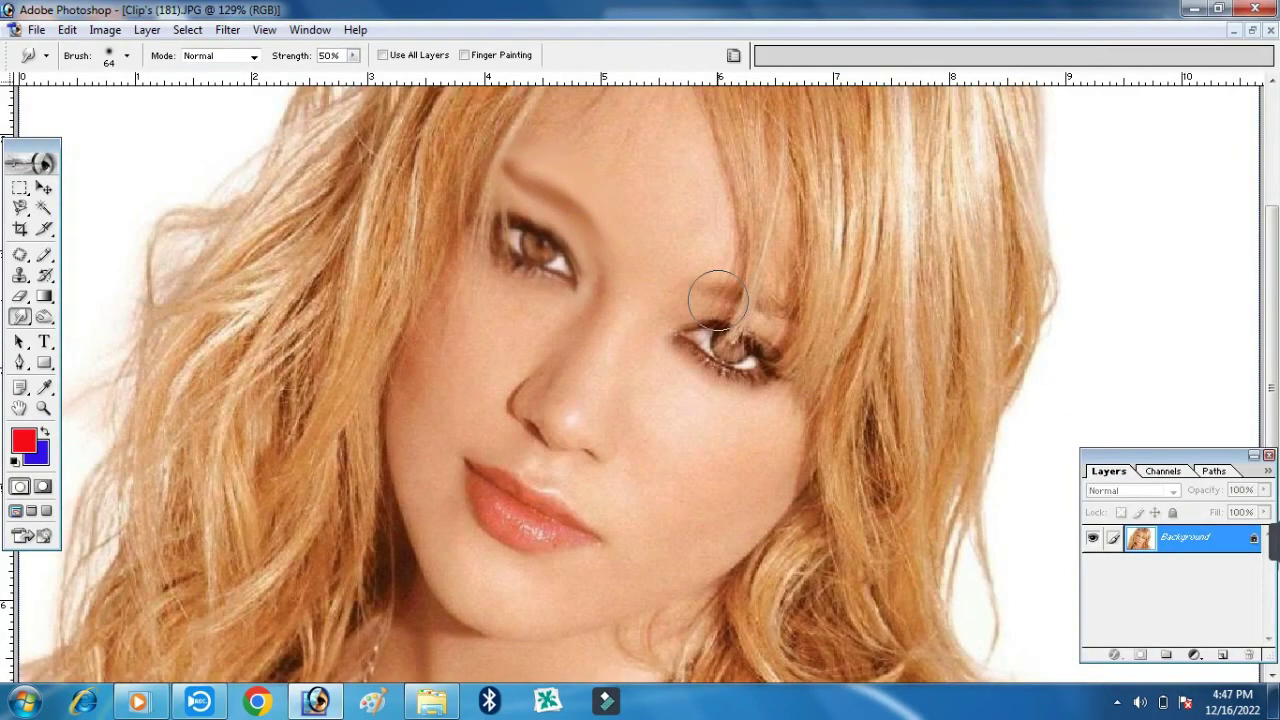
drag(716, 298, 790, 290)
Undo the smudge strokes and switch to the Dodge tool with a 250 px brush
key(ctrl+alt+z)
key(ctrl+alt+z)
click(44, 316)
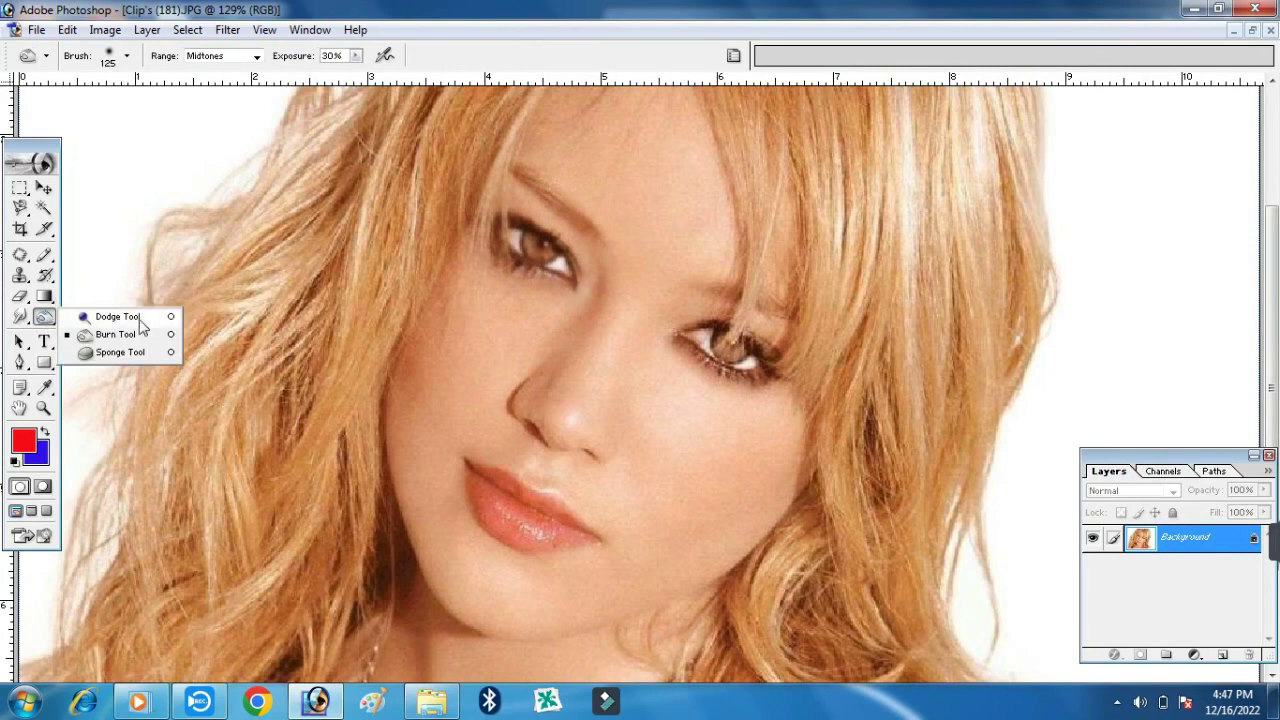
click(200, 311)
scroll(648, 305, up, 3)
key(bracketleft)
key(bracketleft)
right_click(651, 292)
key(Return)
Resize the Dodge brush through 77 and 94 px to 157 px
mouse_move(745, 325)
mouse_down()
mouse_move(720, 325)
mouse_move(730, 337)
mouse_up()
right_click(610, 305)
key(Return)
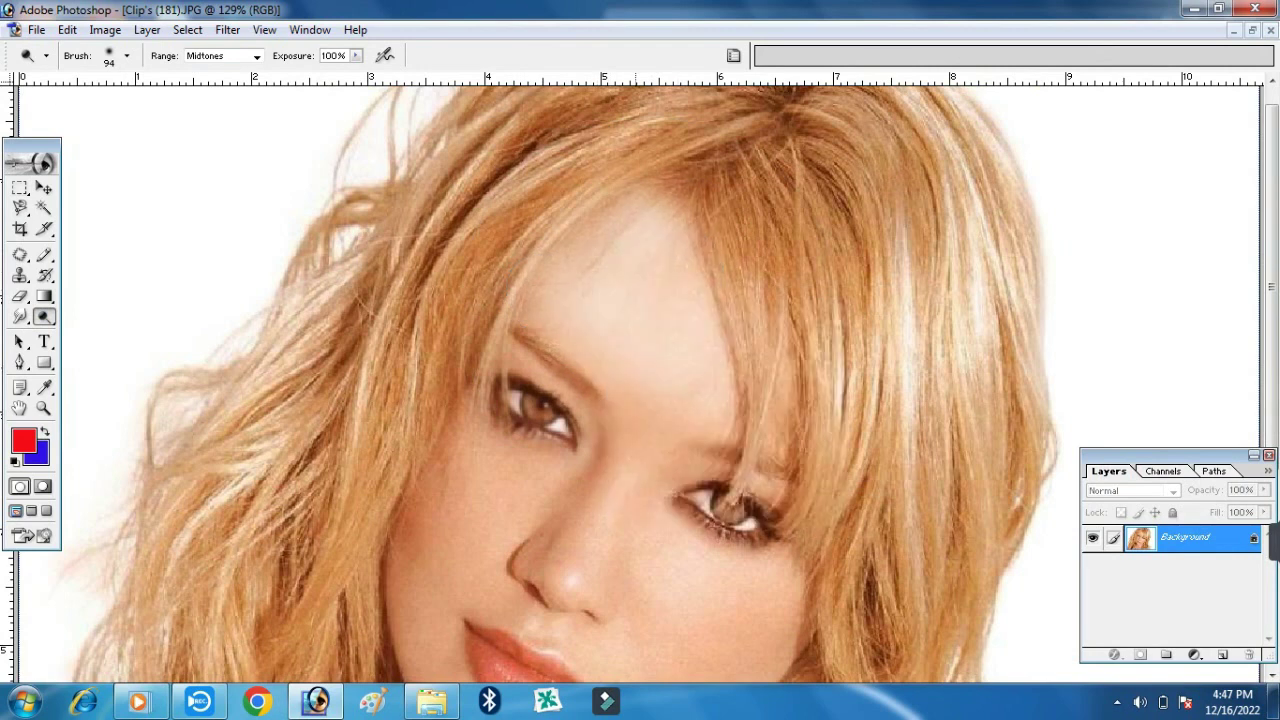
scroll(617, 230, down, 3)
right_click(617, 230)
drag(725, 266, 757, 266)
key(Return)
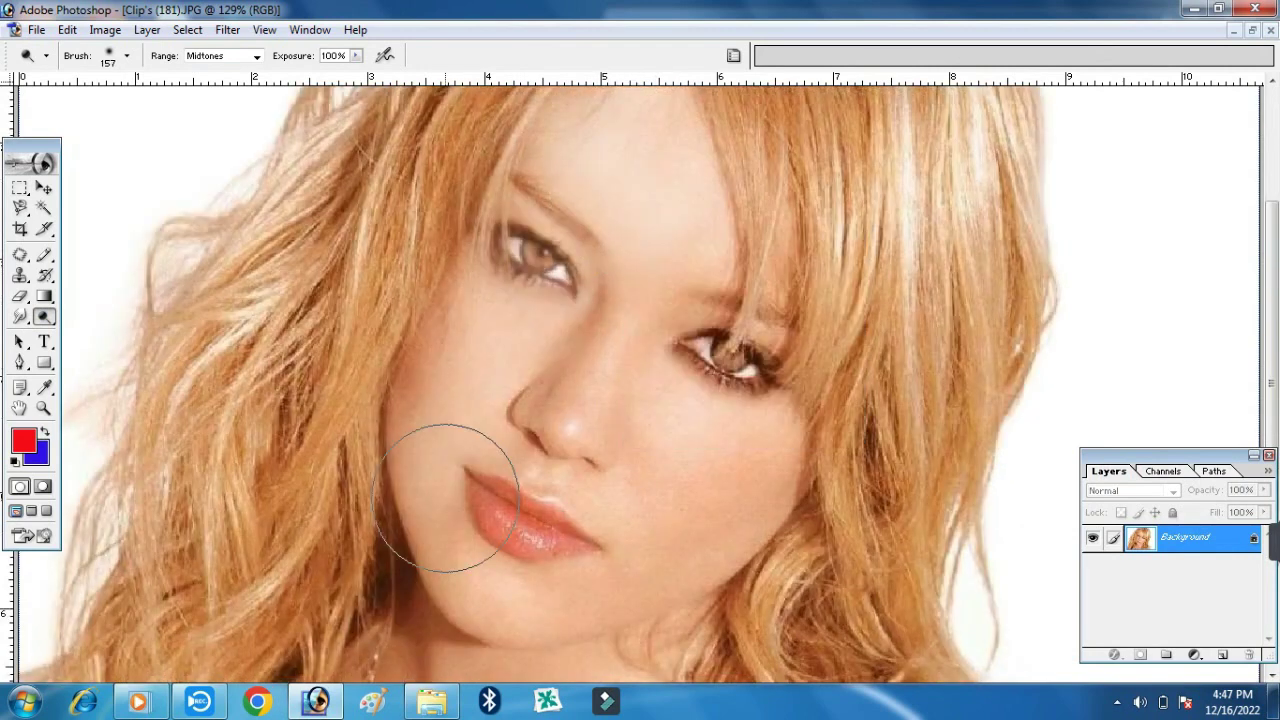
Undo two lightening strokes, set a 220 px brush, and restore the face lightening
scroll(414, 529, up, 3)
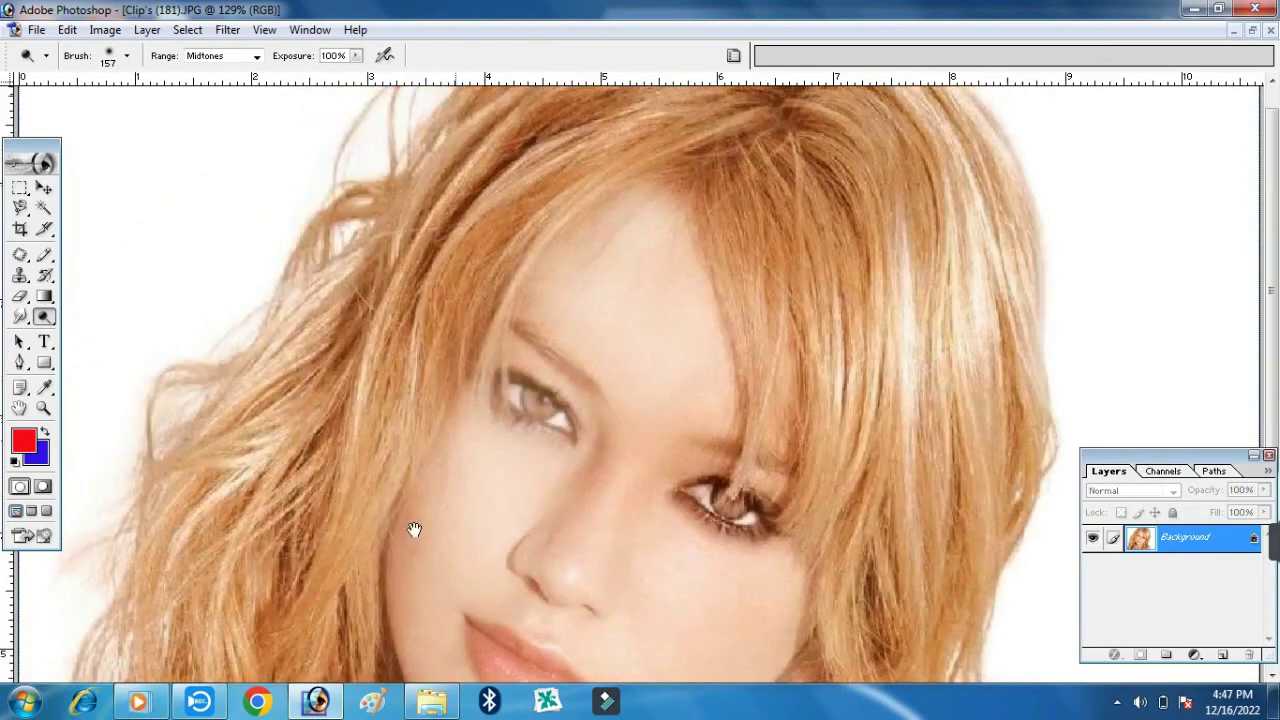
scroll(414, 529, up, 1)
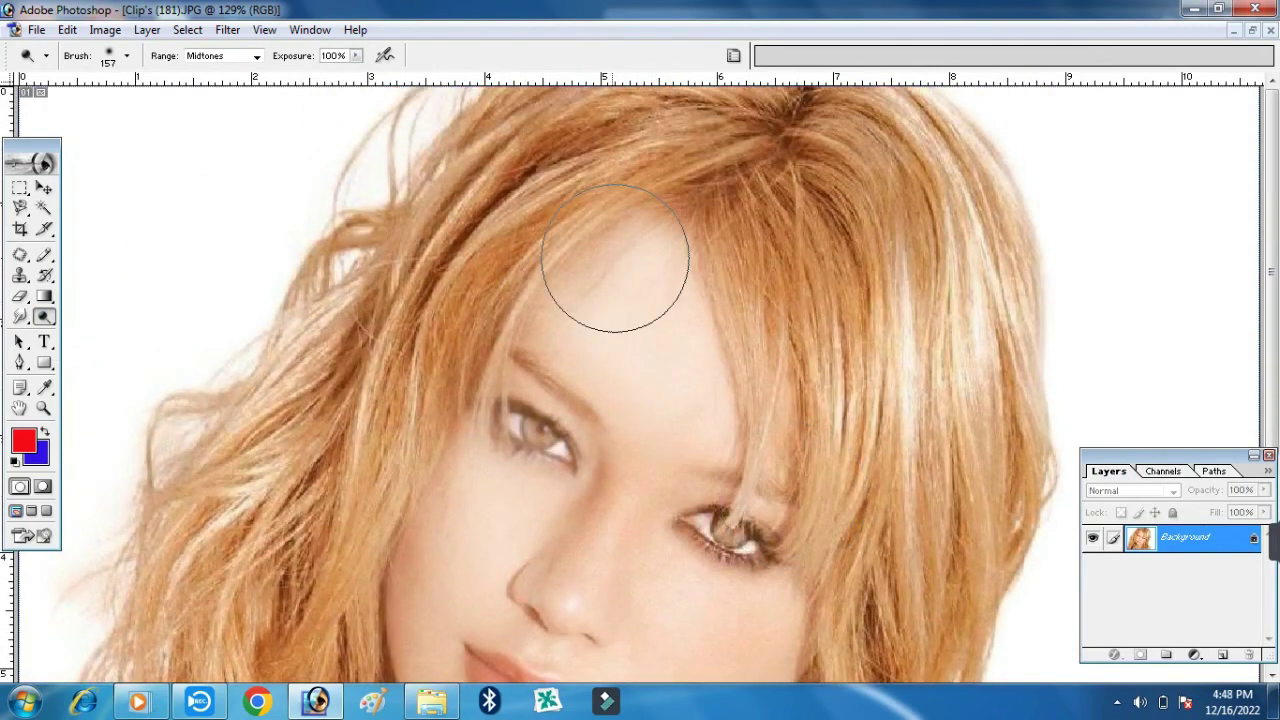
scroll(686, 244, down, 5)
key(ctrl+minus)
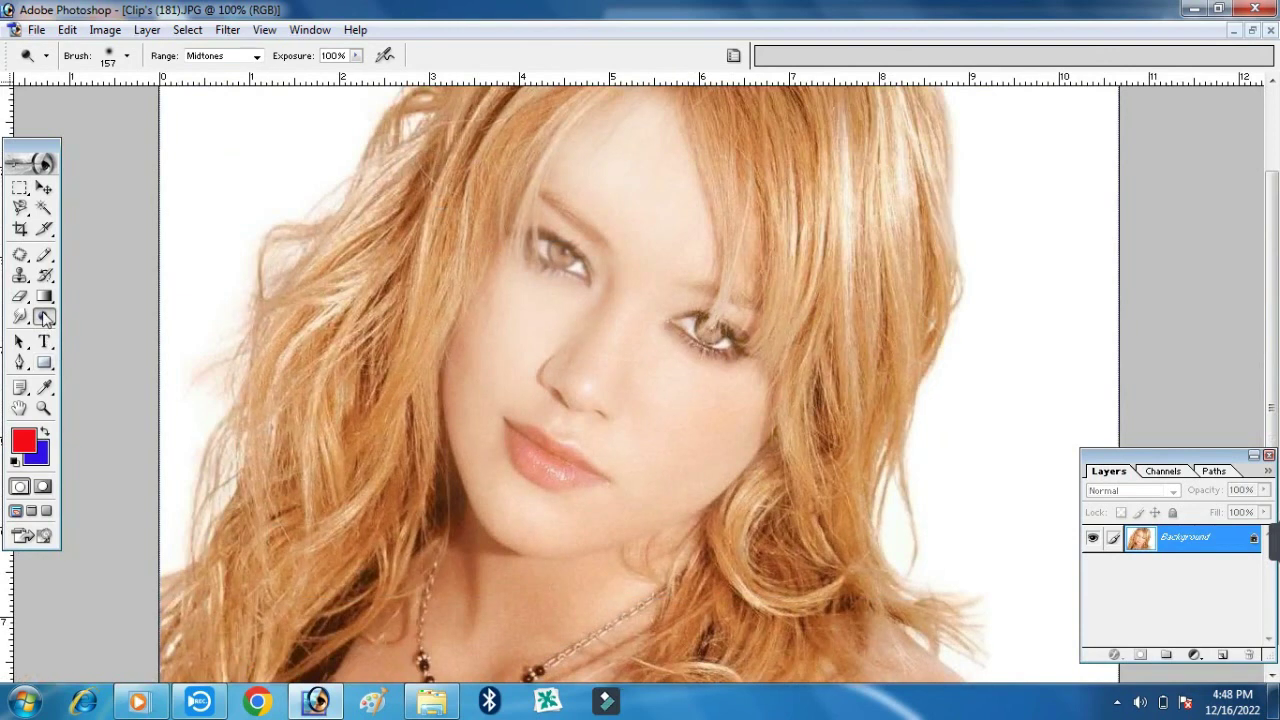
key(ctrl+alt+z)
key(ctrl+alt+z)
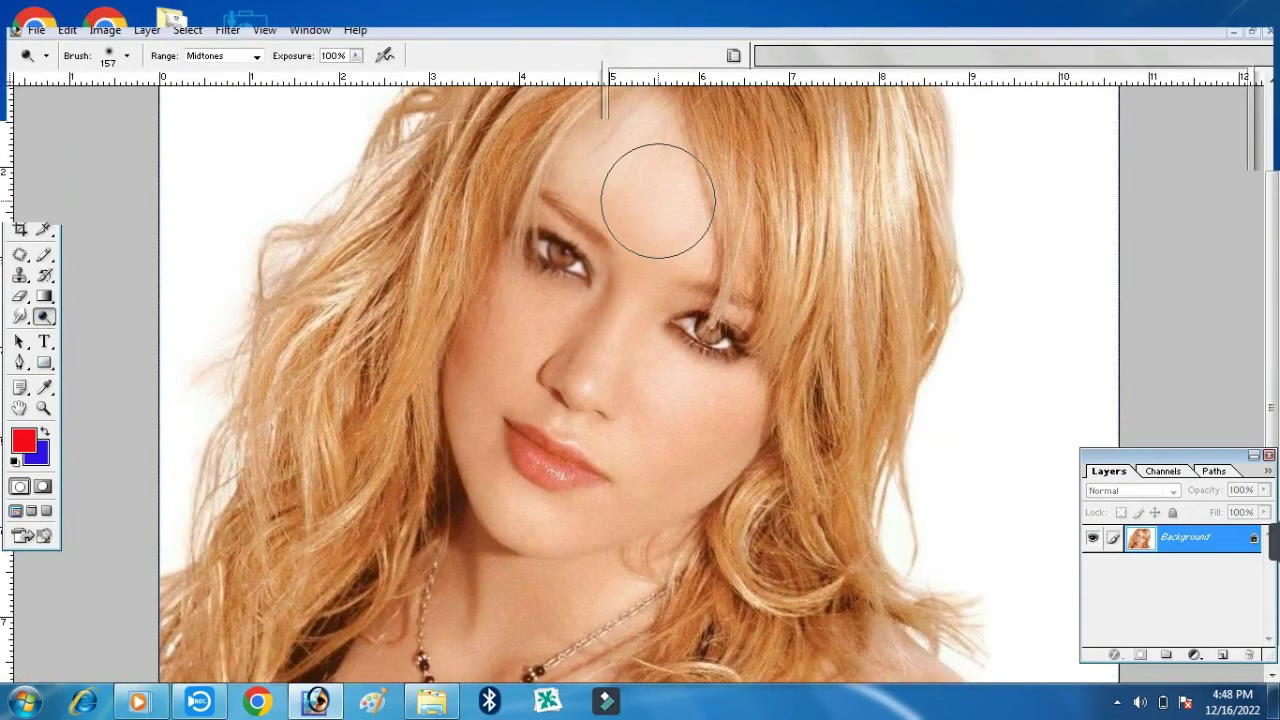
key(bracketright)
key(bracketright)
key(bracketright)
right_click(622, 170)
key(Escape)
key(ctrl+shift+z)
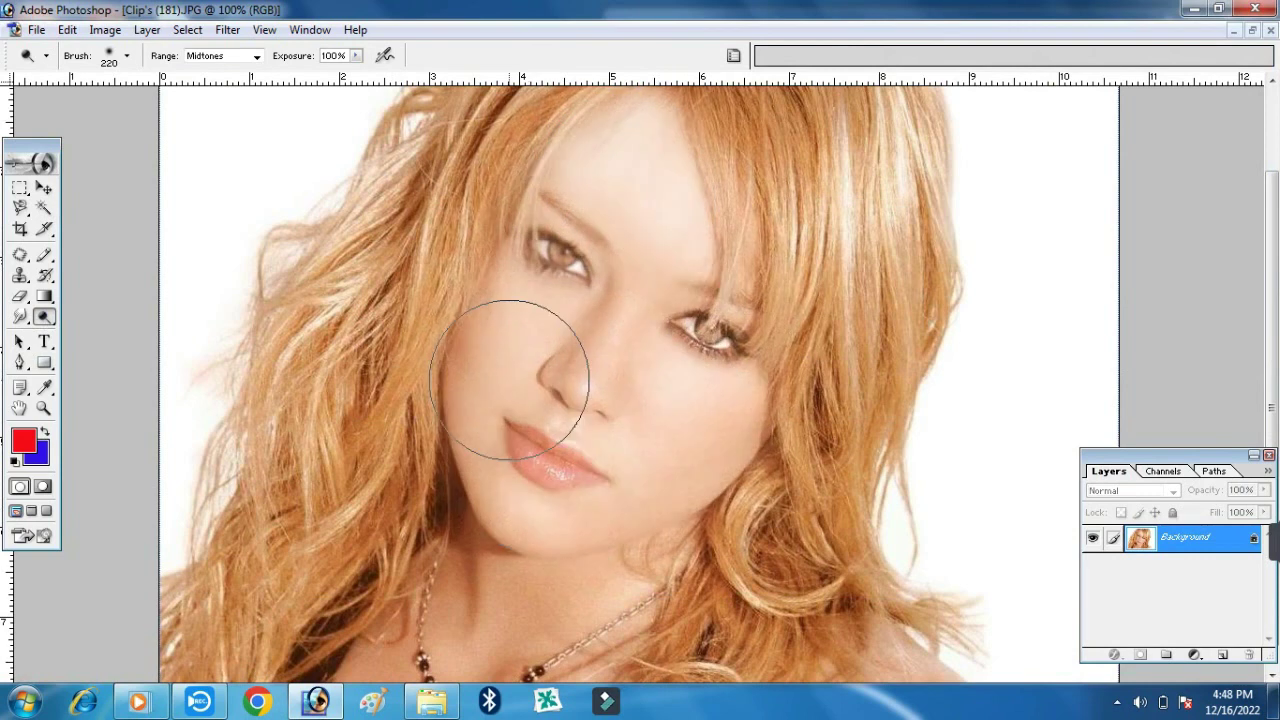
Select the Burn tool with a 14 px brush at 51% exposure, zoomed on the left eye
right_click(44, 316)
click(110, 336)
drag(528, 157, 643, 291)
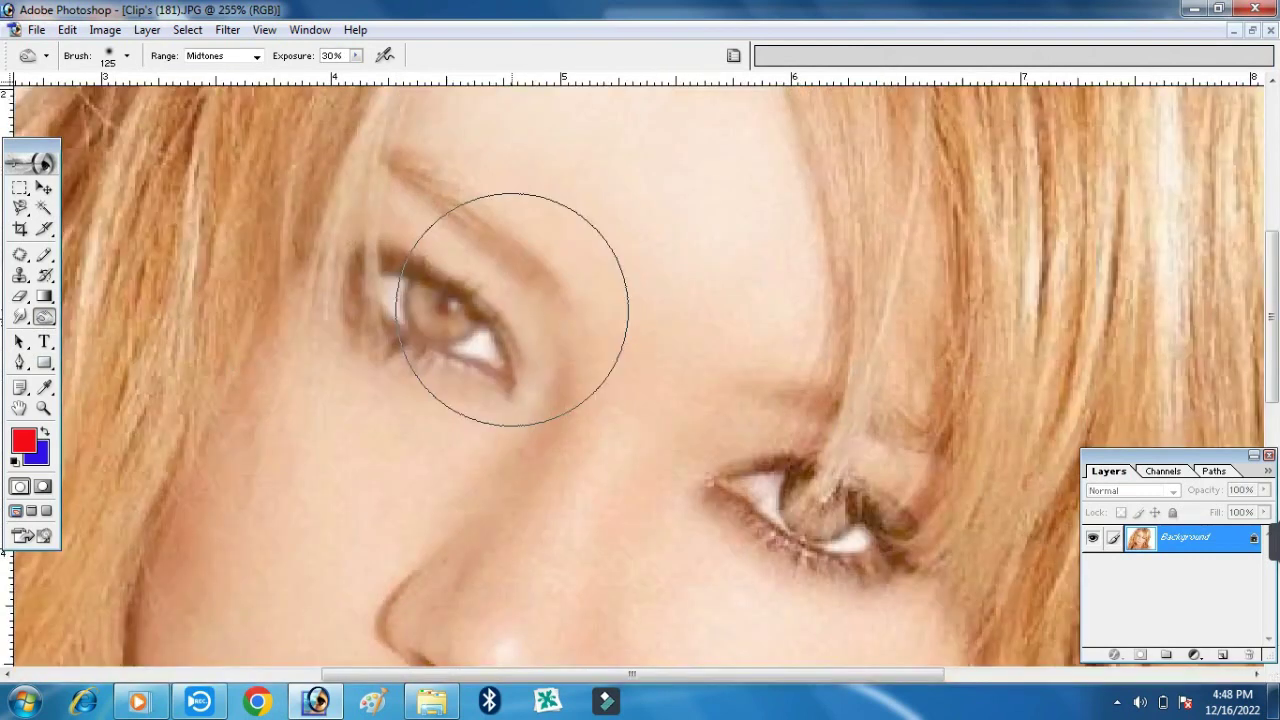
right_click(512, 309)
text(14)
key(Return)
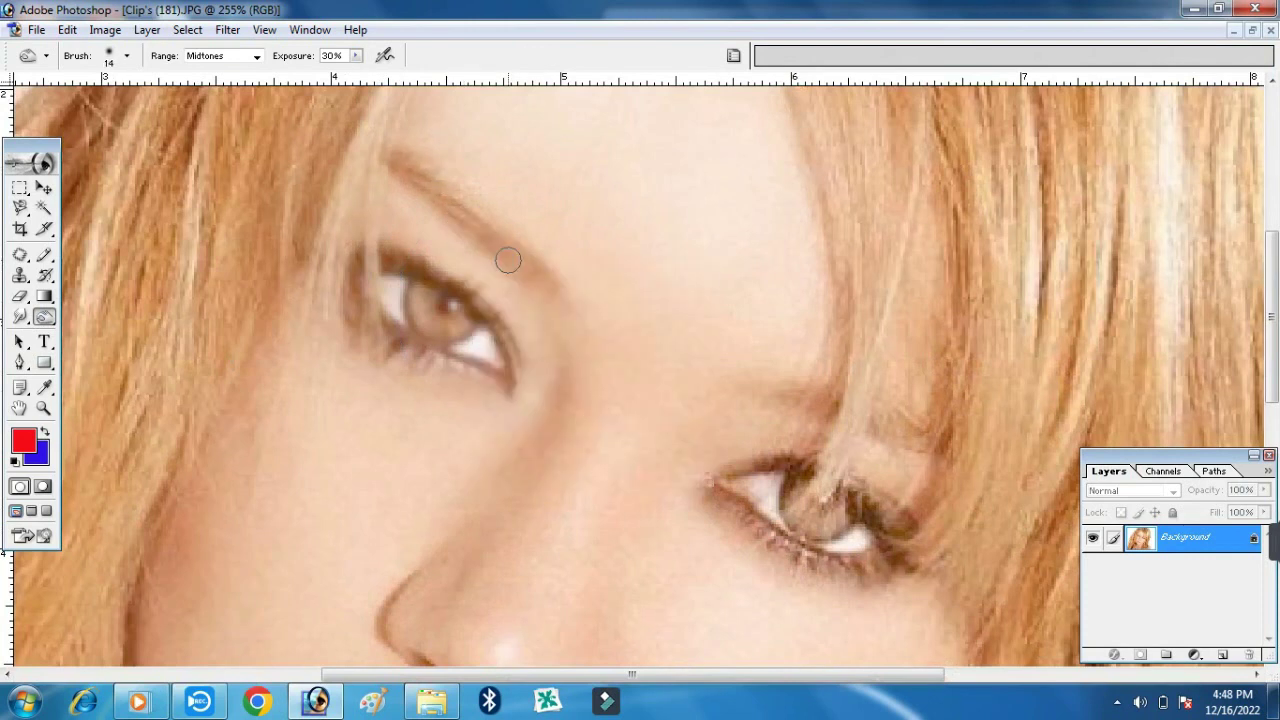
drag(357, 58, 378, 72)
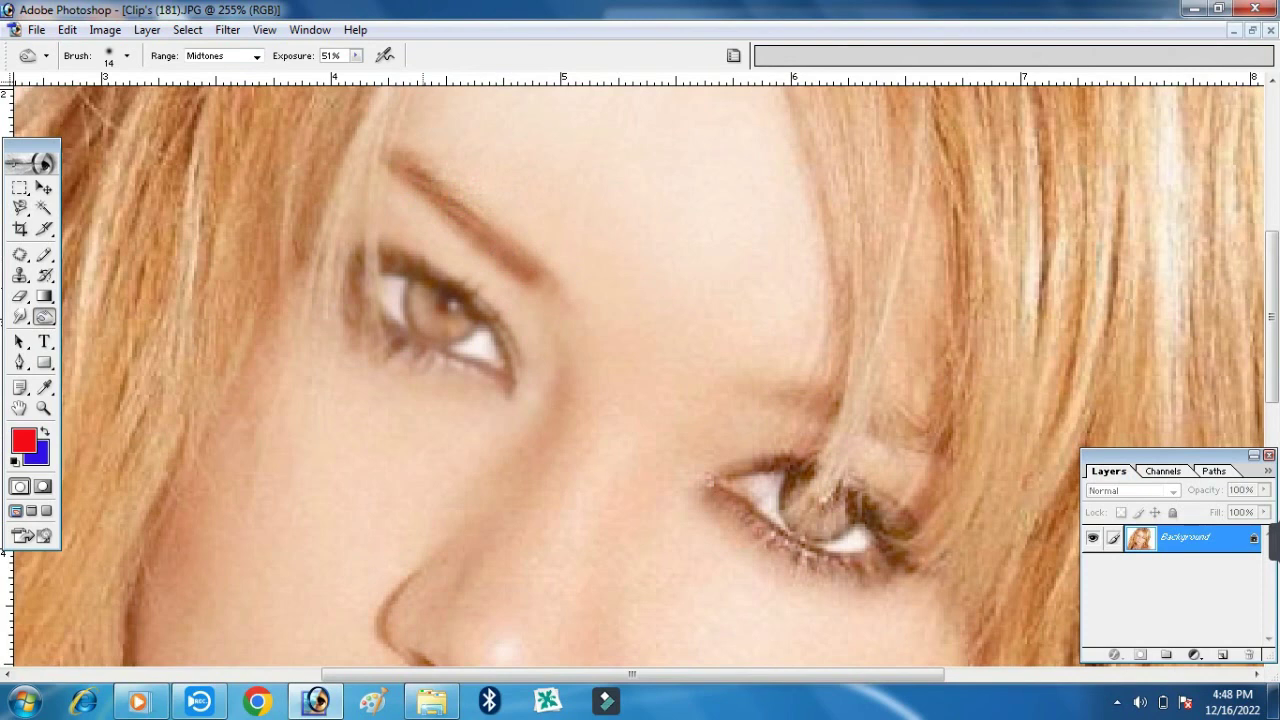
Darken both irises, then deepen the hair with a 300 px brush, undoing the neck stroke
drag(420, 300, 455, 316)
drag(811, 395, 880, 415)
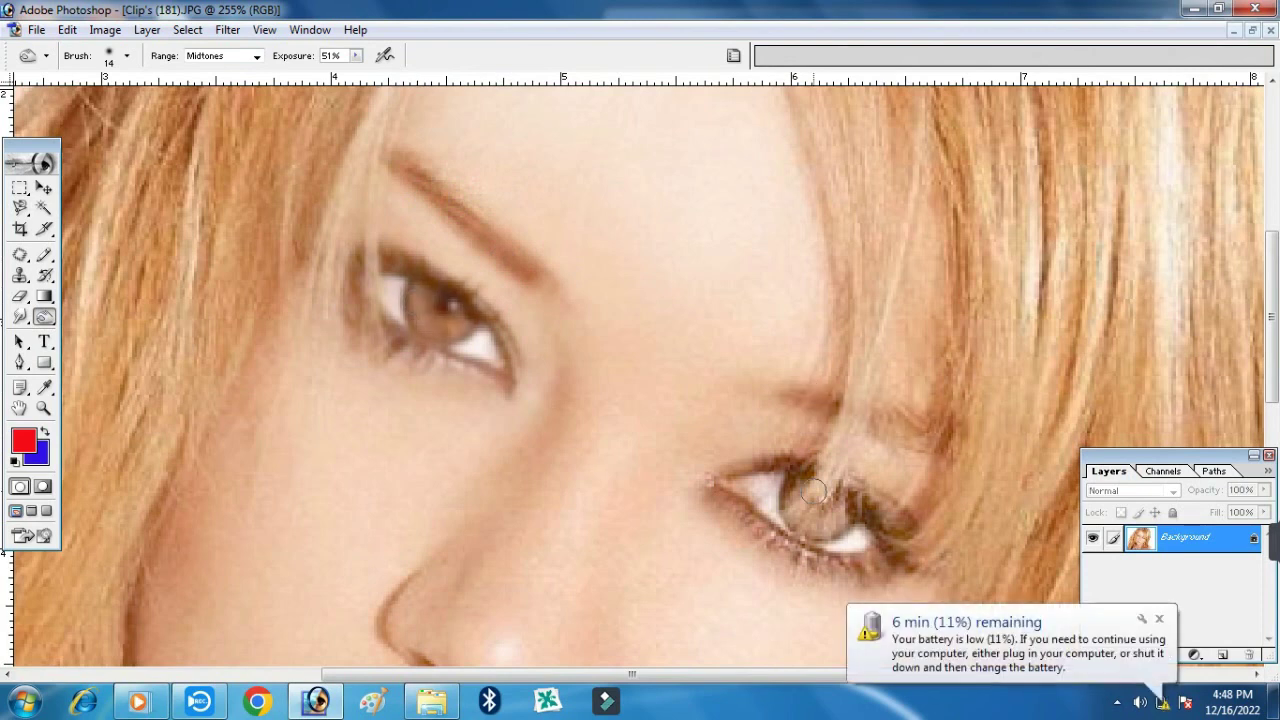
drag(815, 495, 848, 512)
right_click(638, 292)
click(770, 312)
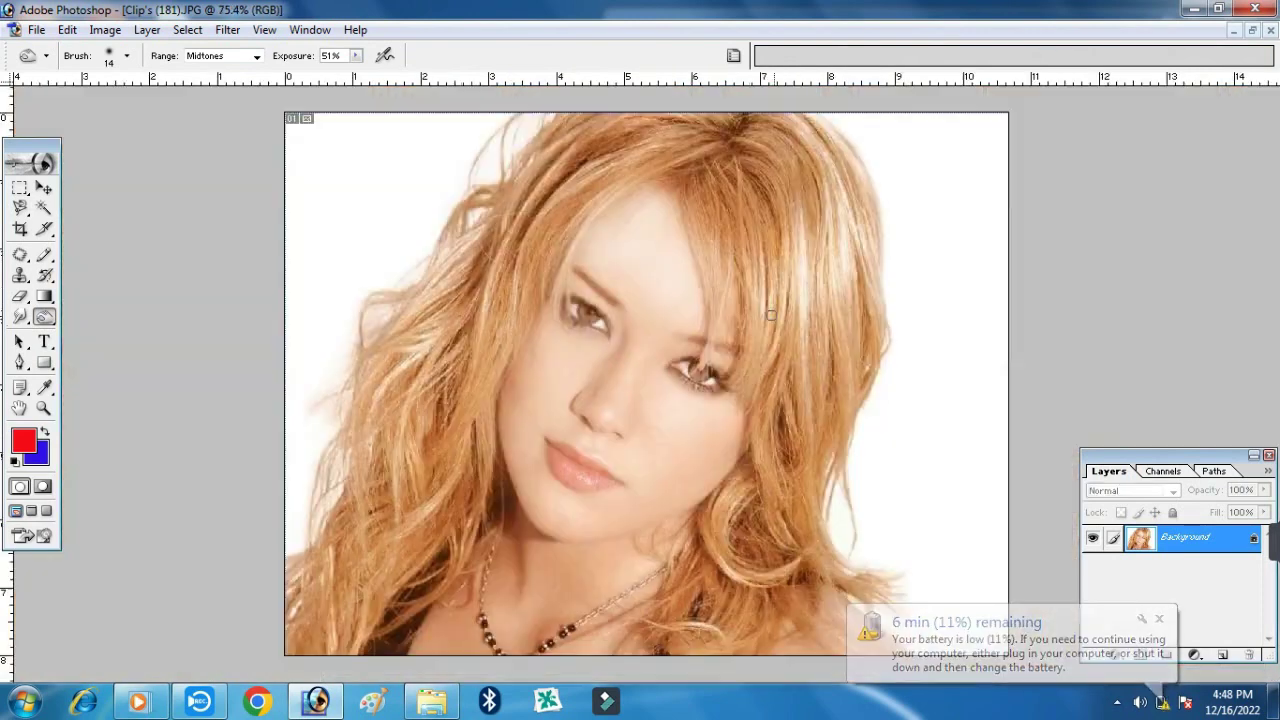
key(bracketright)
key(bracketright)
key(bracketright)
mouse_move(810, 450)
mouse_down()
mouse_move(820, 220)
mouse_move(871, 200)
mouse_move(338, 548)
mouse_move(356, 509)
mouse_move(571, 547)
mouse_up()
key(ctrl+z)
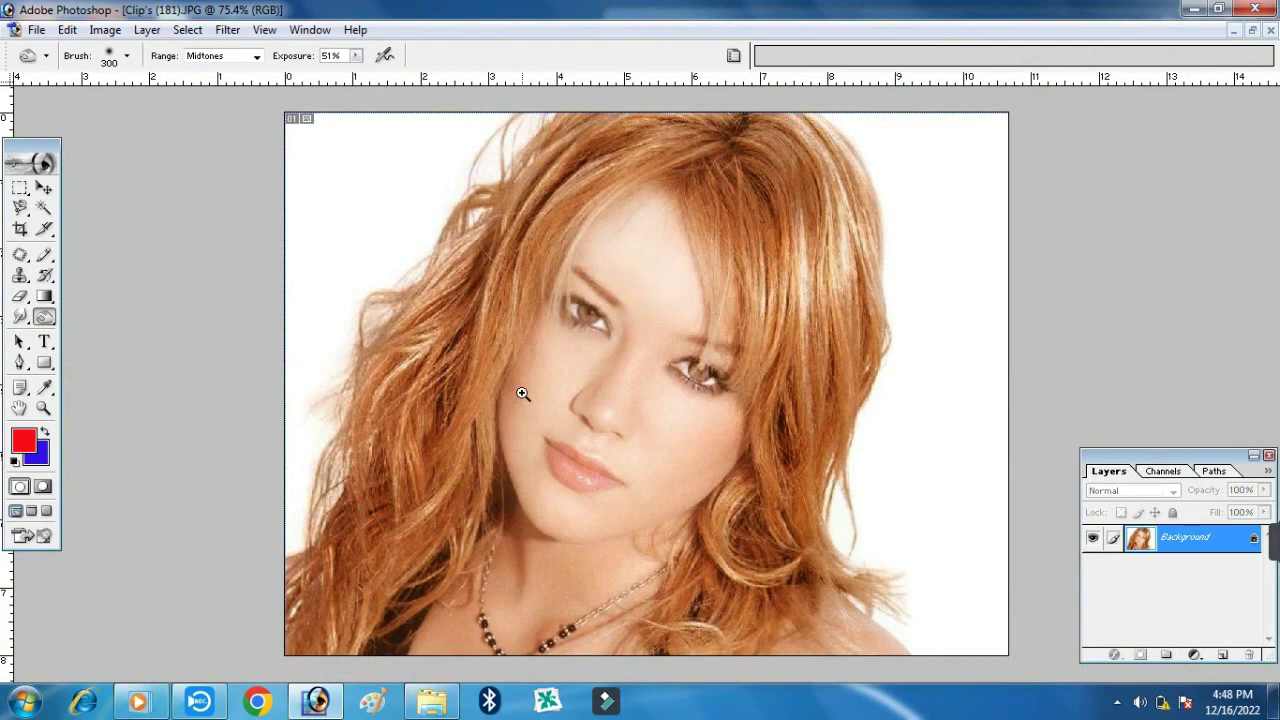
Try darkening the lips with a 41 px brush, then undo it
drag(522, 393, 700, 520)
right_click(623, 449)
text(41)
key(Return)
mouse_move(696, 468)
mouse_down()
mouse_move(469, 350)
mouse_move(608, 423)
mouse_up()
key(ctrl+z)
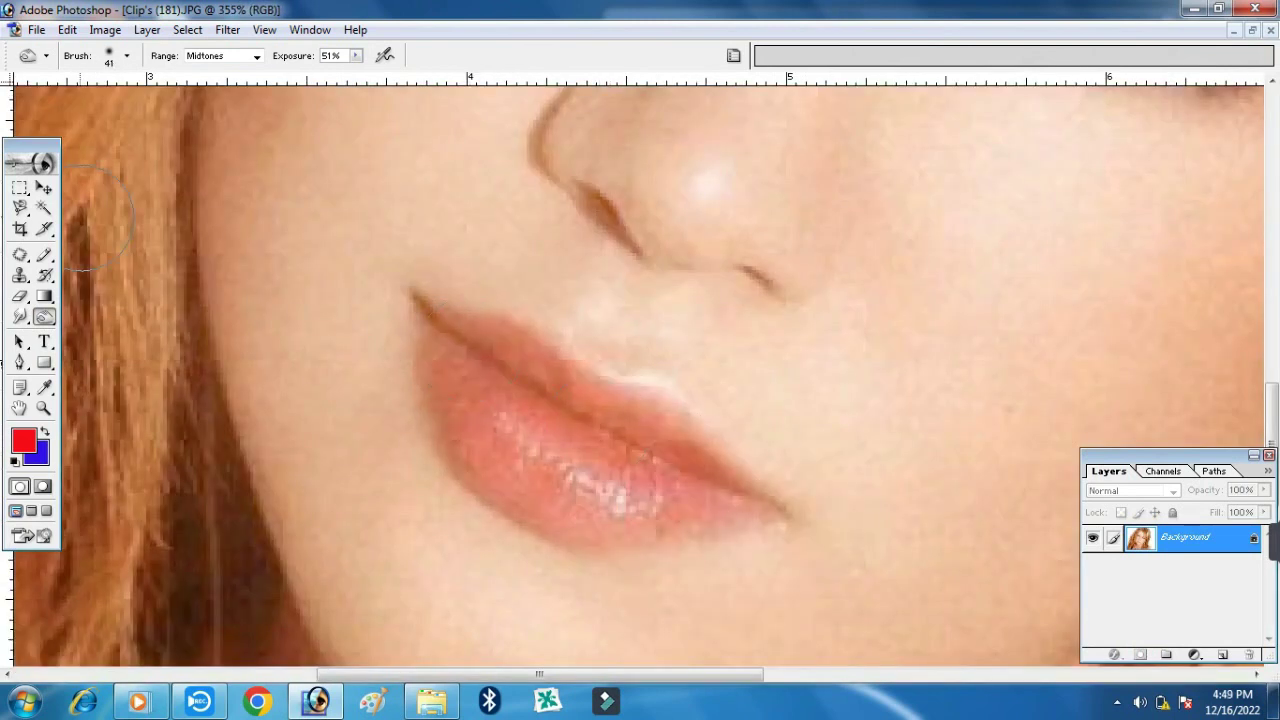
Select the lips by colour and switch to the Brush tool
click(44, 207)
click(543, 337)
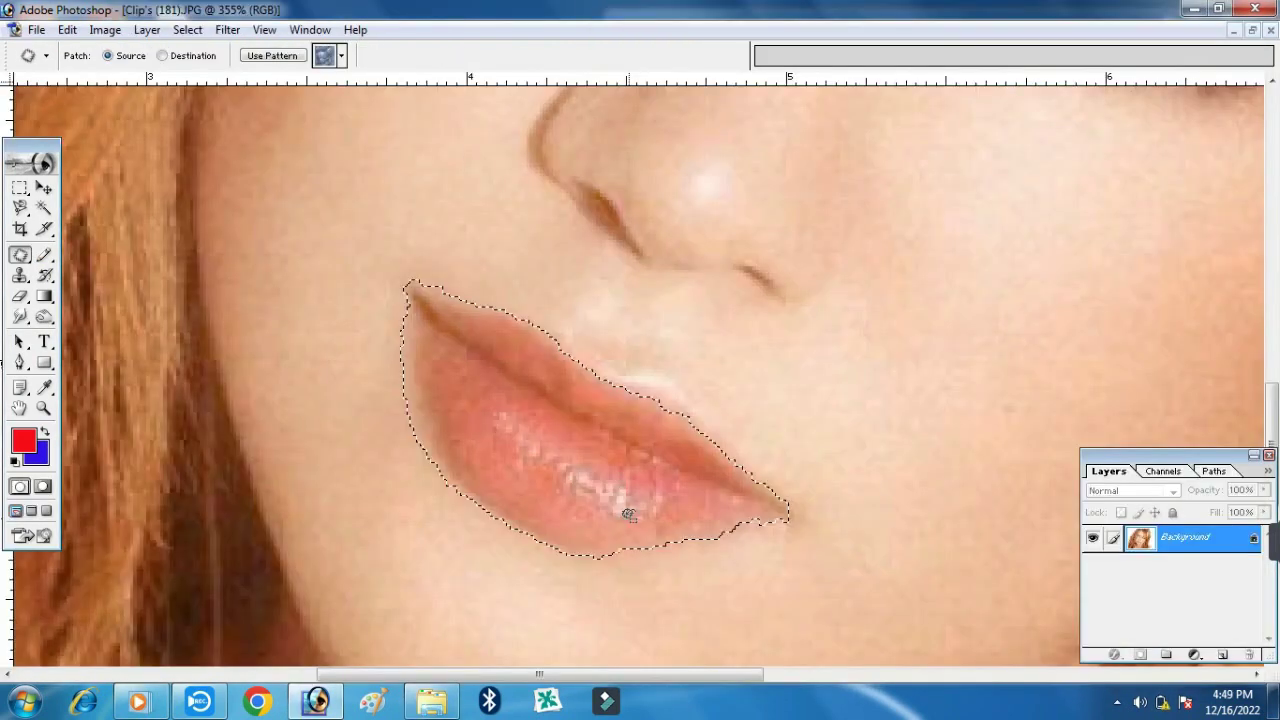
click(44, 255)
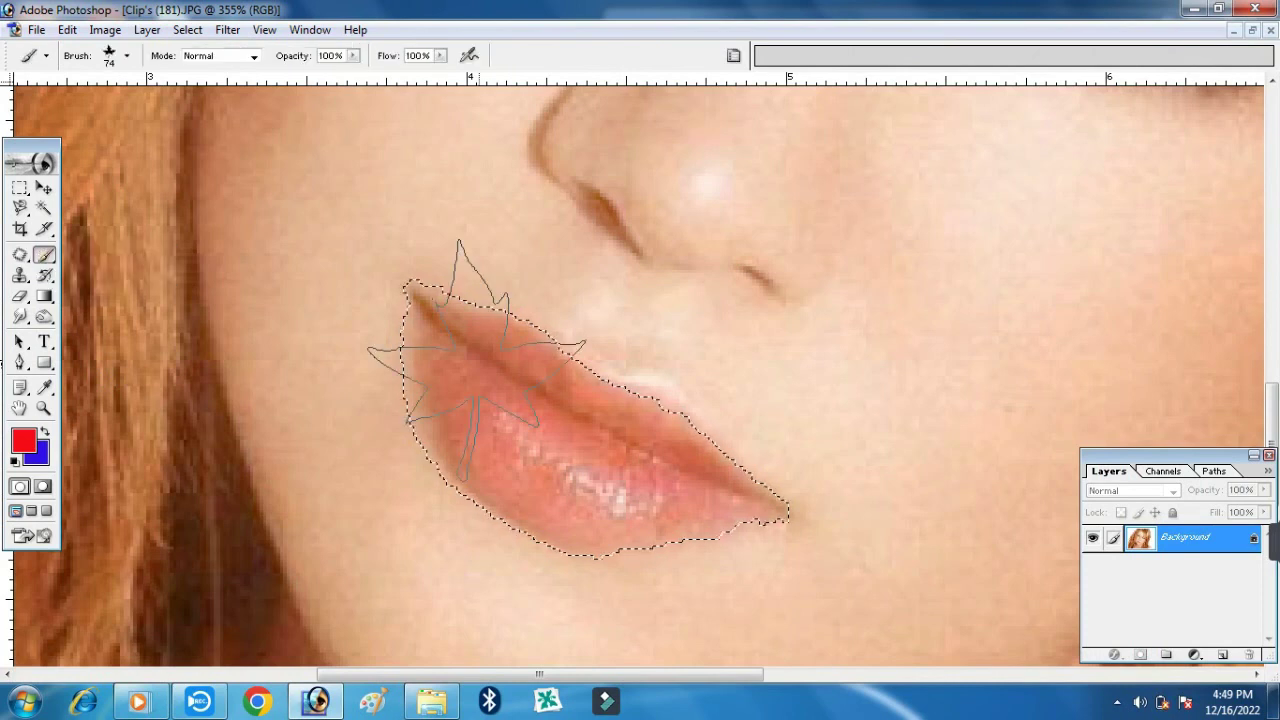
click(750, 367)
Choose a plain round 19 px brush and enlarge it to 70 px
click(127, 55)
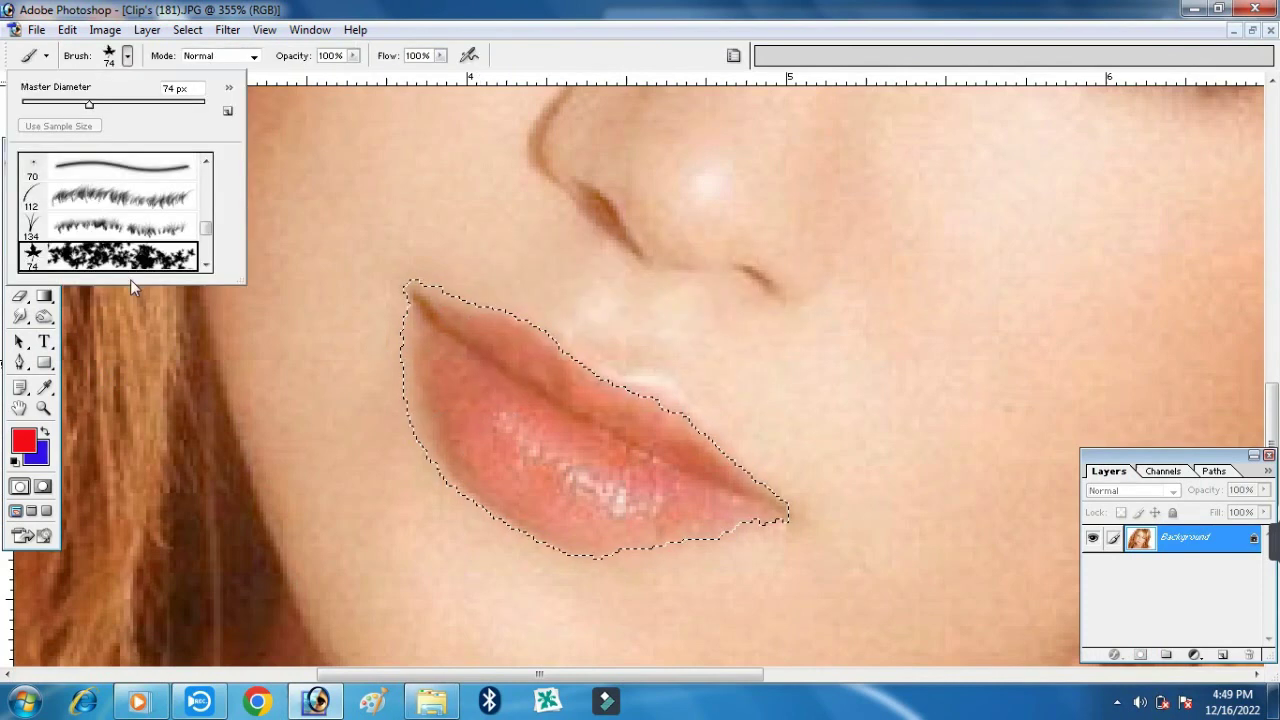
scroll(130, 270, down, 3)
scroll(127, 235, up, 2)
click(127, 208)
key(Return)
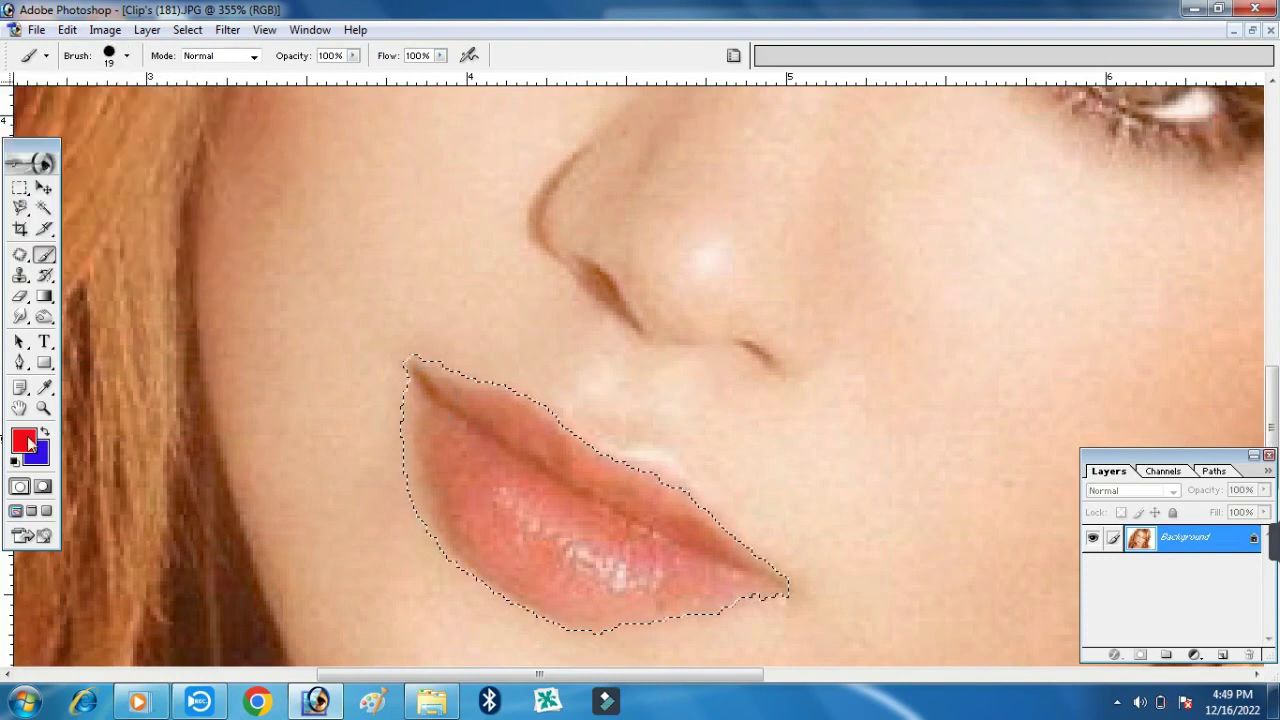
key(0)
key(8)
key(bracketright)
key(bracketright)
key(bracketright)
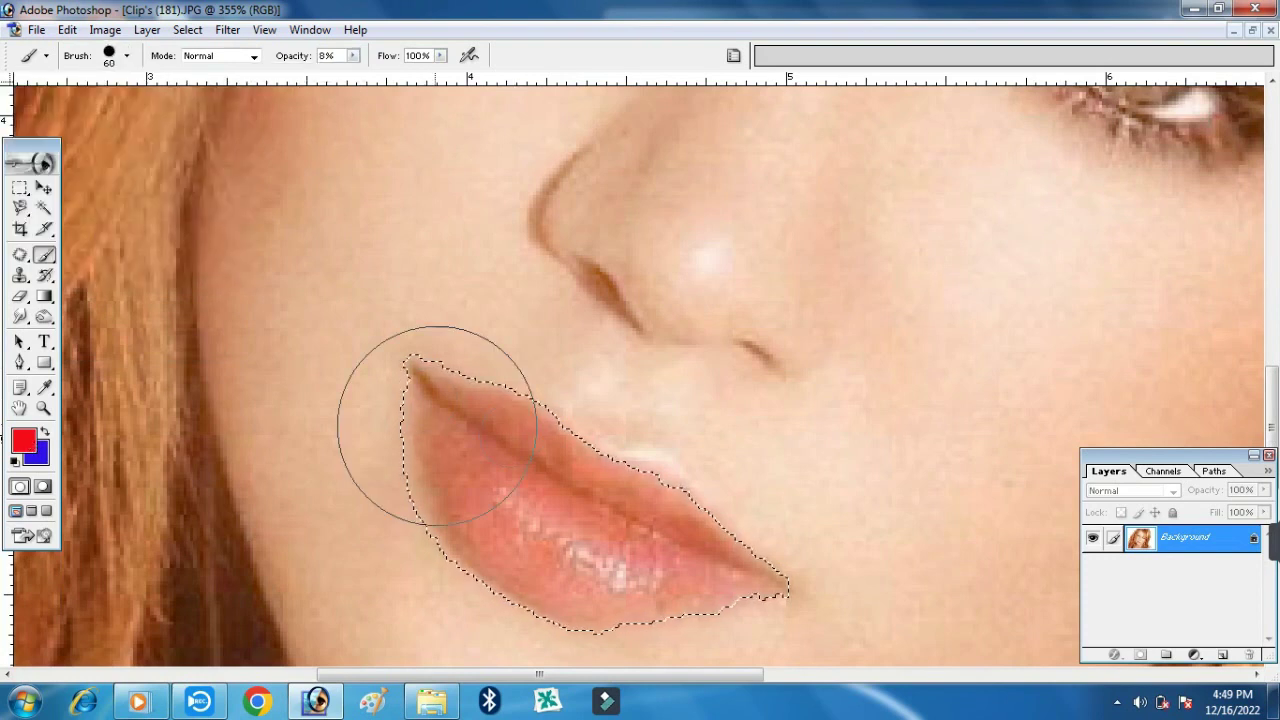
key(bracketright)
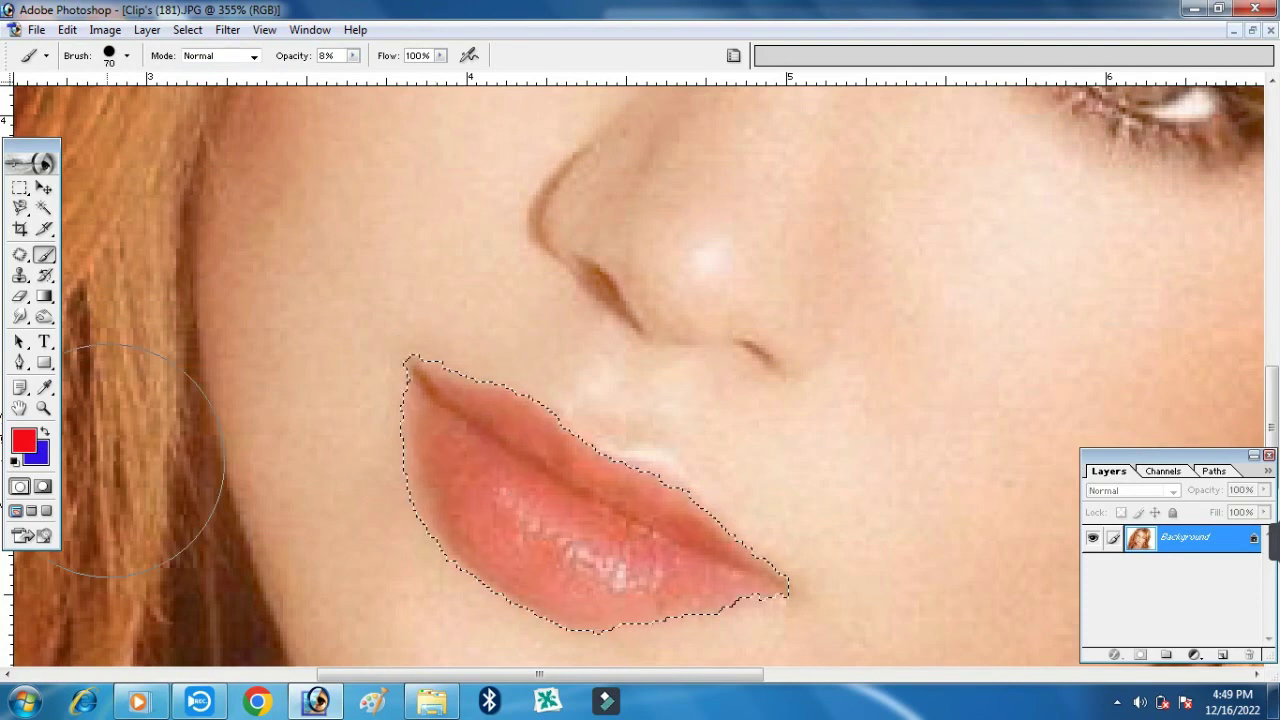
Paint the selected lips red at 46% opacity, deselect, and fit the image on screen
click(24, 441)
click(838, 232)
drag(352, 60, 389, 72)
drag(429, 337, 630, 515)
key(ctrl+d)
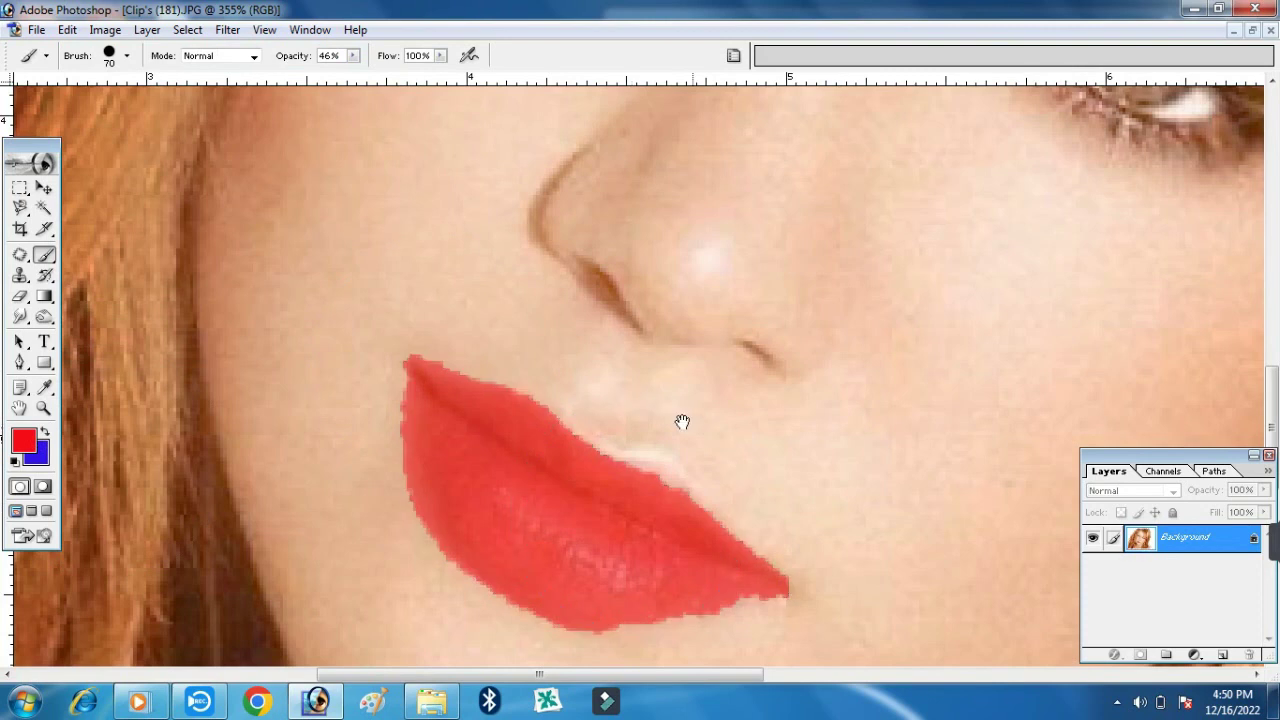
right_click(682, 422)
click(700, 397)
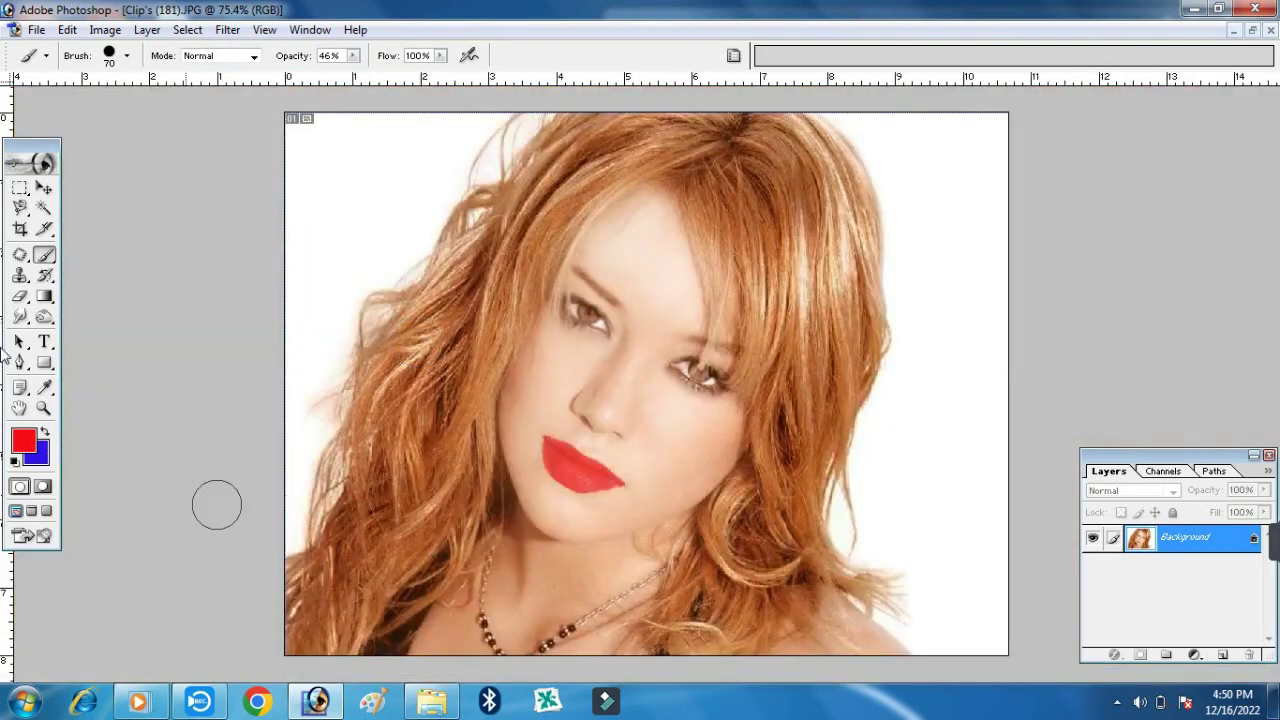
Add a text layer reading 'Sameer' on the portrait
click(20, 341)
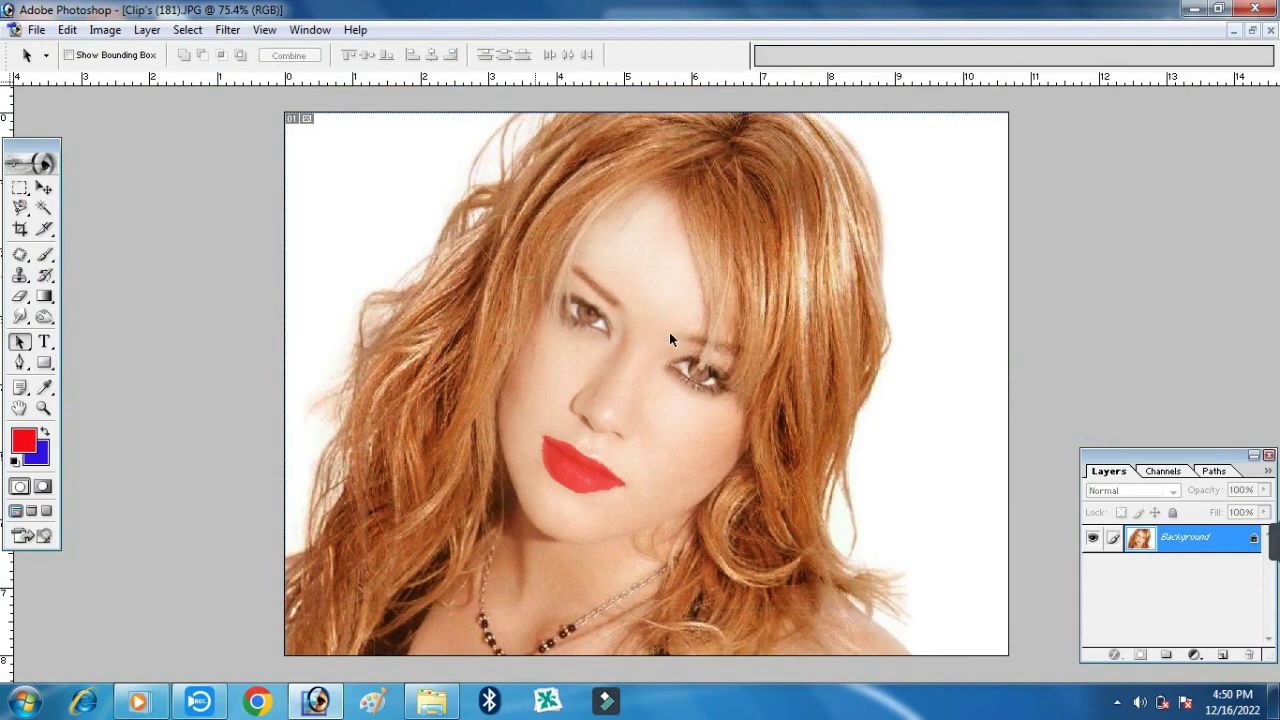
right_click(28, 339)
click(90, 359)
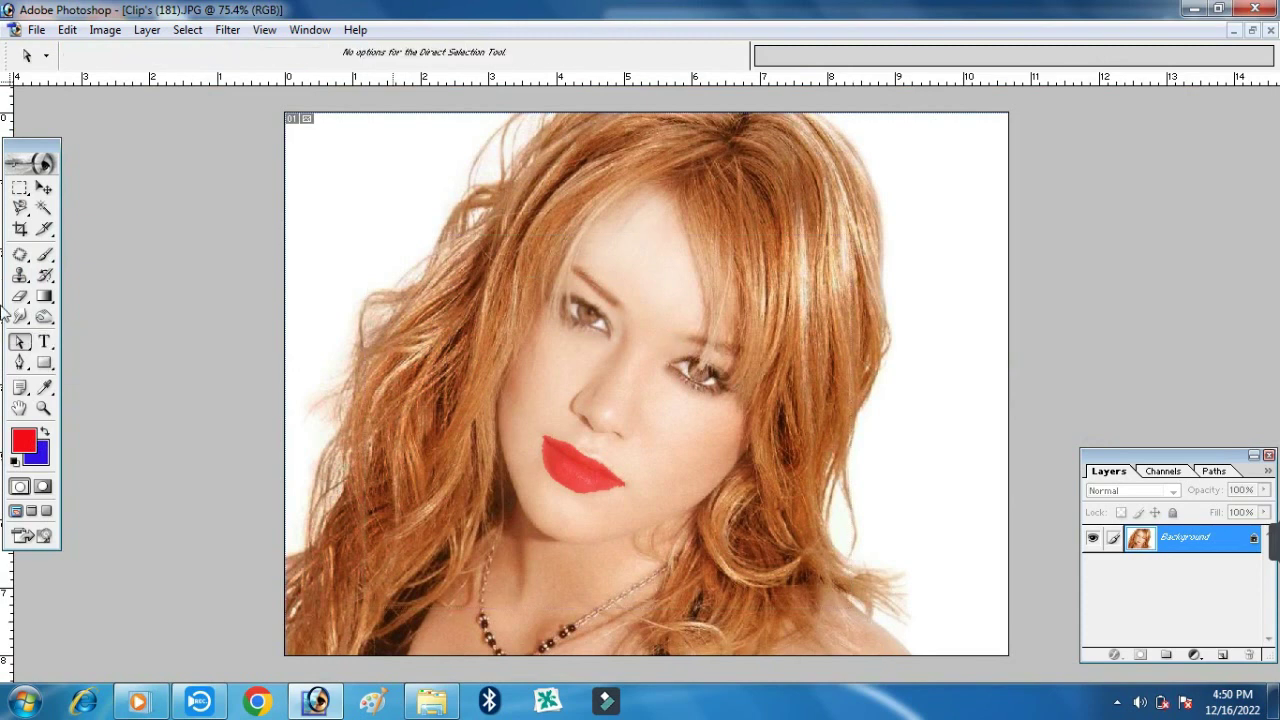
key(t)
click(307, 195)
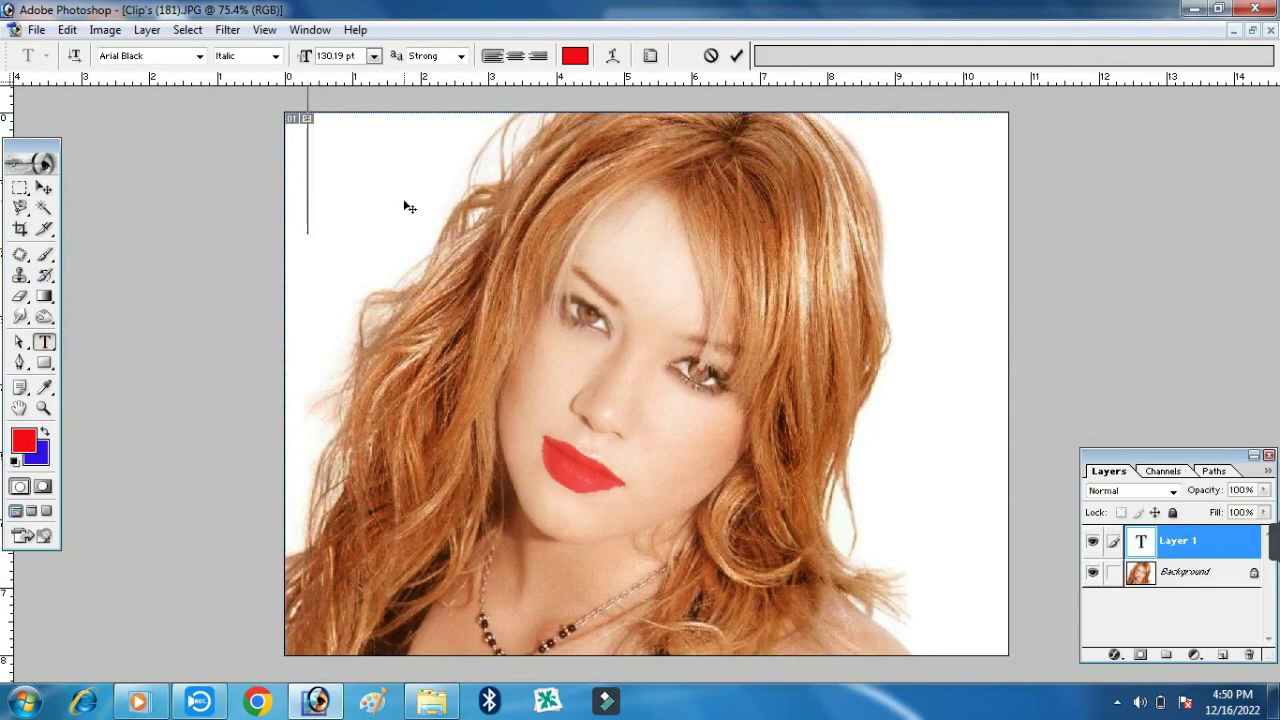
text(Sa)
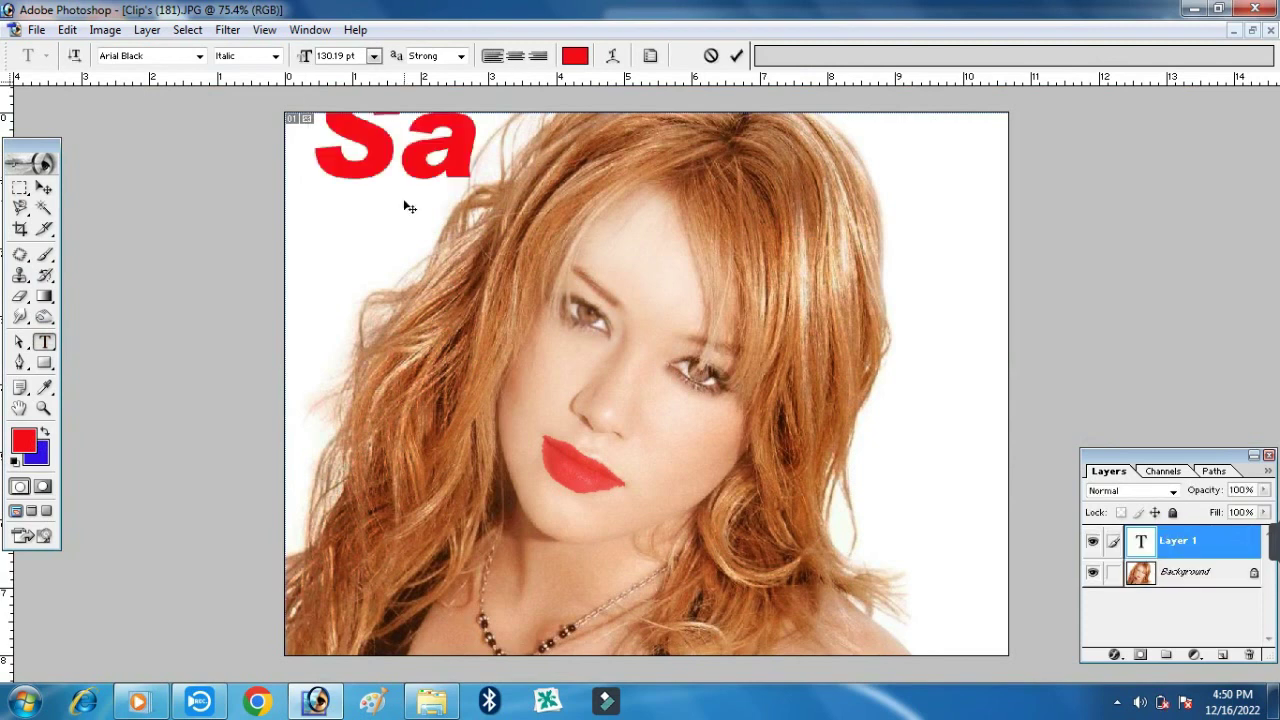
text(meer)
click(43, 187)
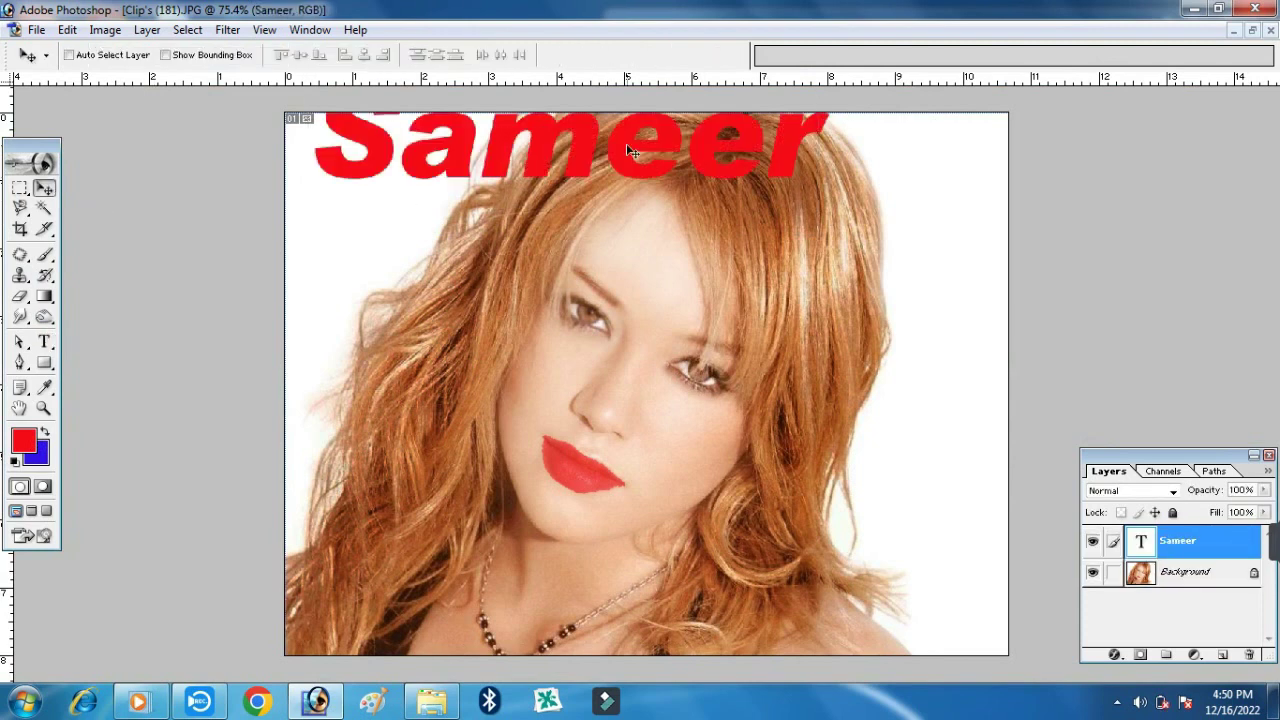
Move 'Sameer' down, colour it blue, and draw a rectangle outline around it
drag(631, 150, 633, 200)
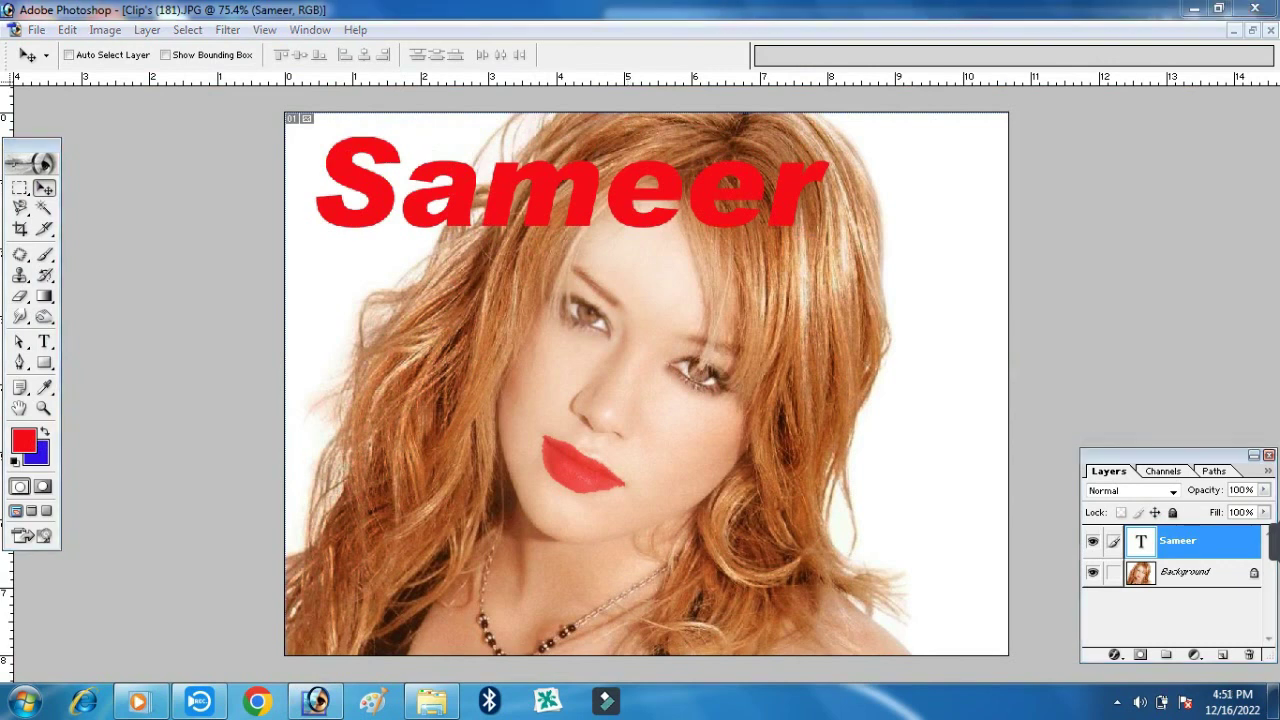
click(25, 447)
click(686, 310)
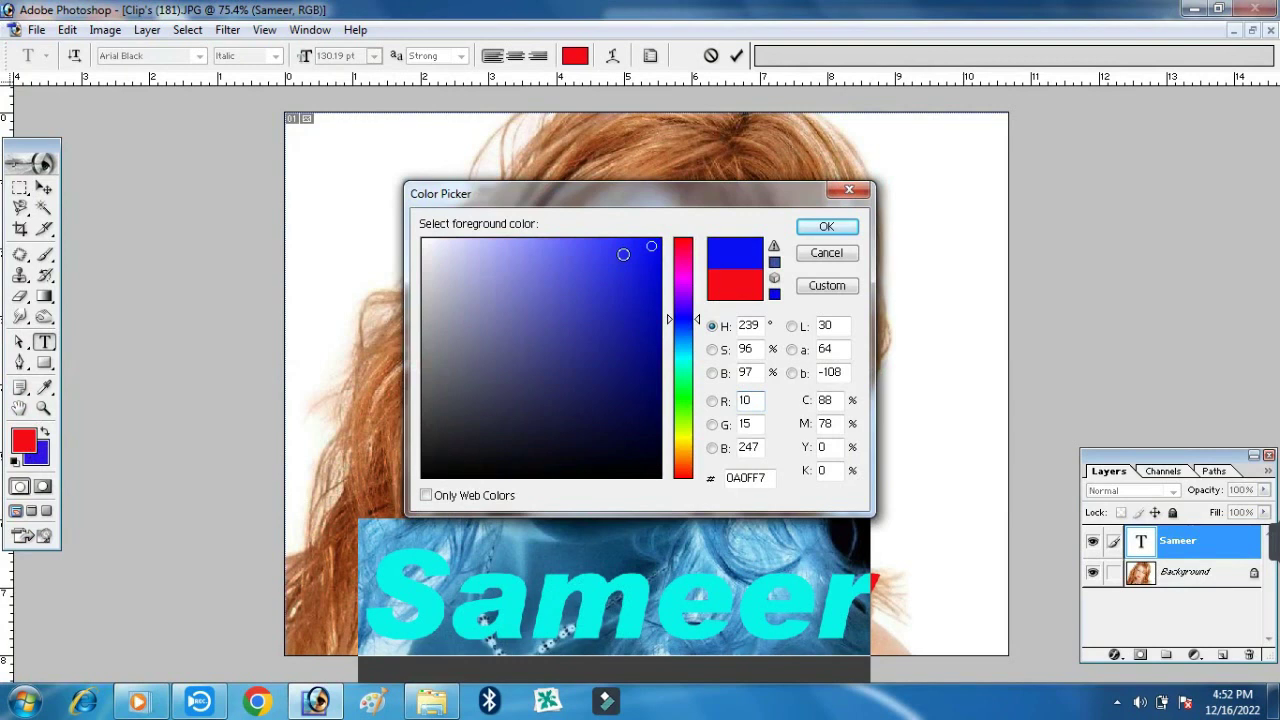
click(823, 226)
click(45, 189)
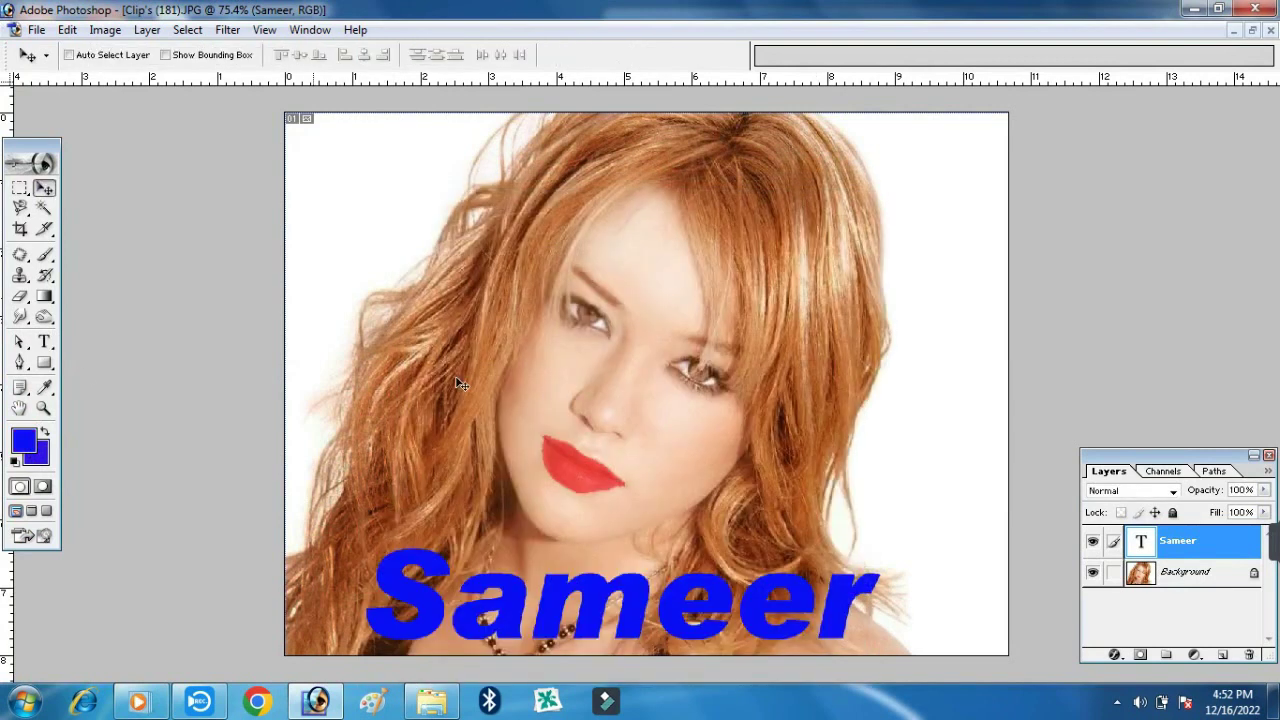
click(44, 363)
drag(370, 522, 920, 656)
Nudge the 'Sameer' text slightly right and make the Background layer active
key(b)
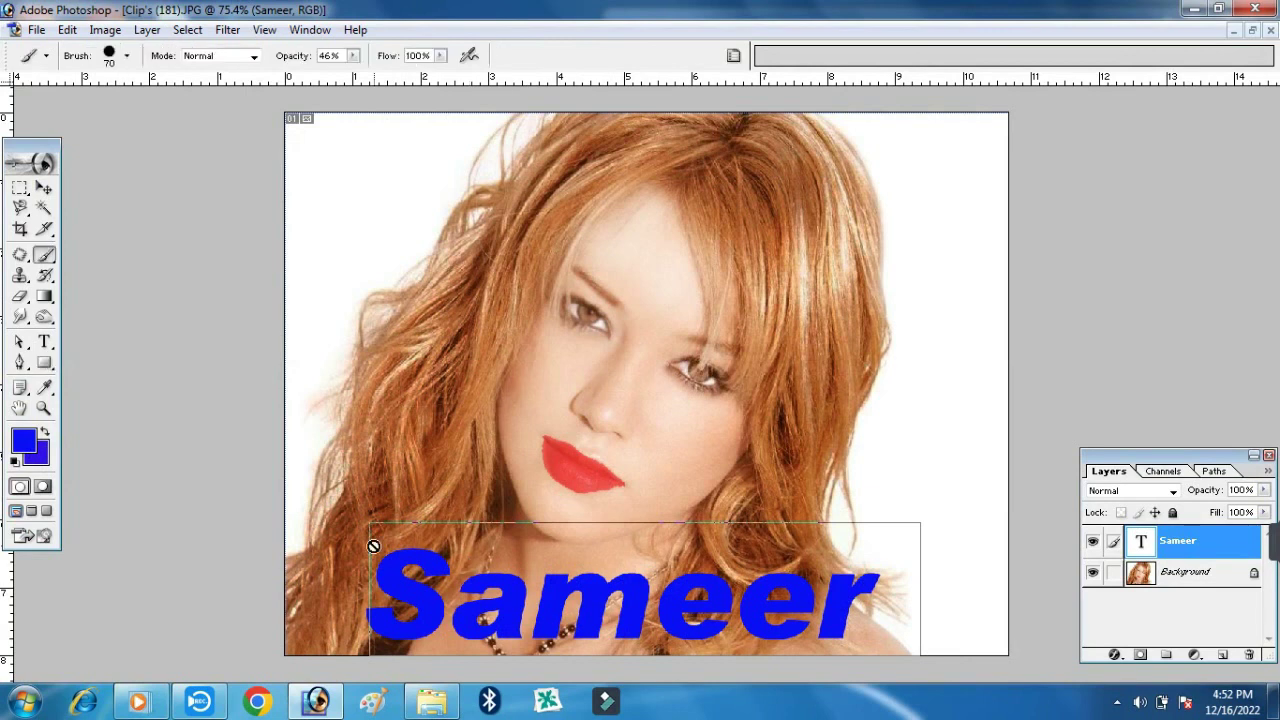
key(v)
drag(440, 536, 448, 541)
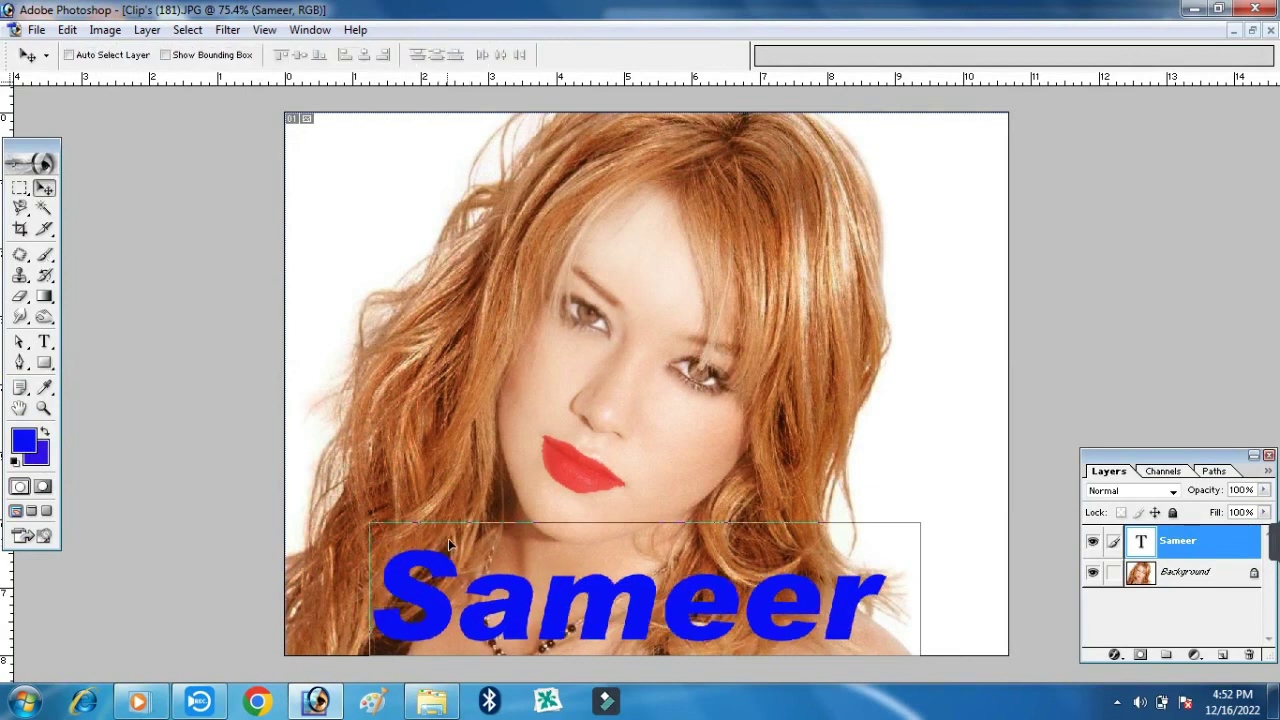
right_click(448, 538)
click(540, 542)
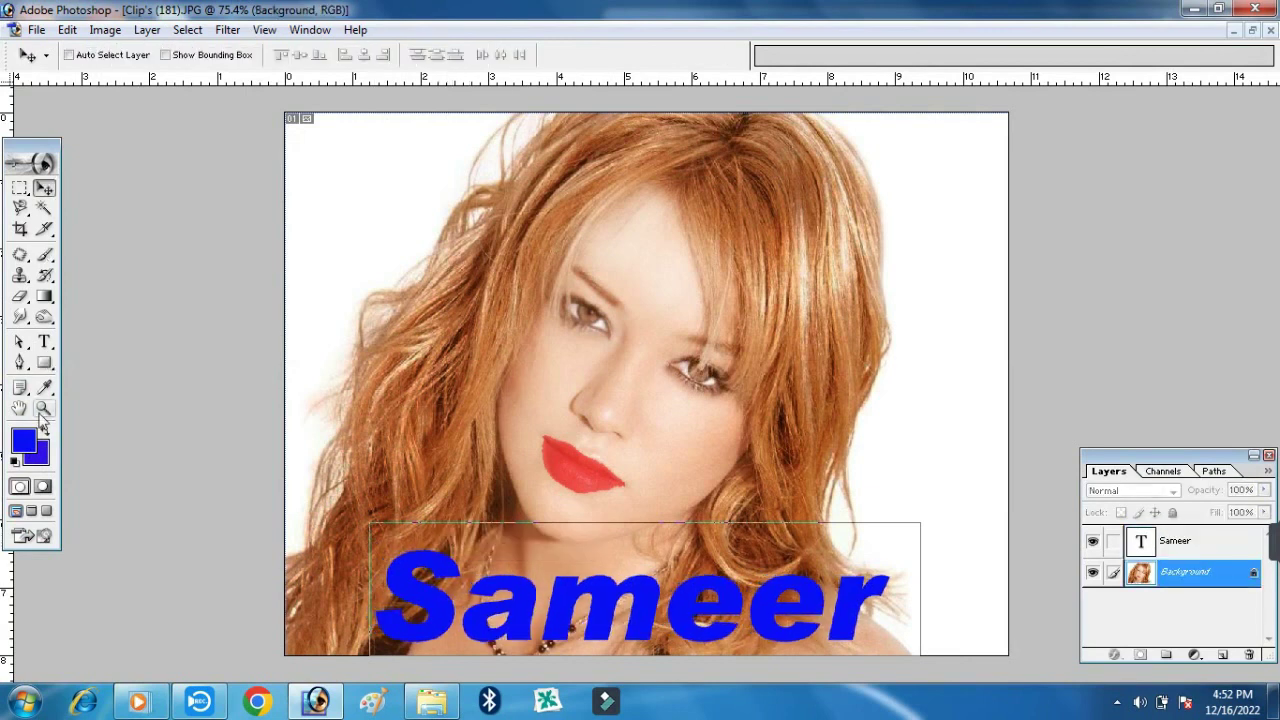
Zoom in to inspect the face and eyes, then fit the whole image on screen
click(43, 408)
drag(500, 406, 666, 516)
drag(752, 288, 575, 570)
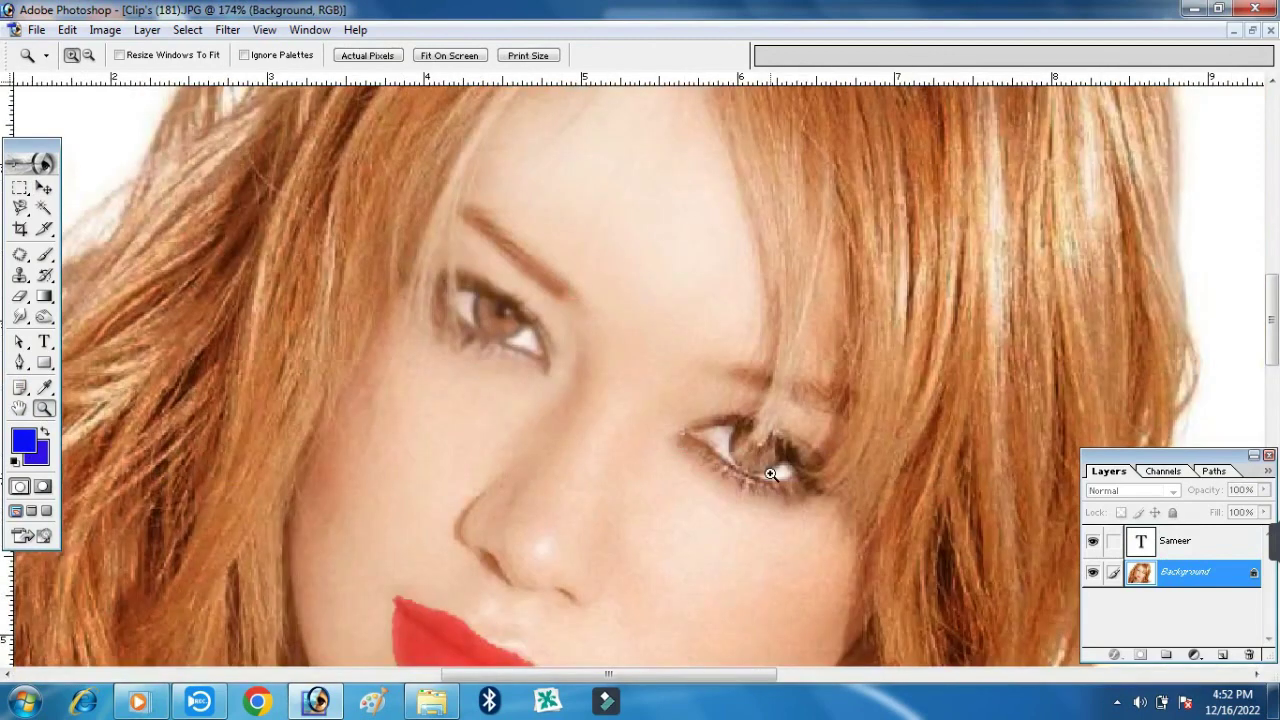
right_click(423, 306)
click(477, 323)
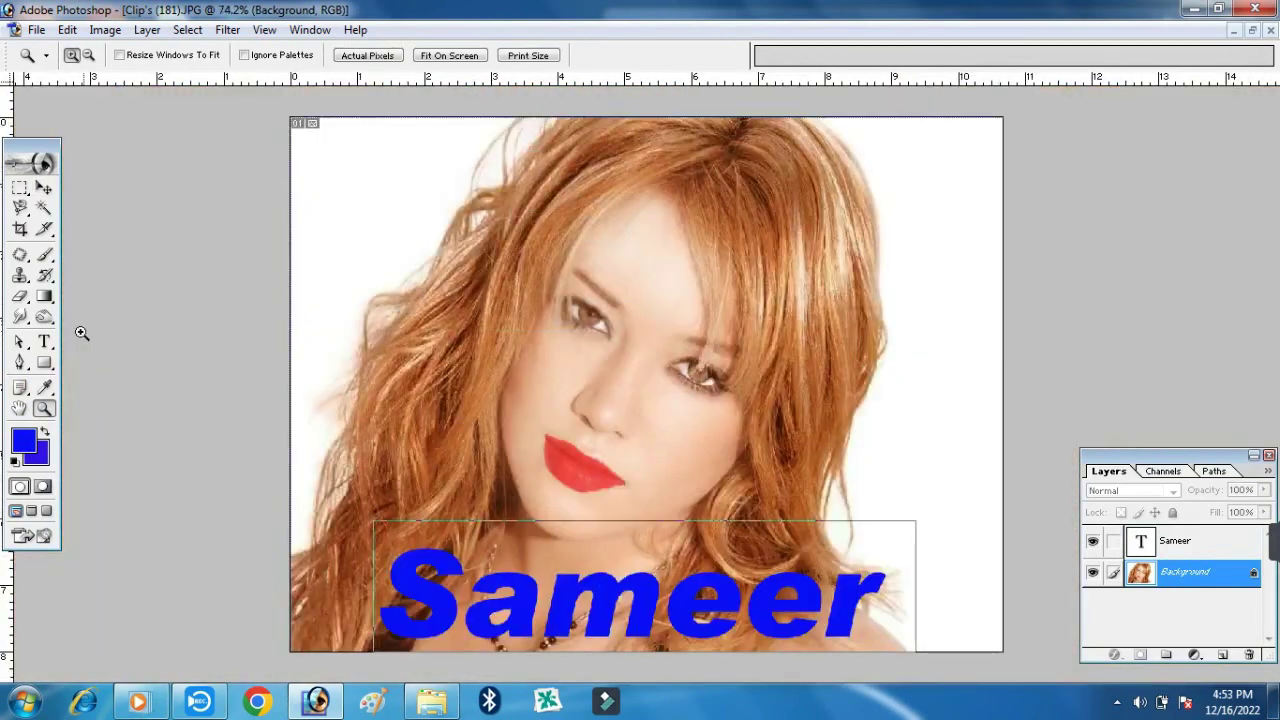
Sample the hair, the blue Sameer text and the red lips with the Eyedropper
click(43, 387)
click(506, 310)
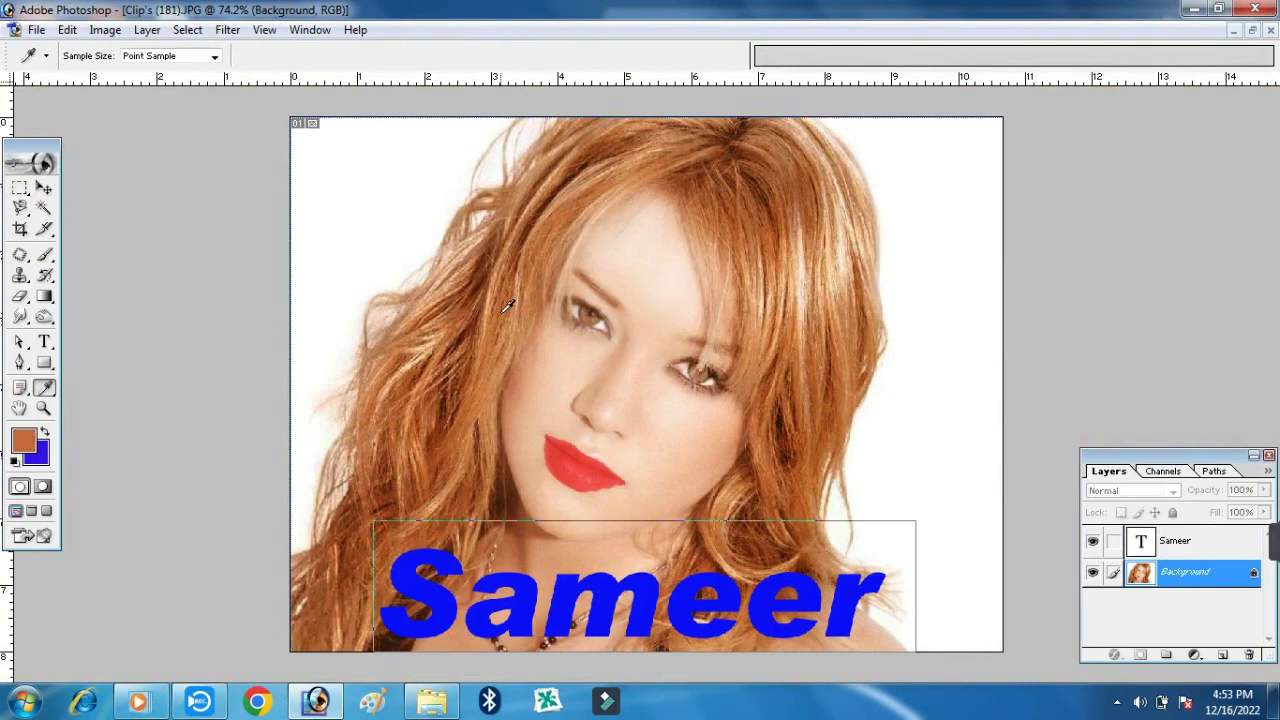
click(491, 576)
click(583, 465)
Restore the portrait to a floating window, move it, and close it
click(1253, 31)
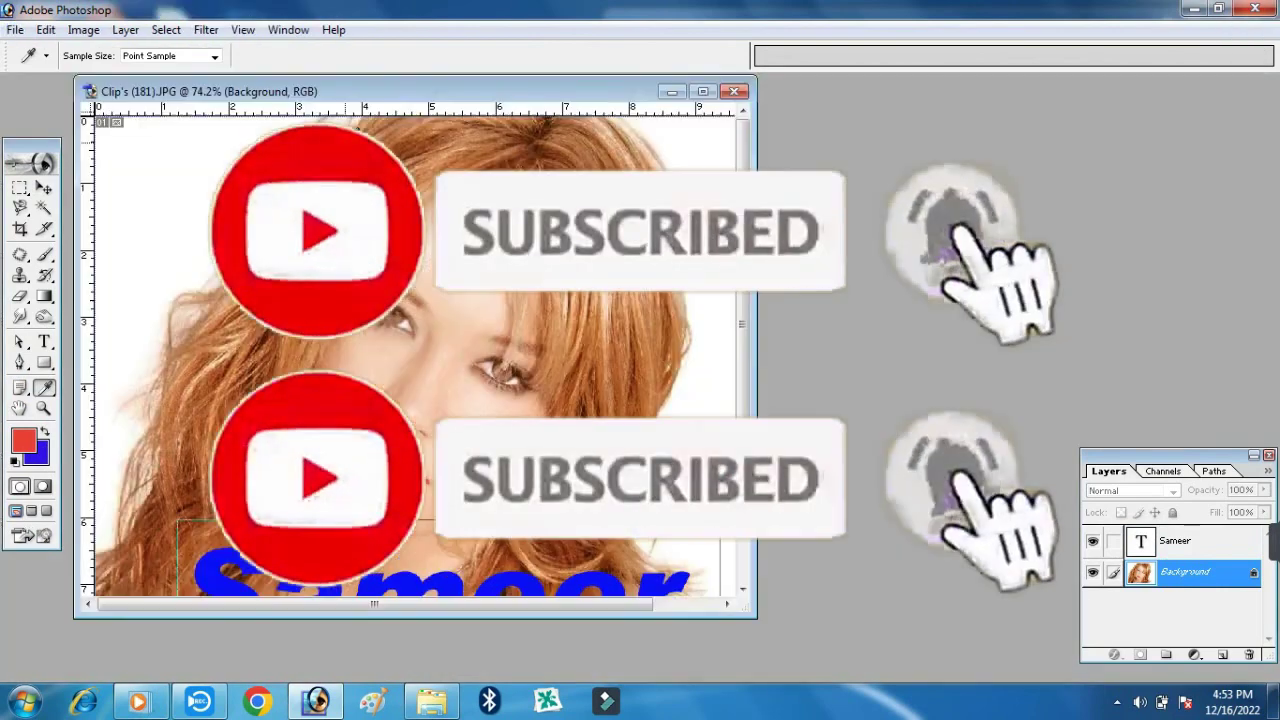
drag(370, 86, 561, 119)
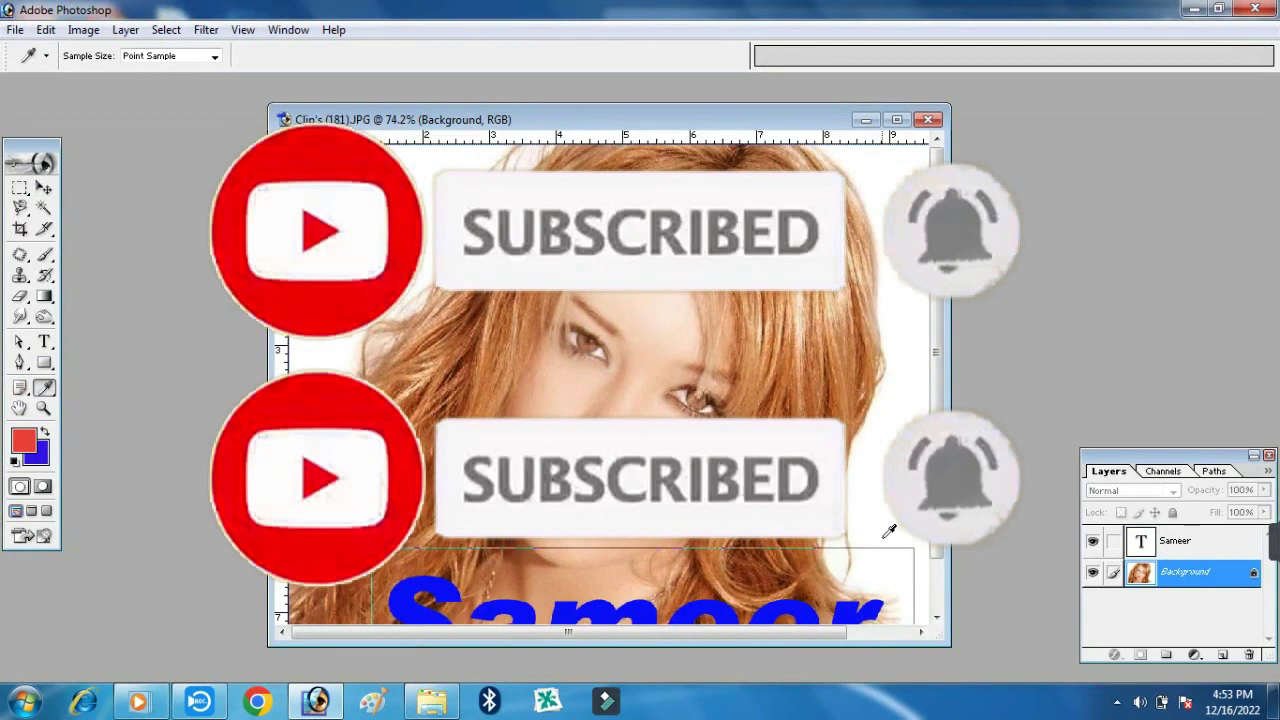
click(928, 119)
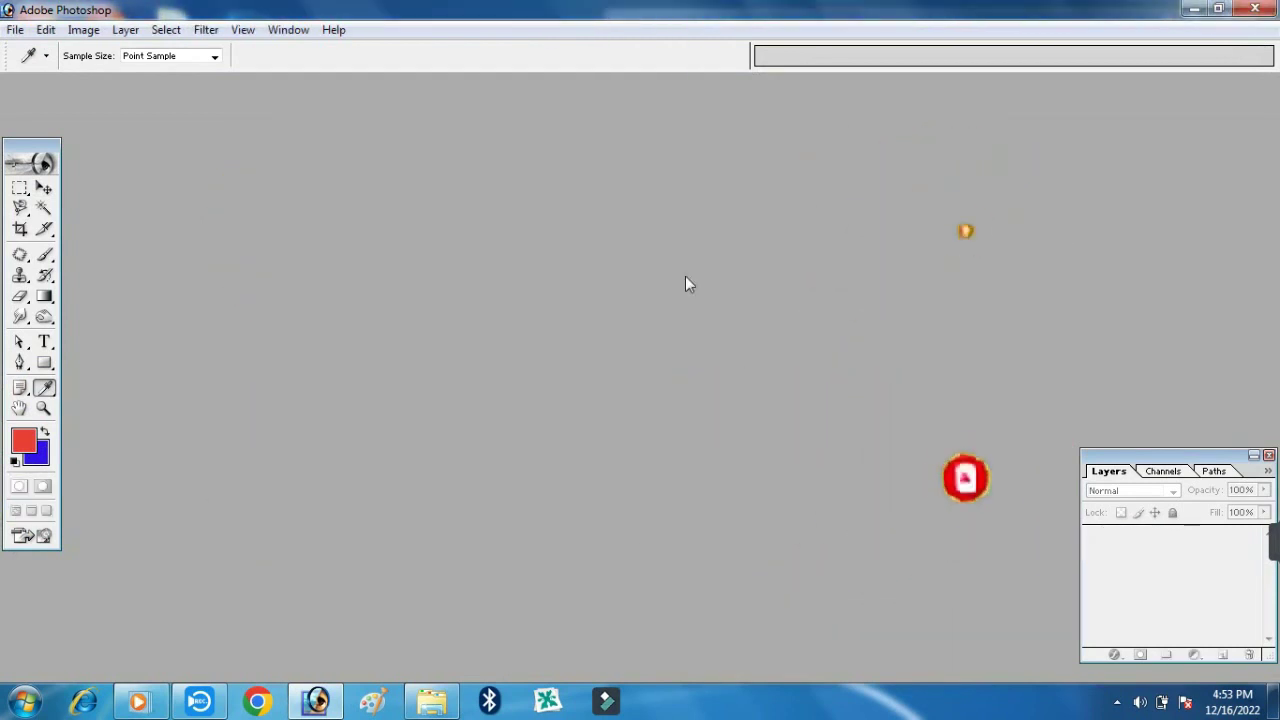